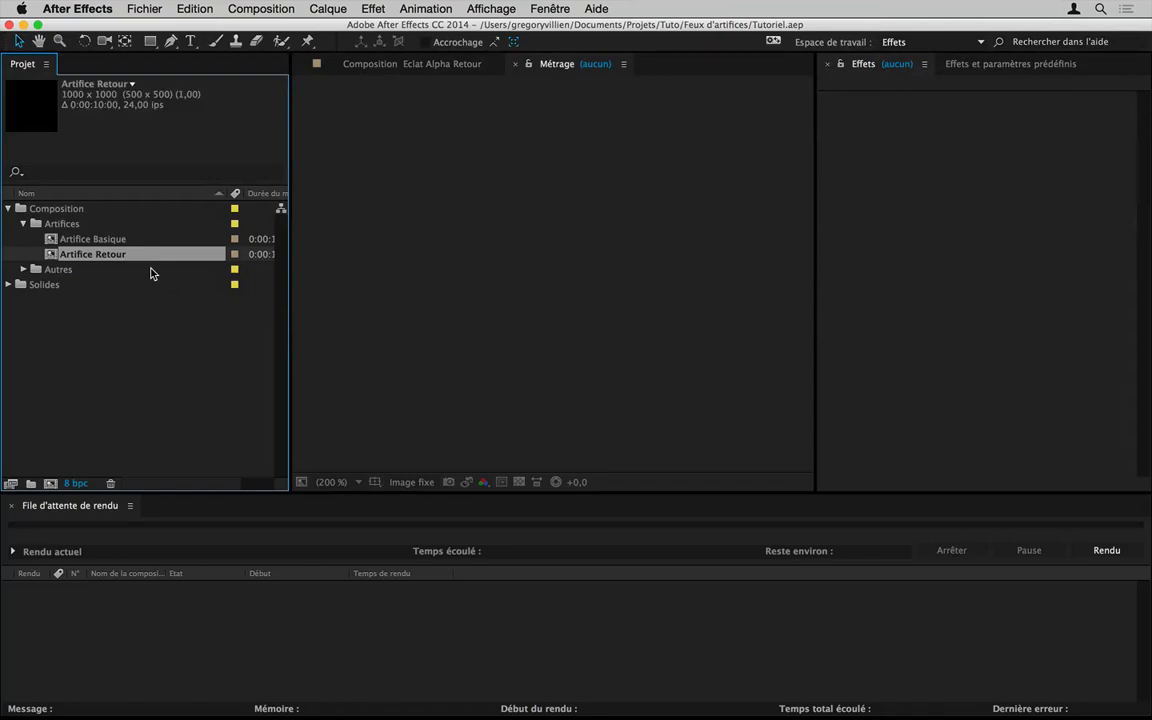
Step: Duplicate the Artifice Retour composition and open the copy, Artifice Retour 2
key(super+d)
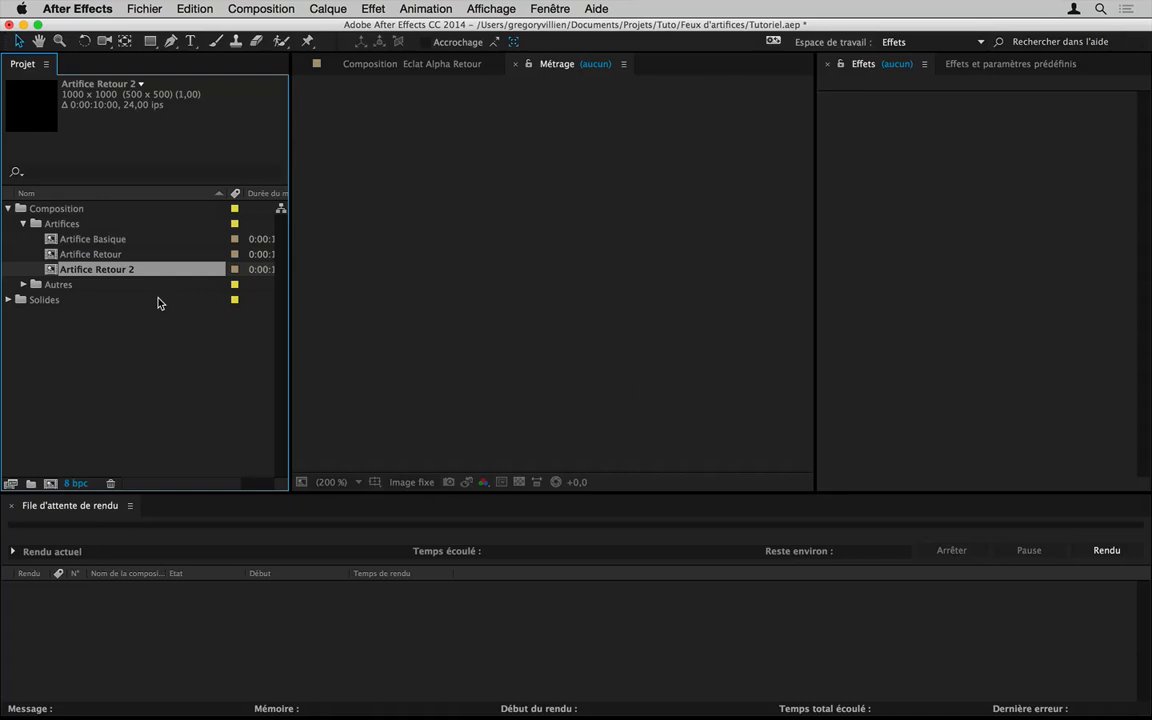
click(157, 303)
double_click(134, 268)
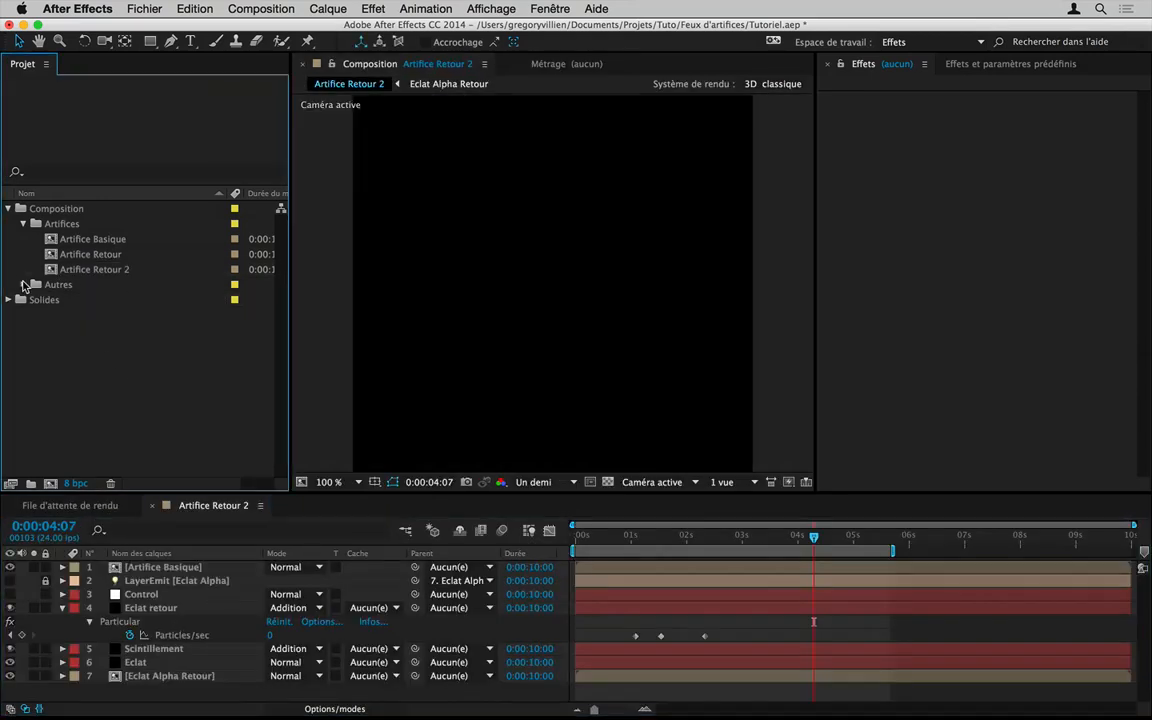
Step: Duplicate the Eclat Alpha Retour composition inside the Autres folder
click(26, 286)
click(98, 300)
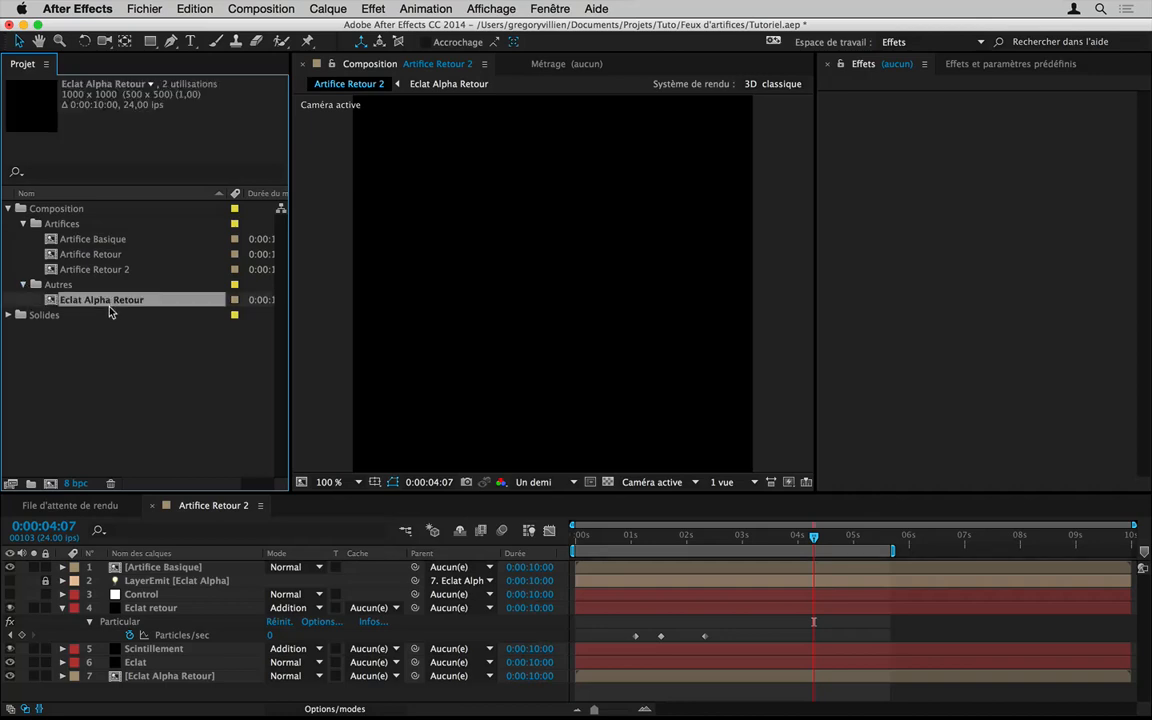
key(super+d)
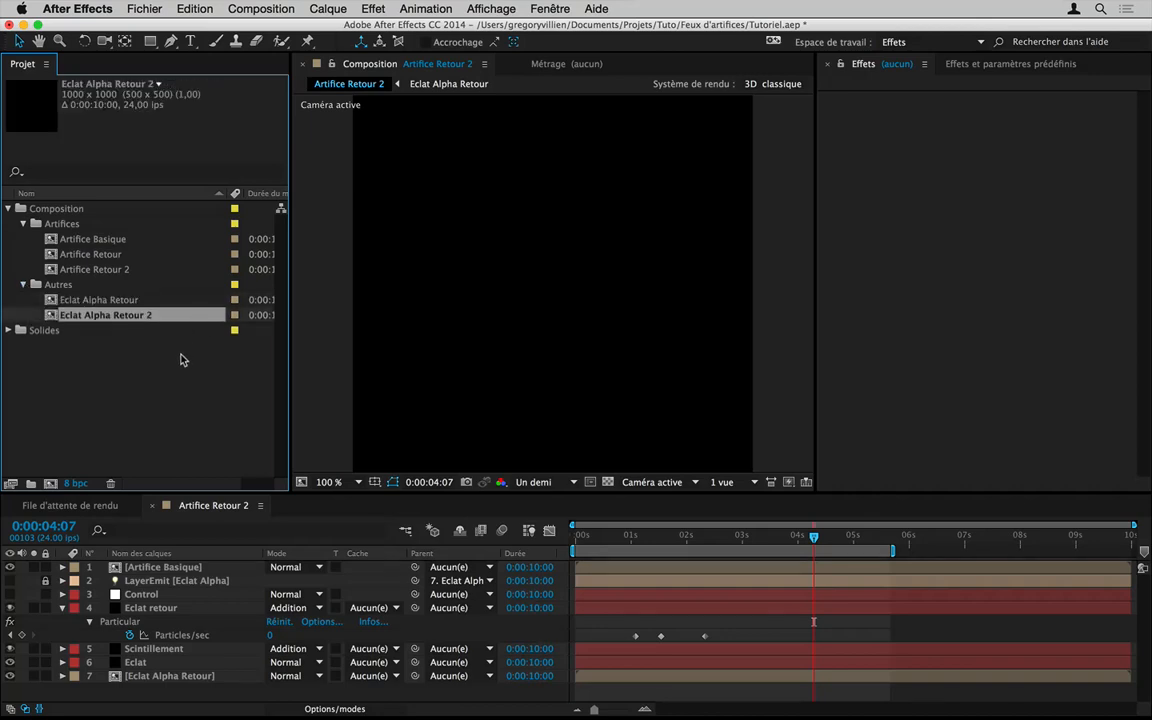
click(181, 355)
click(98, 316)
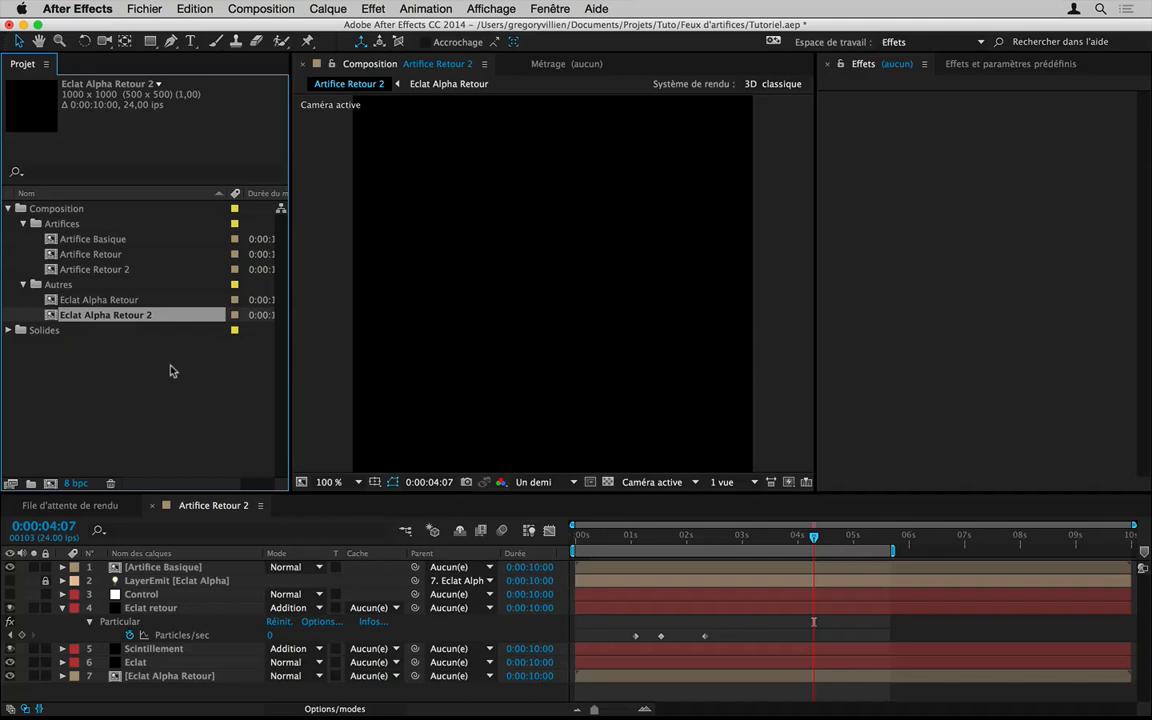
Step: Replace the source of the Eclat Alpha Retour layer in Artifice Retour 2 with the Eclat Alpha Retour 2 composition
click(62, 607)
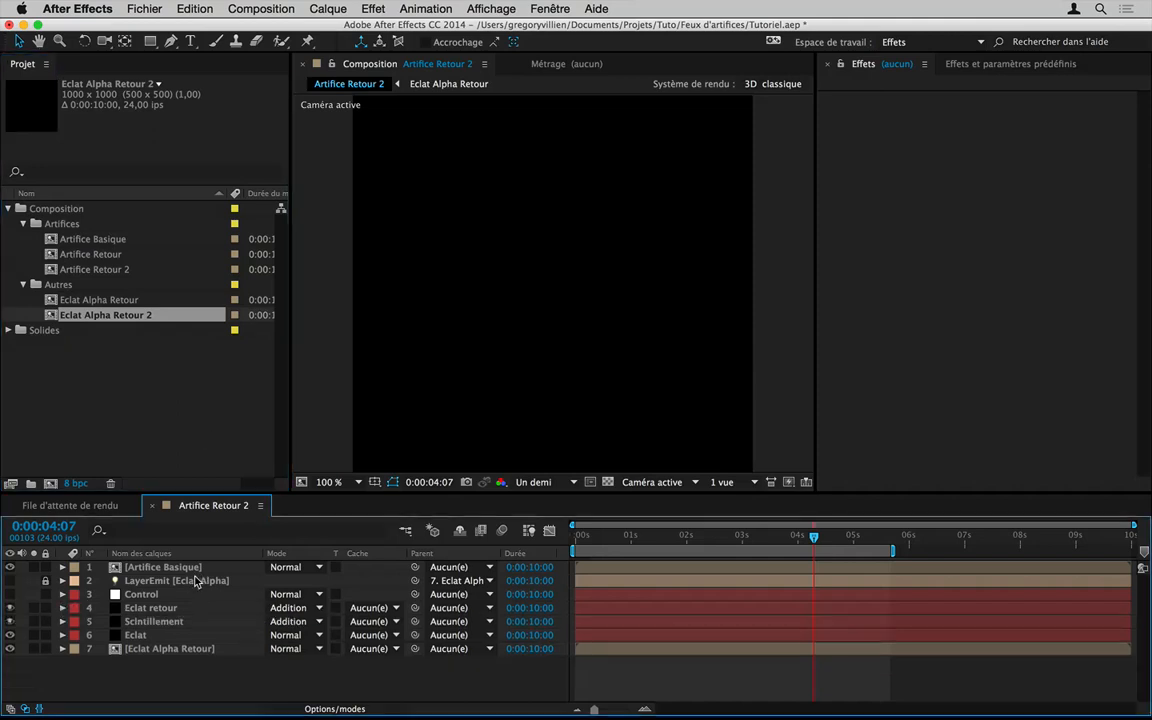
click(207, 651)
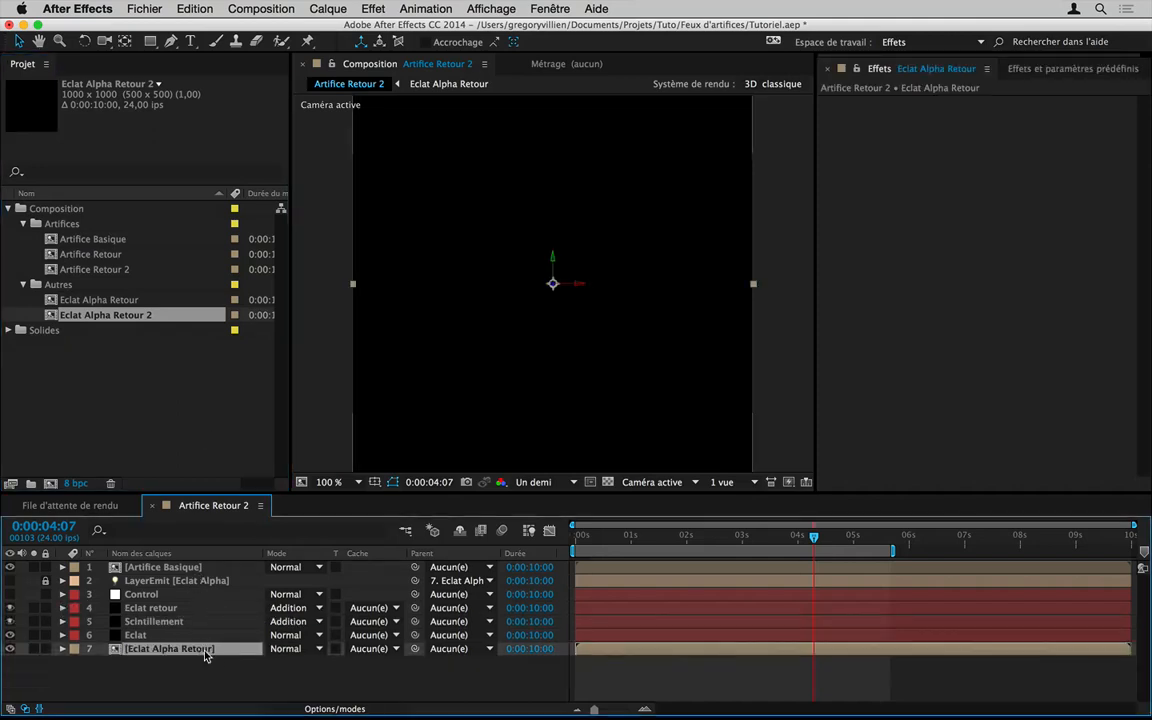
click(136, 318)
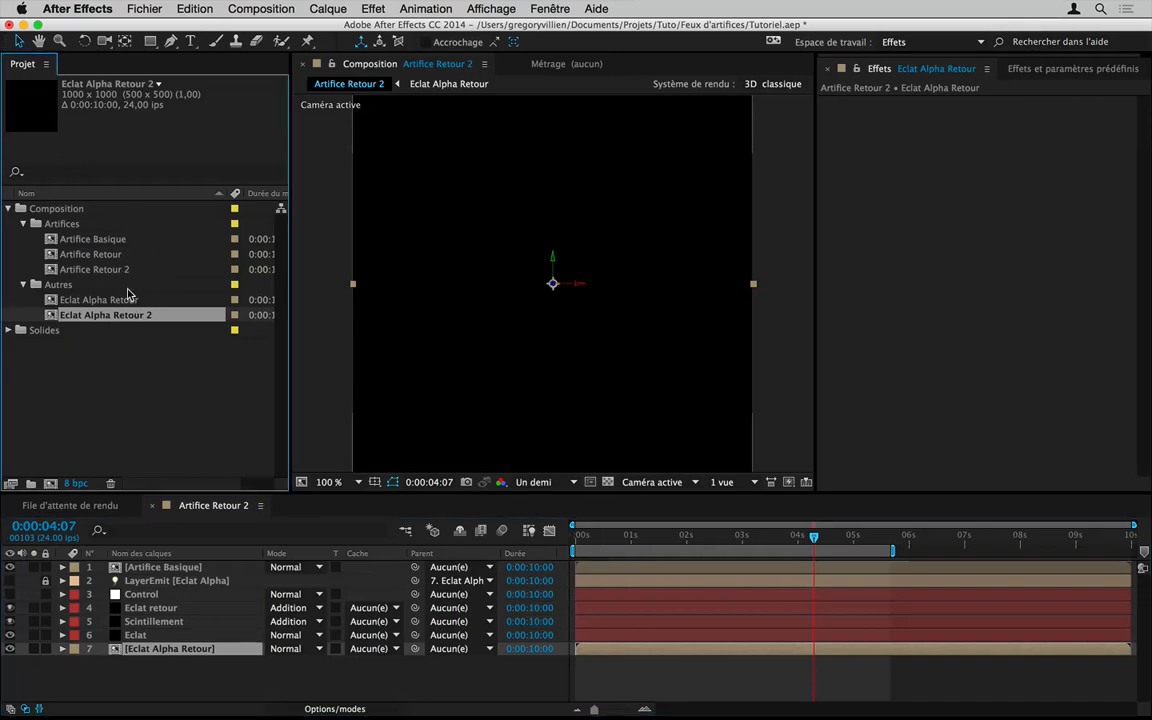
click(209, 652)
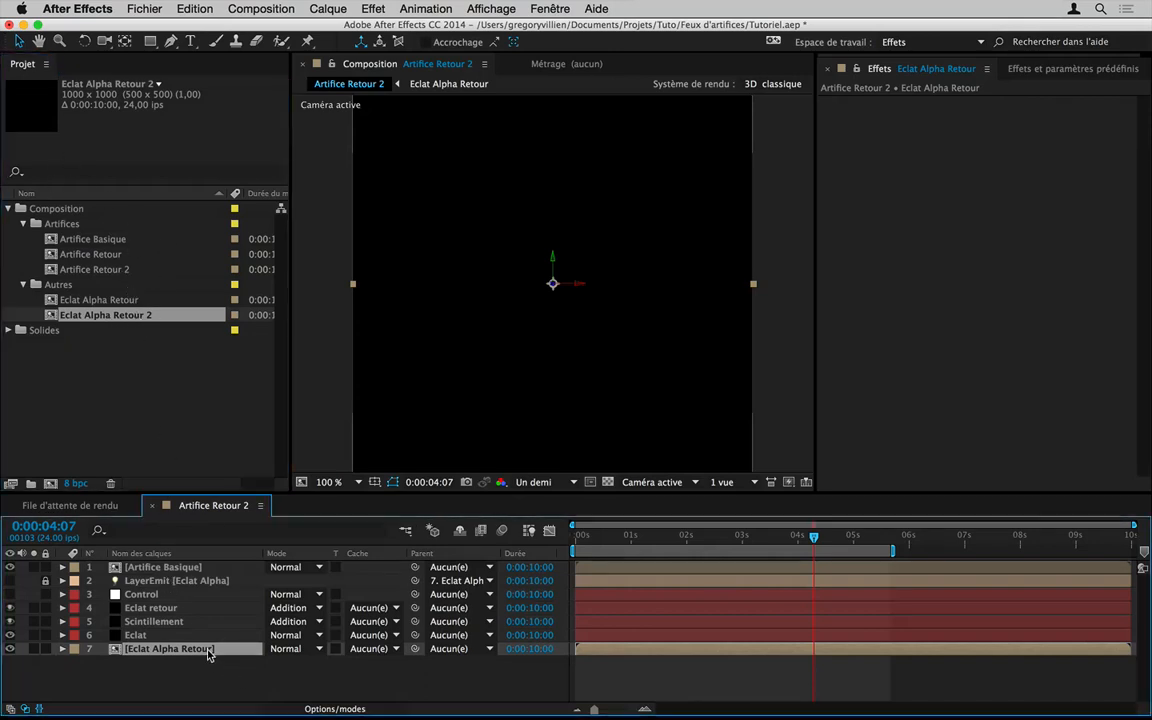
click(147, 316)
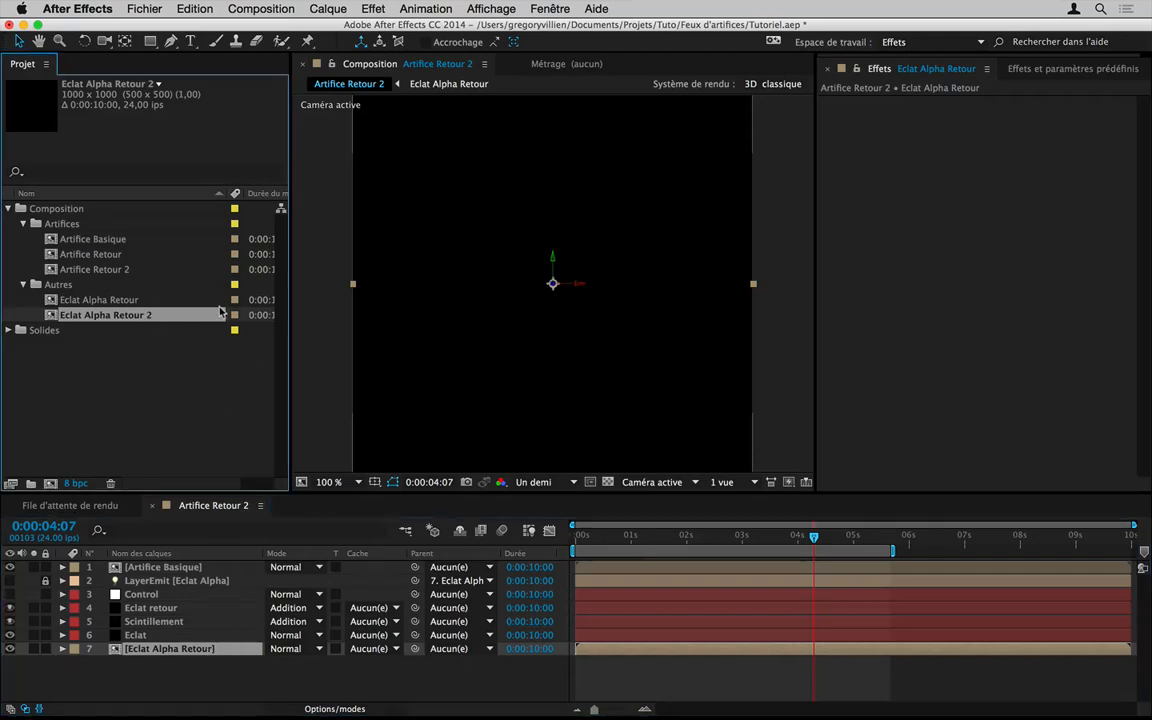
drag(147, 315, 193, 654)
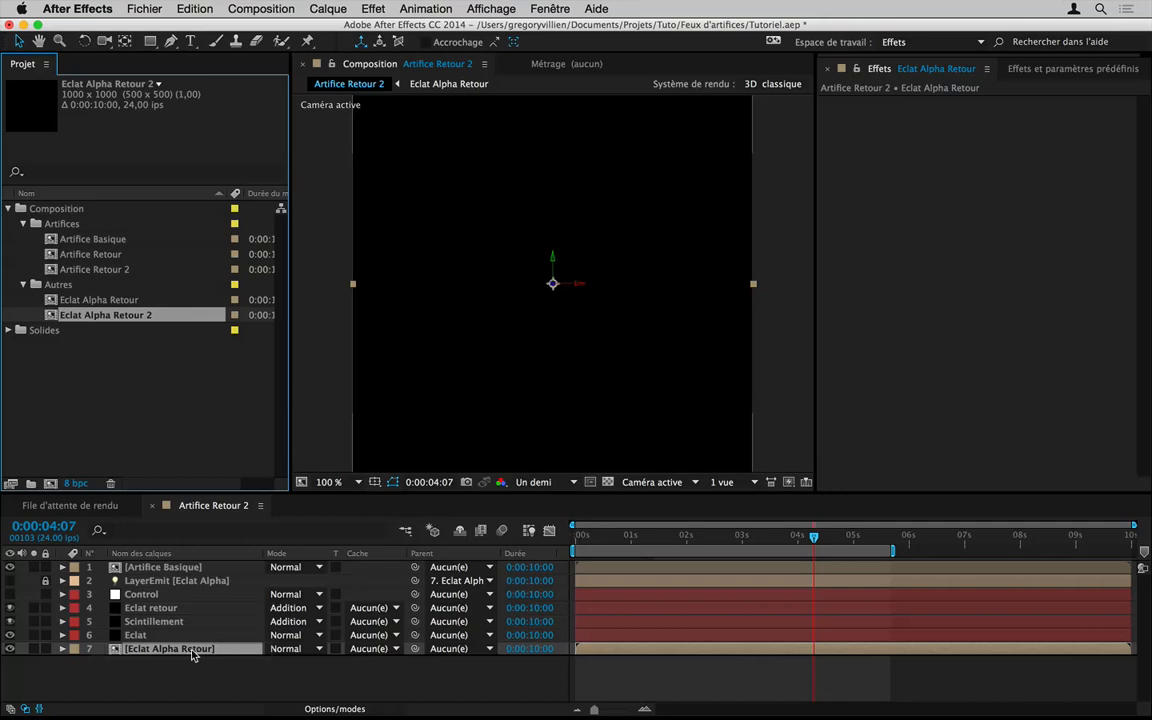
mouse_move(194, 655)
mouse_down()
mouse_move(185, 658)
mouse_move(215, 654)
mouse_up()
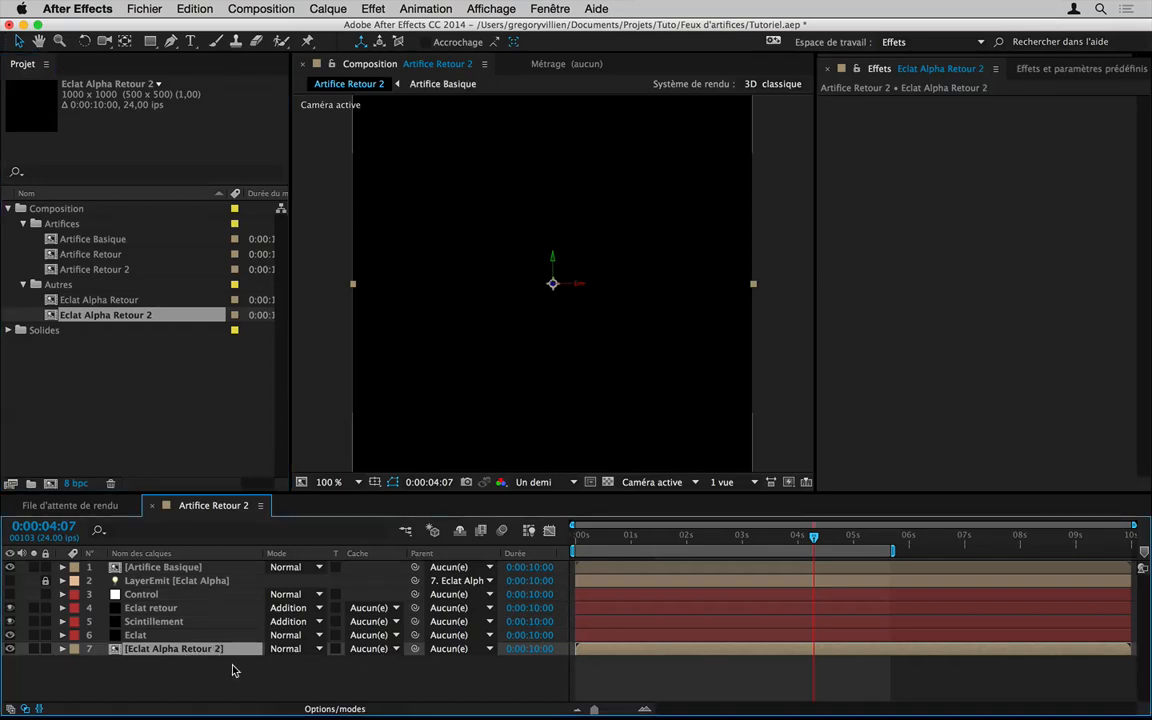
Step: In Eclat Alpha Retour 2, point the Alpha layer's Random Seed expression to comp "Artifice Retour 2", then close that composition
click(227, 662)
double_click(214, 650)
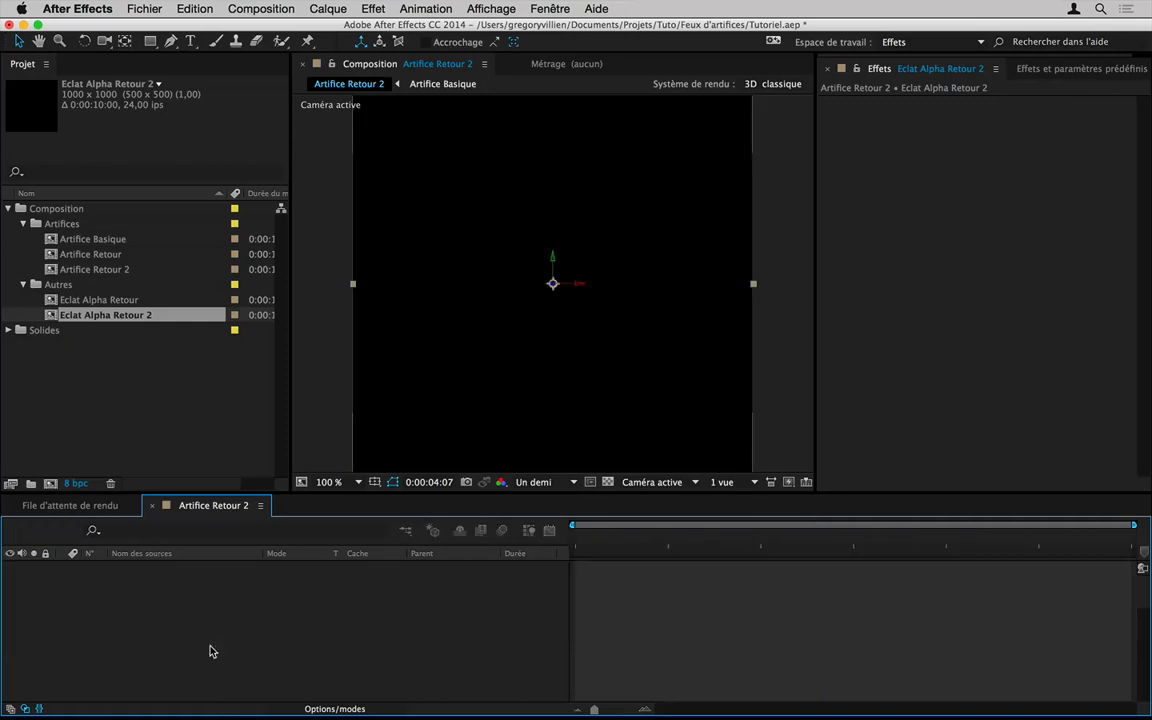
click(181, 567)
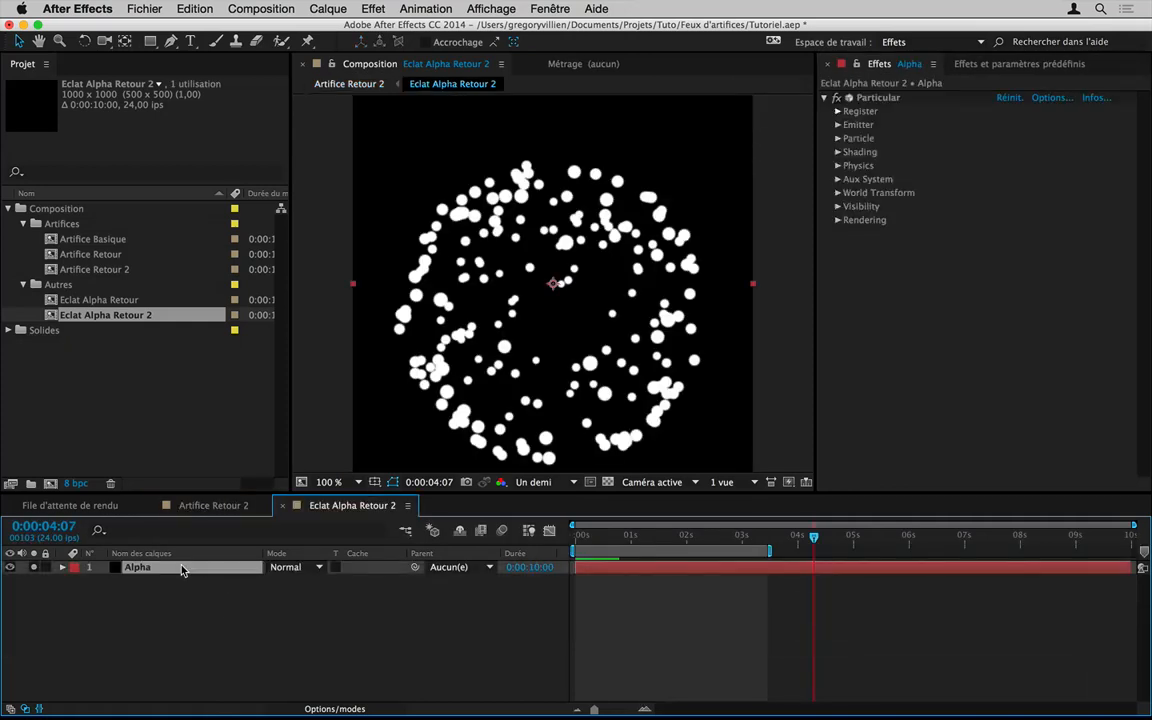
key(e)
key(e)
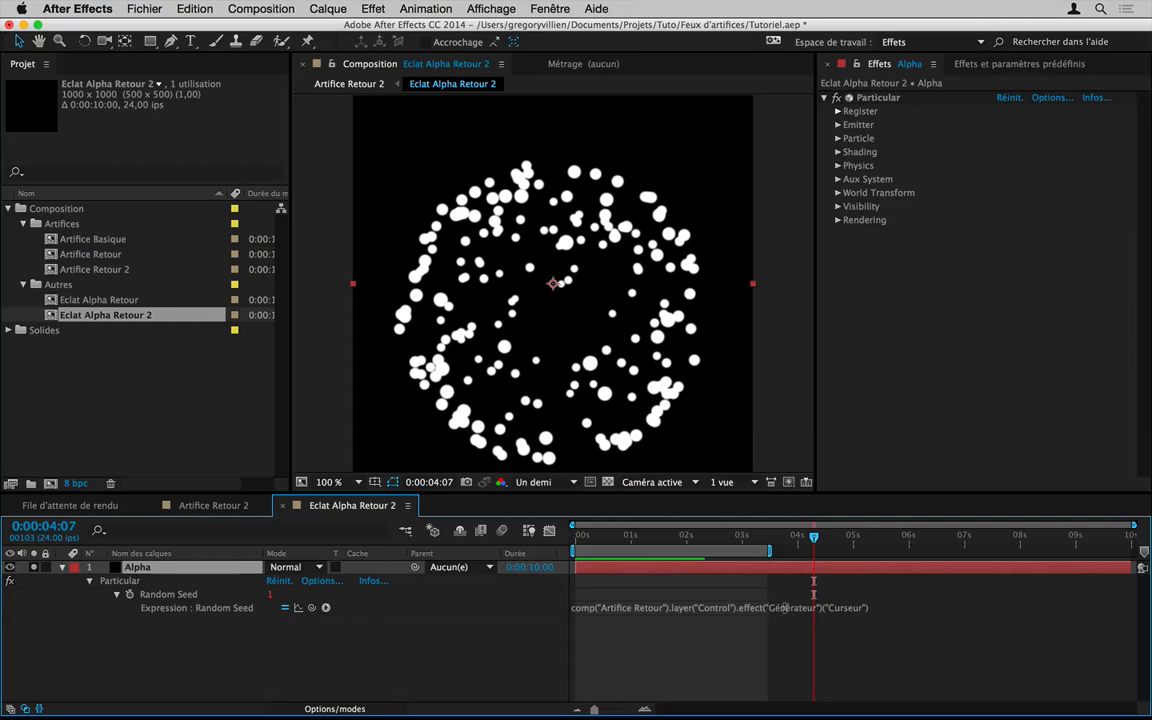
click(812, 607)
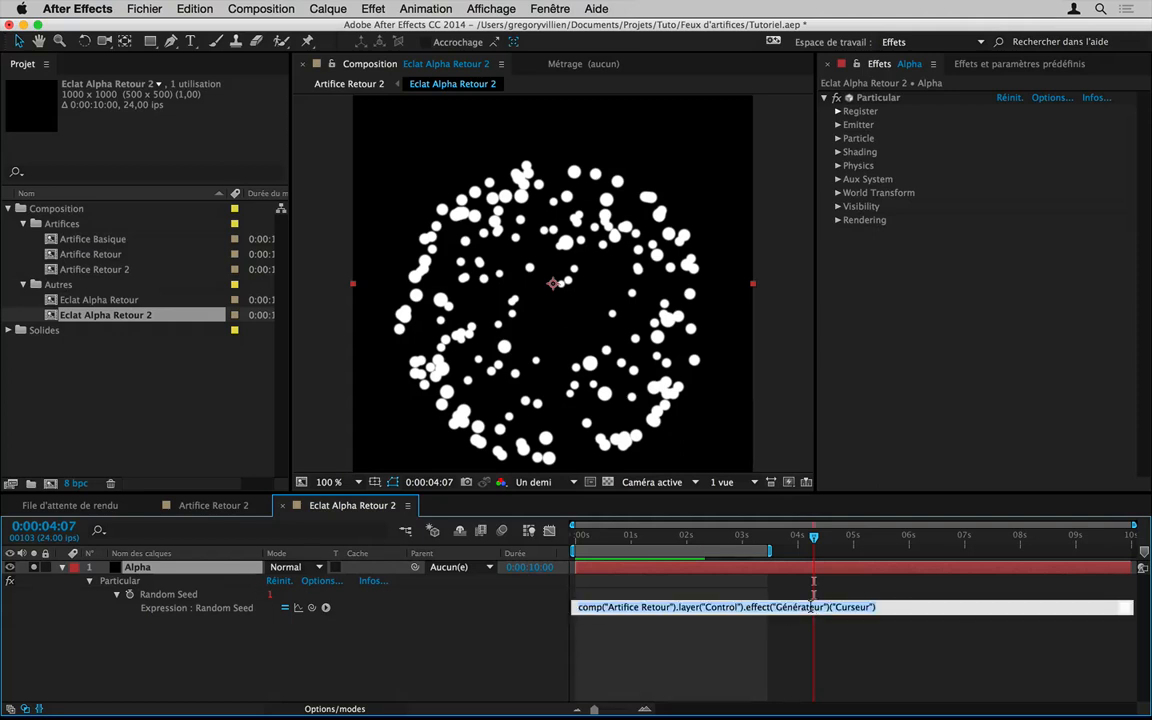
click(672, 607)
text(2)
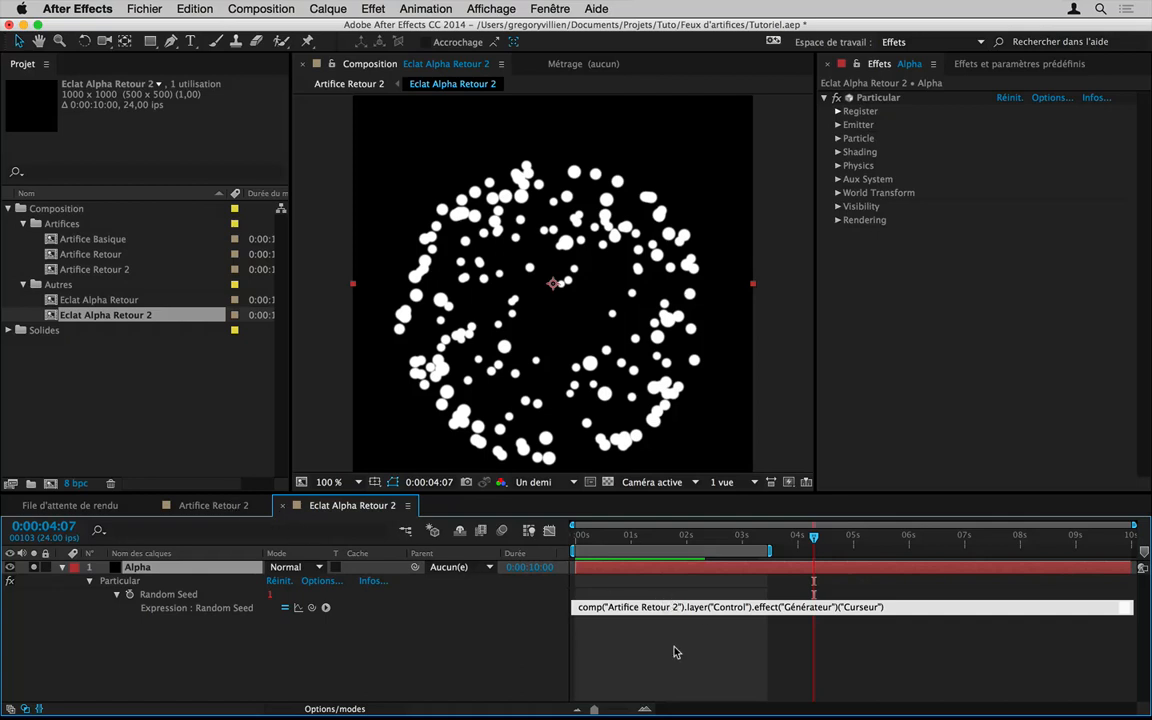
click(674, 644)
click(282, 505)
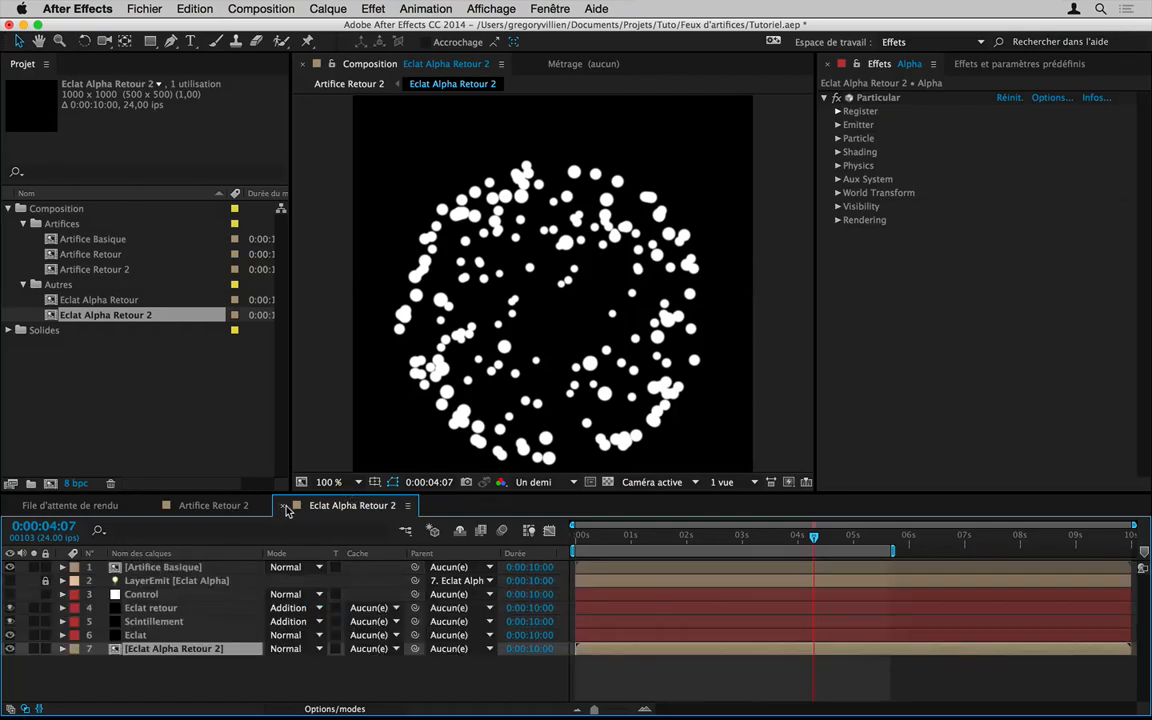
click(285, 672)
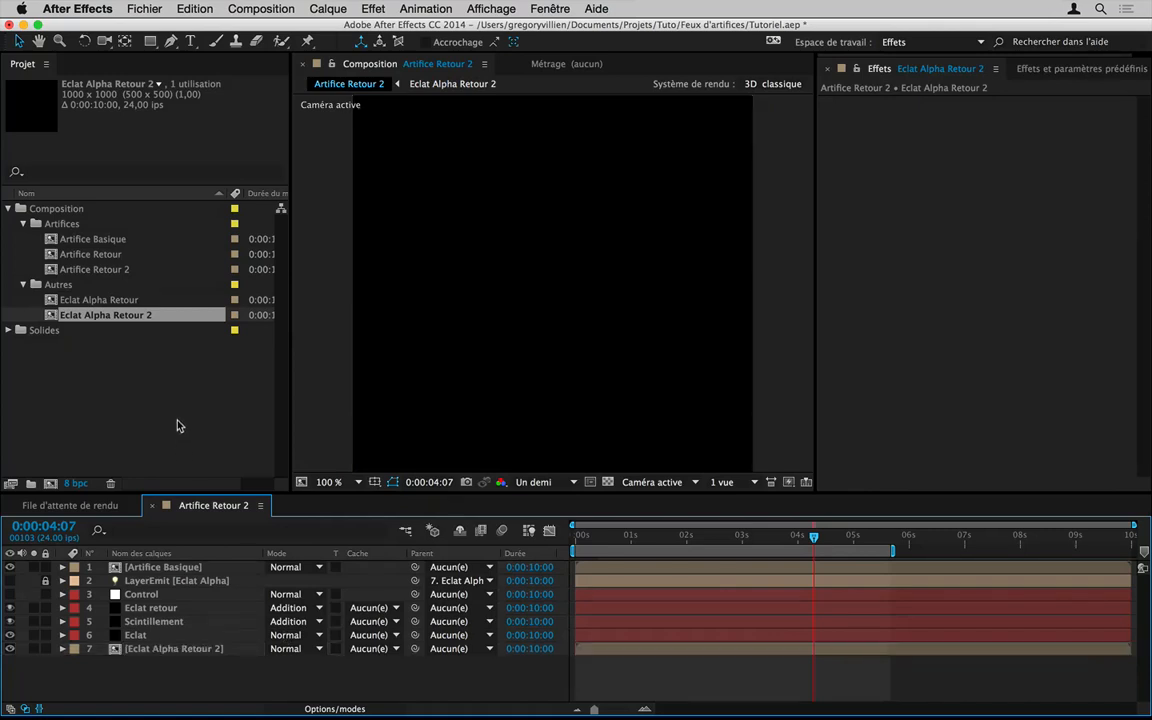
Step: Collapse the Artifices and Autres folders in the project
click(122, 300)
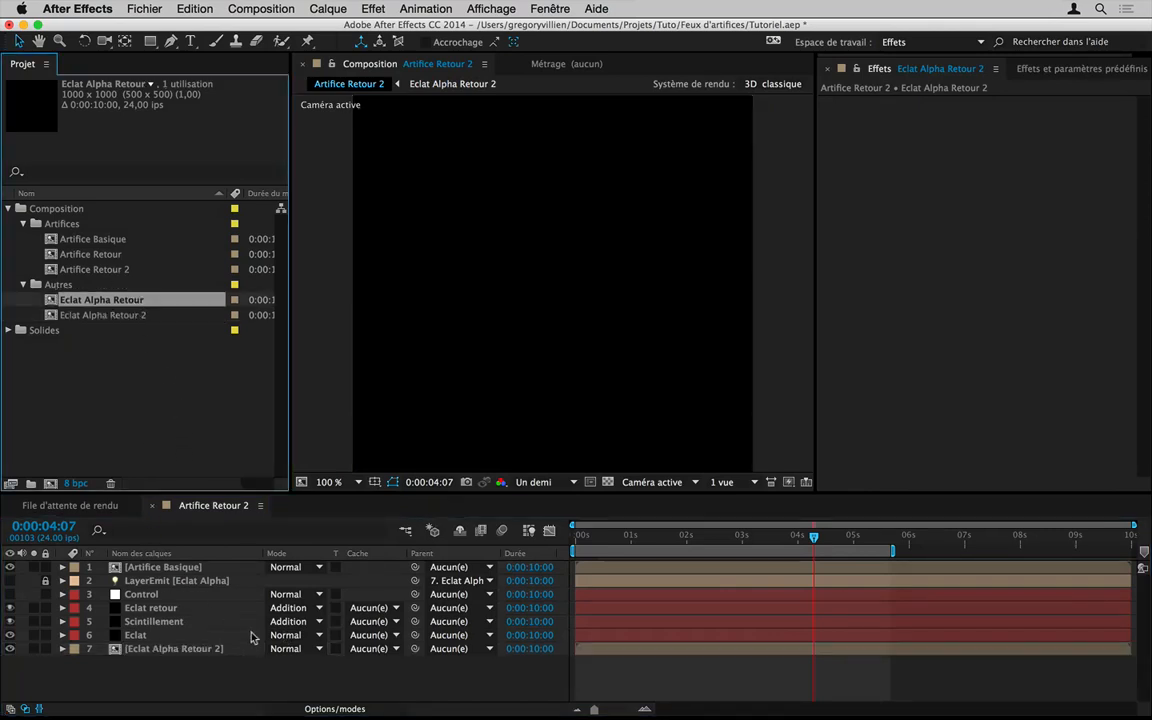
click(6, 245)
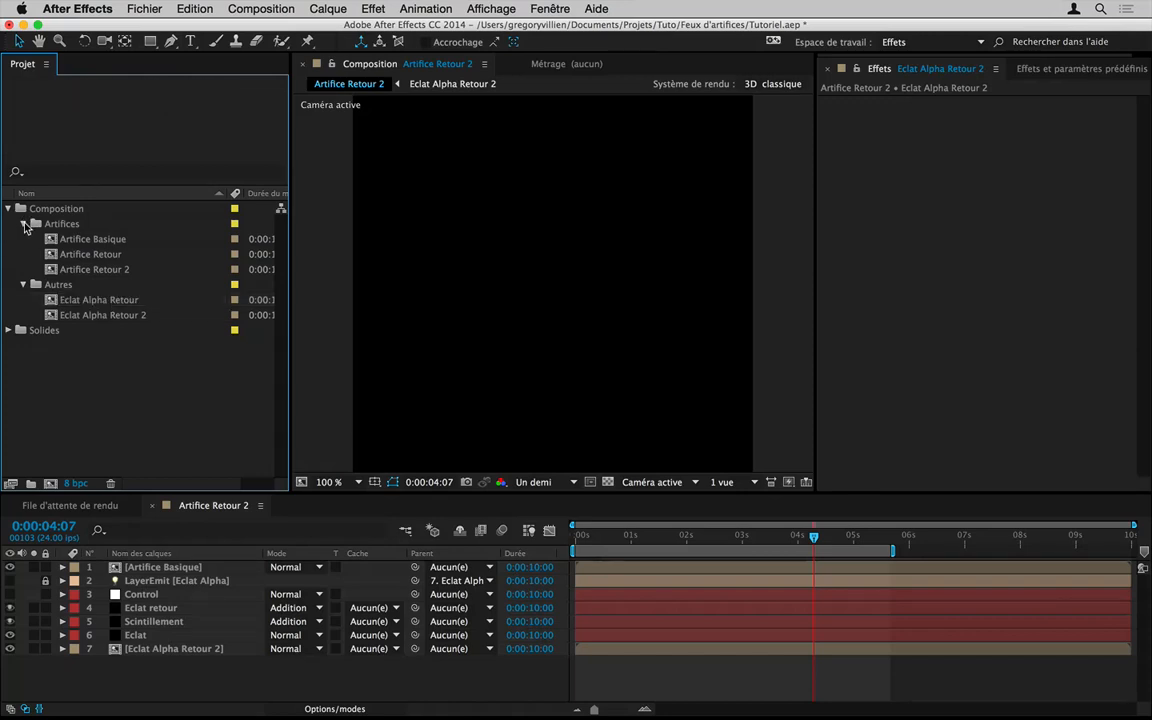
click(24, 224)
click(23, 239)
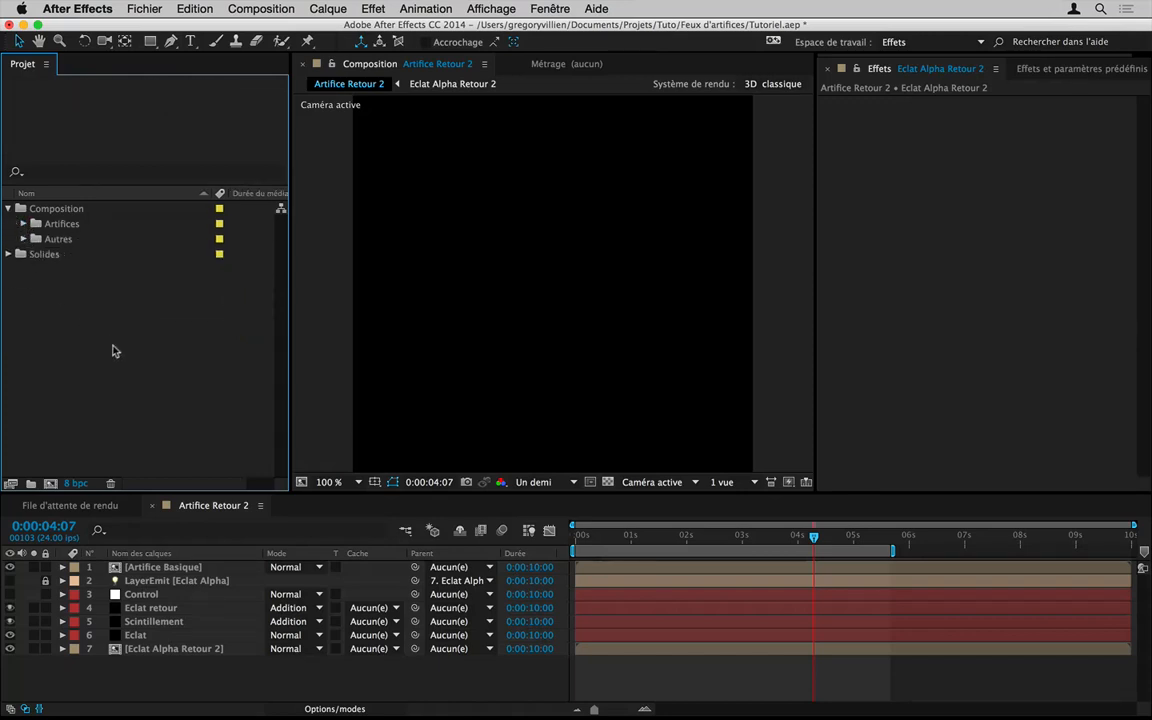
Step: Delete the Artifice Basique layer from Artifice Retour 2 and collapse the Eclat retour layer's properties
click(655, 538)
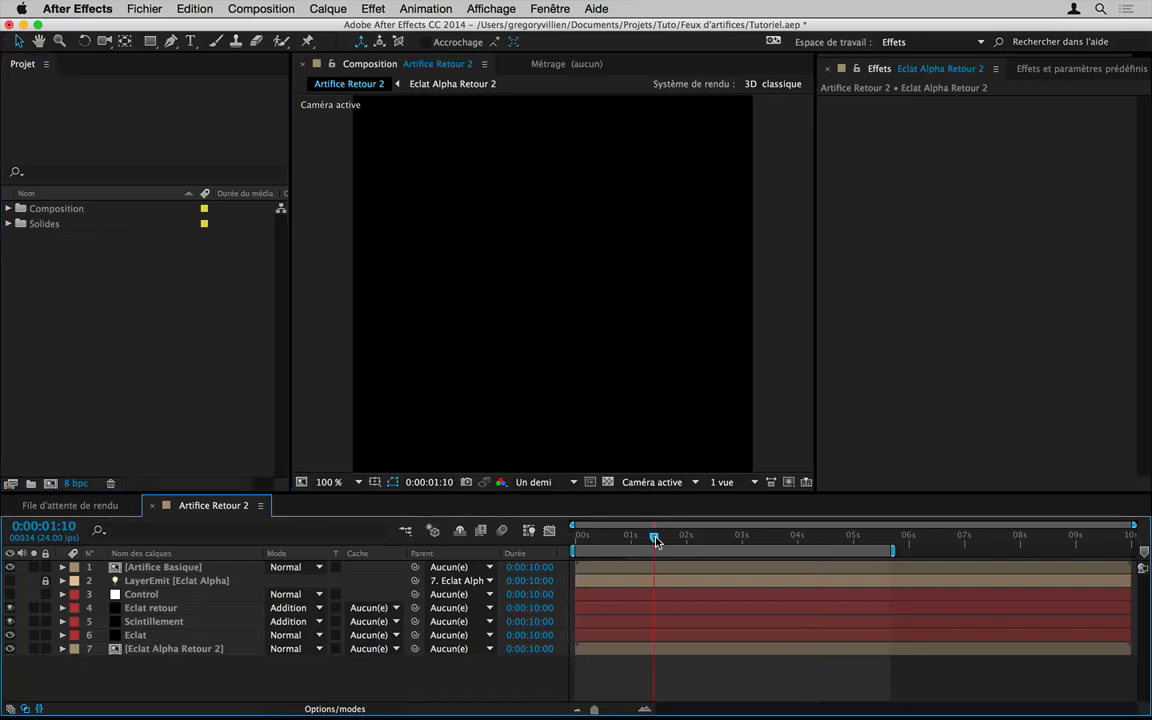
click(732, 538)
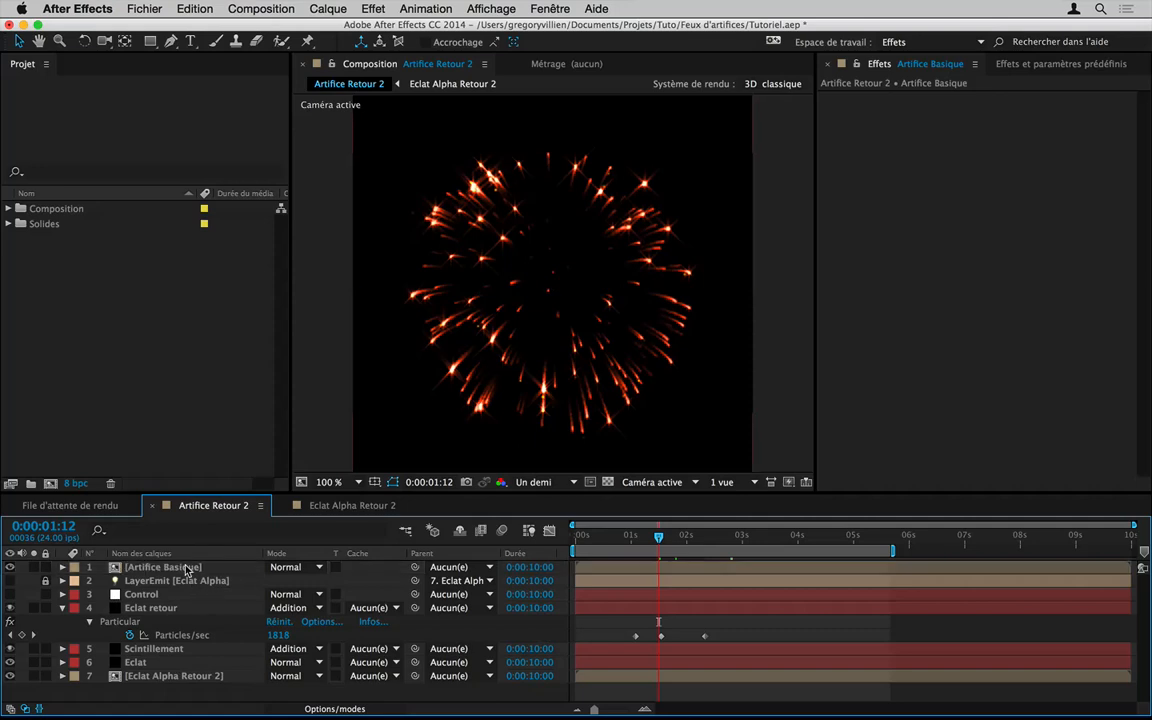
click(186, 570)
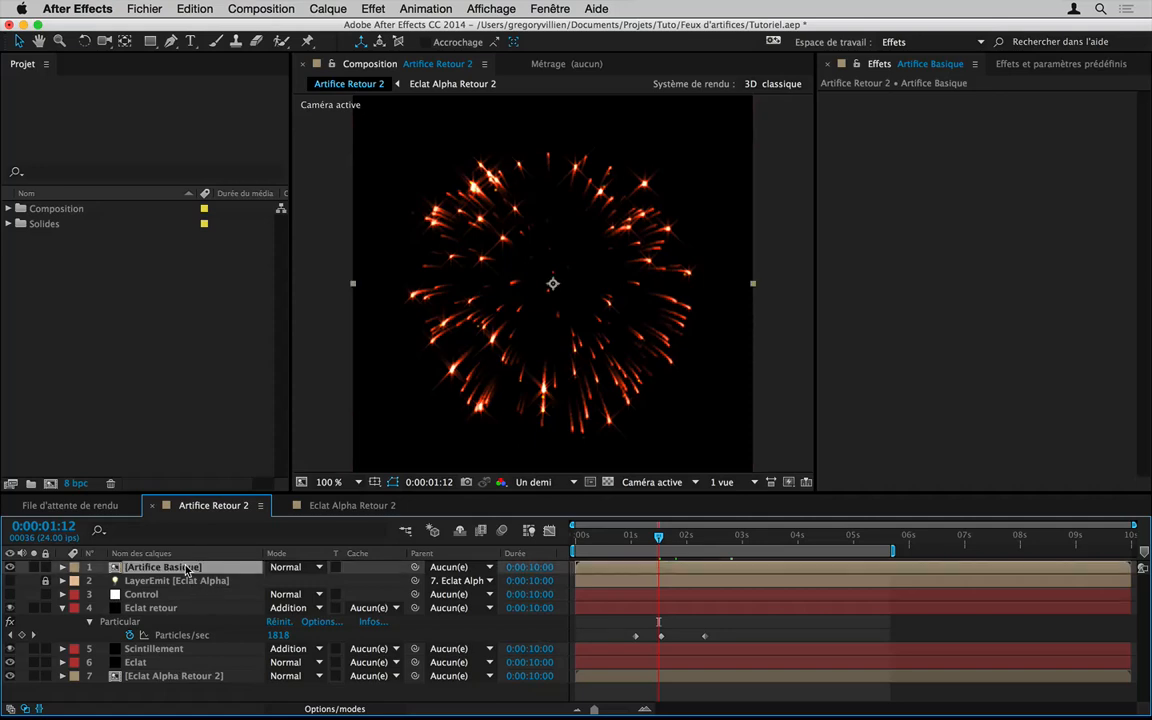
key(Delete)
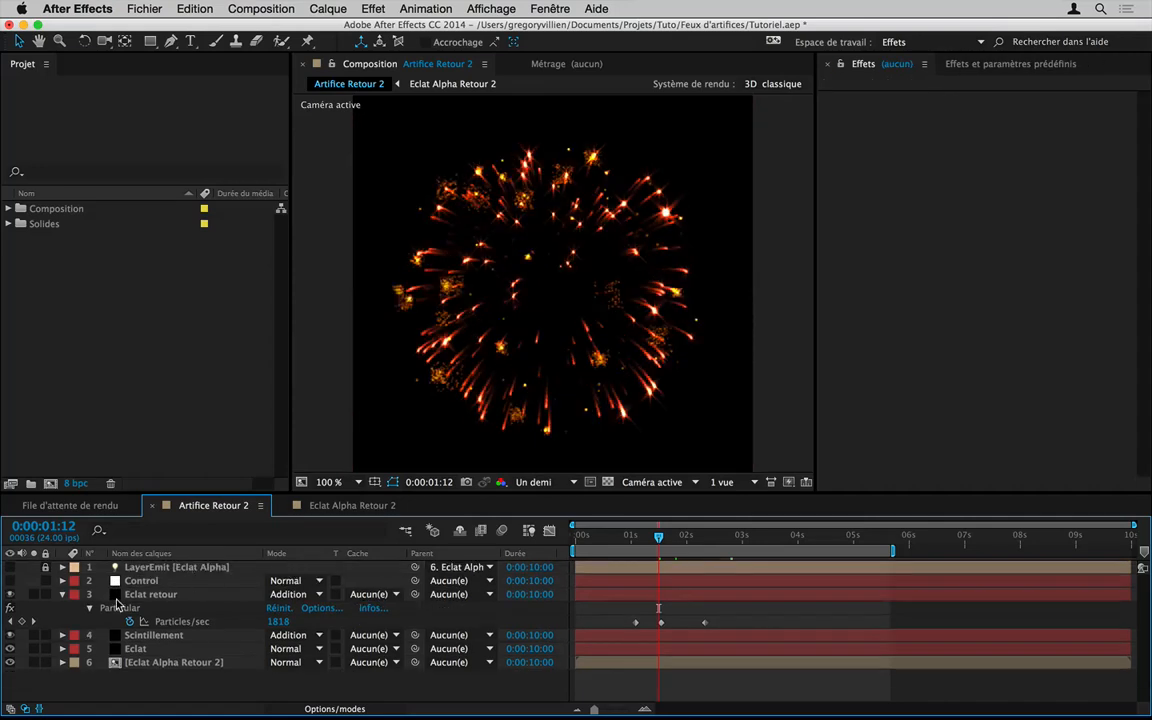
click(61, 594)
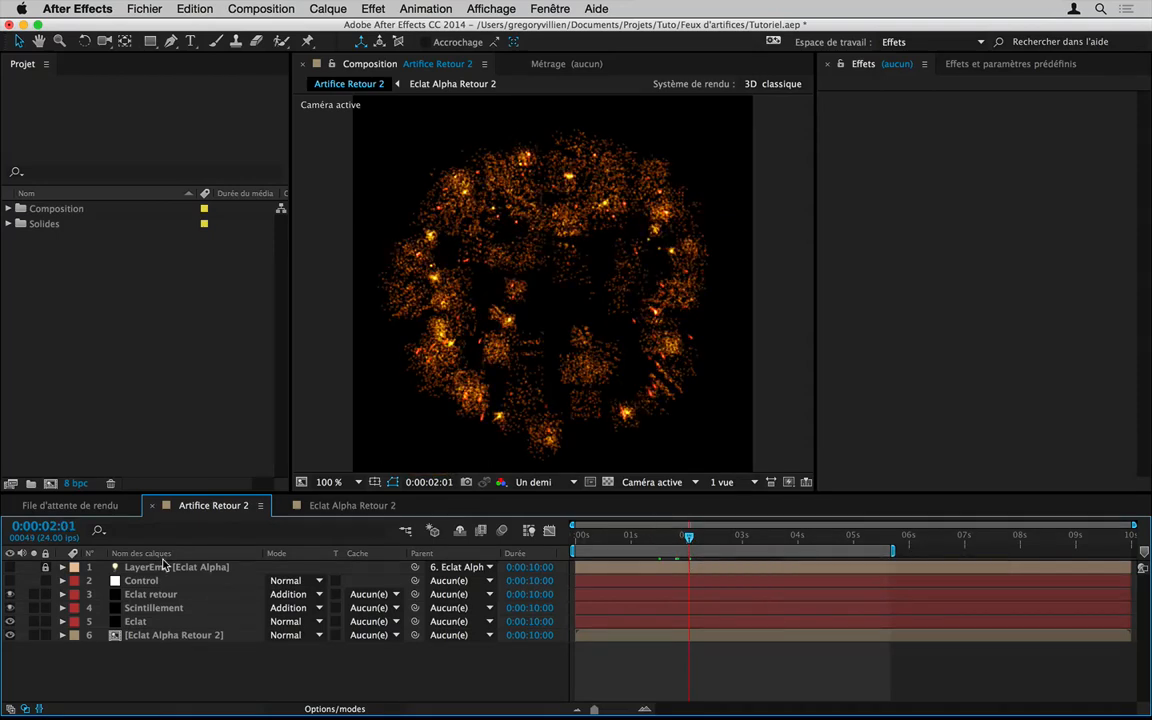
Step: Set the Aux System Velocity of the Particular effect on the Eclat retour layer to 5
click(183, 596)
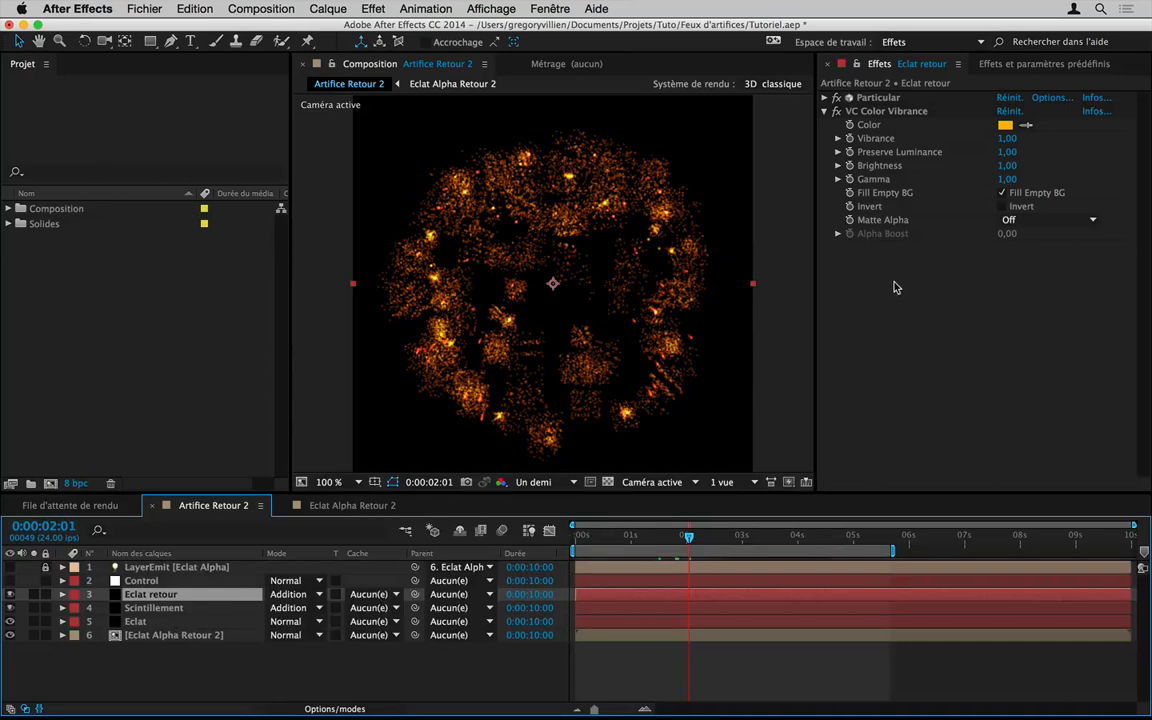
click(825, 110)
click(825, 98)
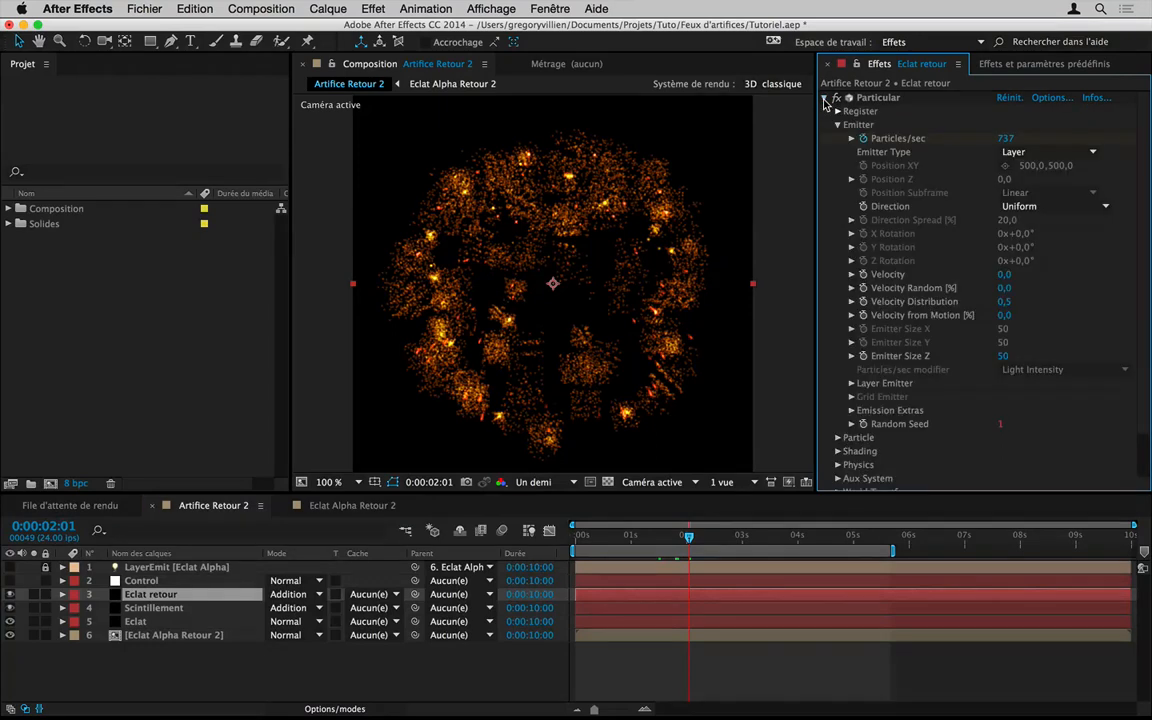
click(839, 125)
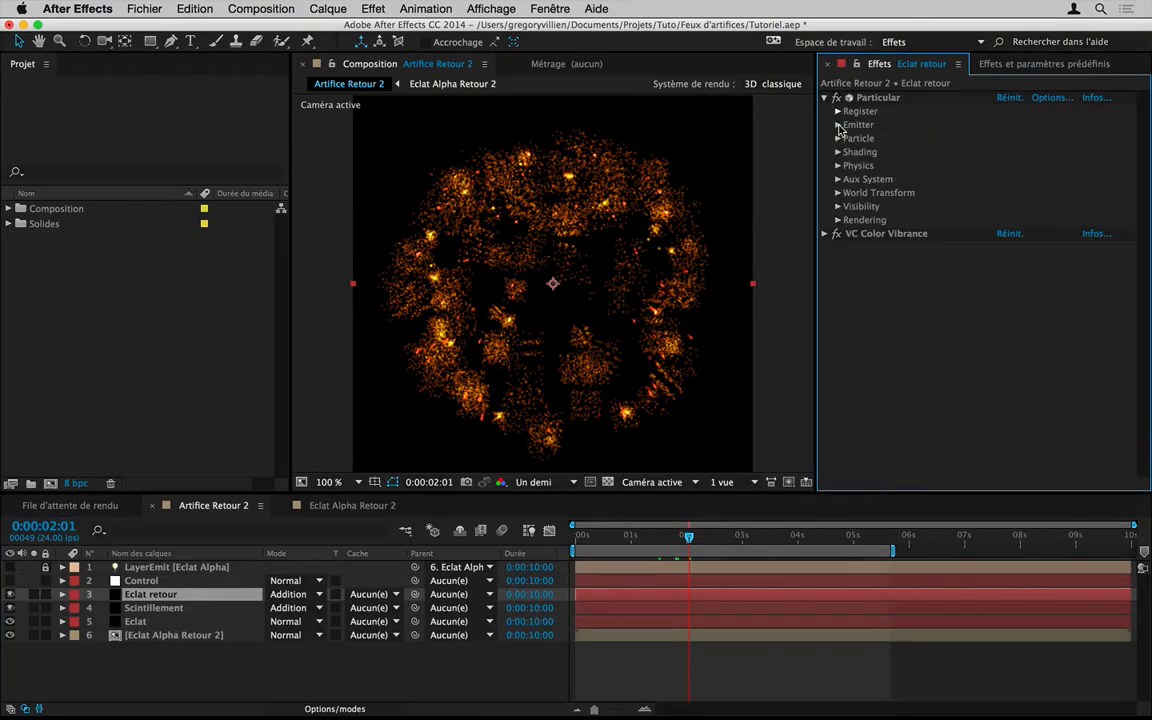
click(838, 179)
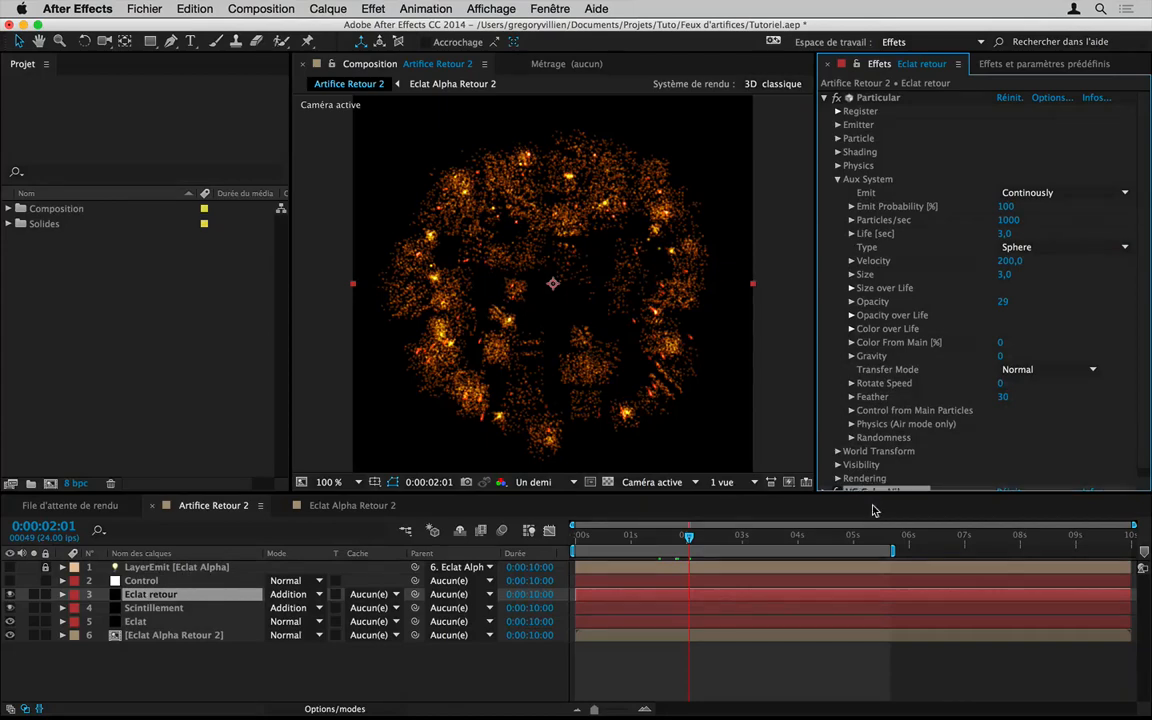
key(Return)
click(1010, 261)
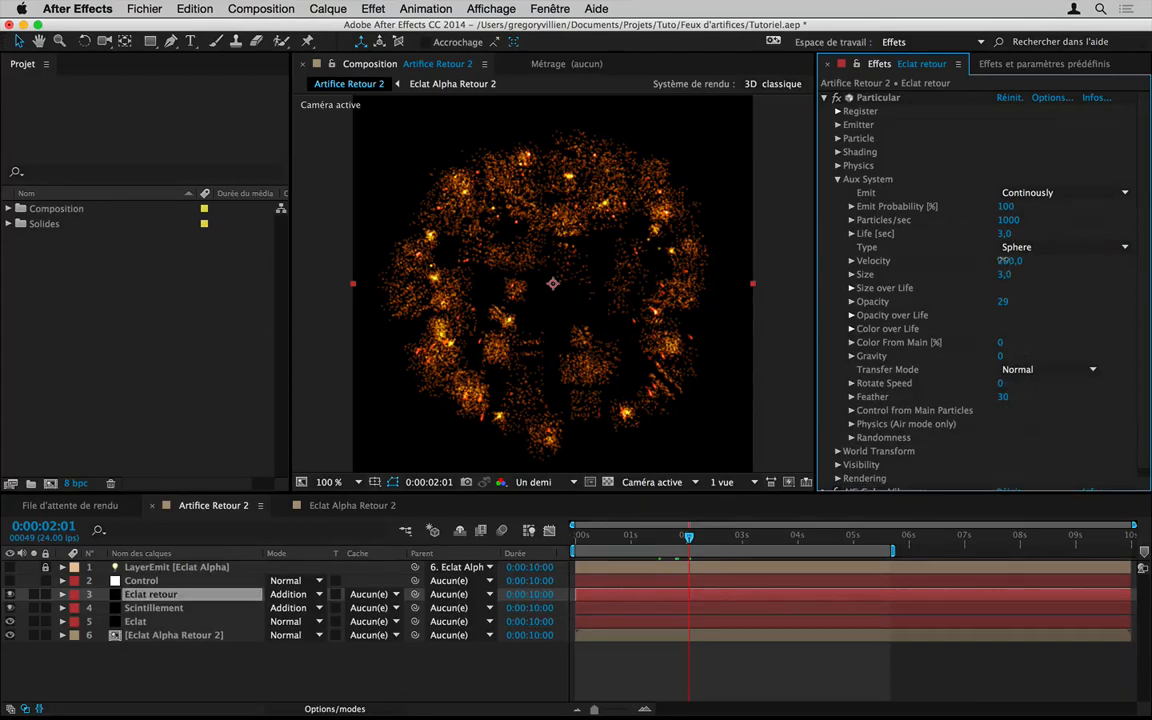
text(0)
key(Return)
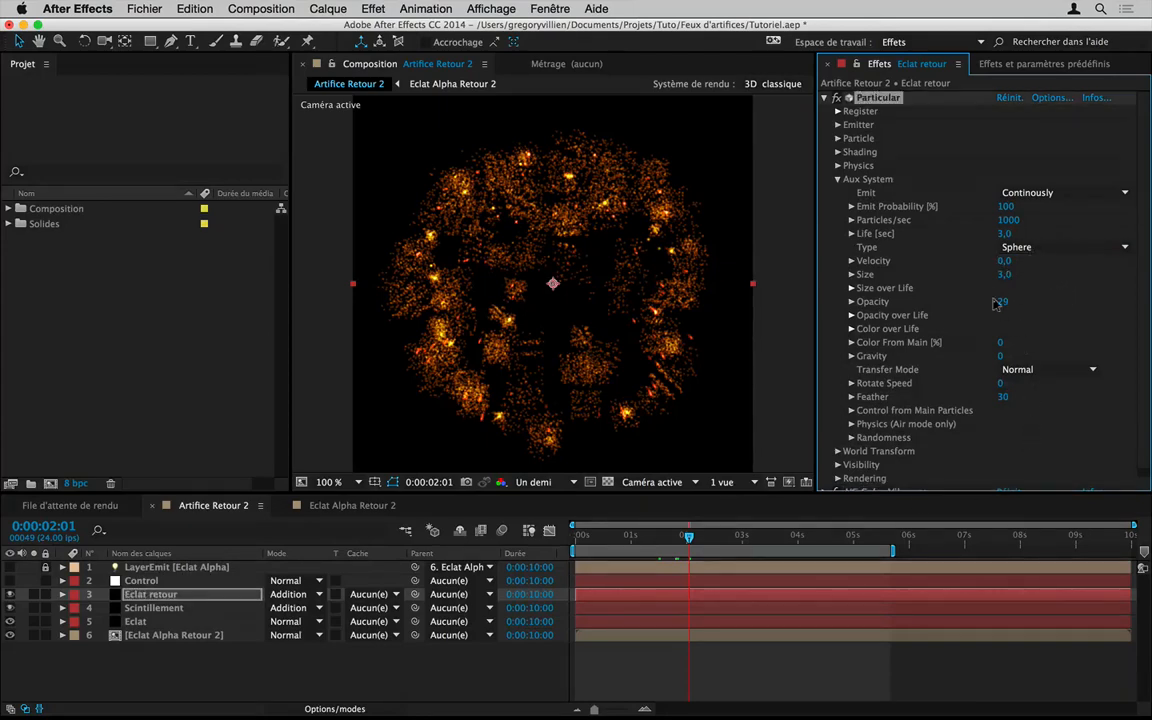
click(1006, 261)
text(5)
key(Return)
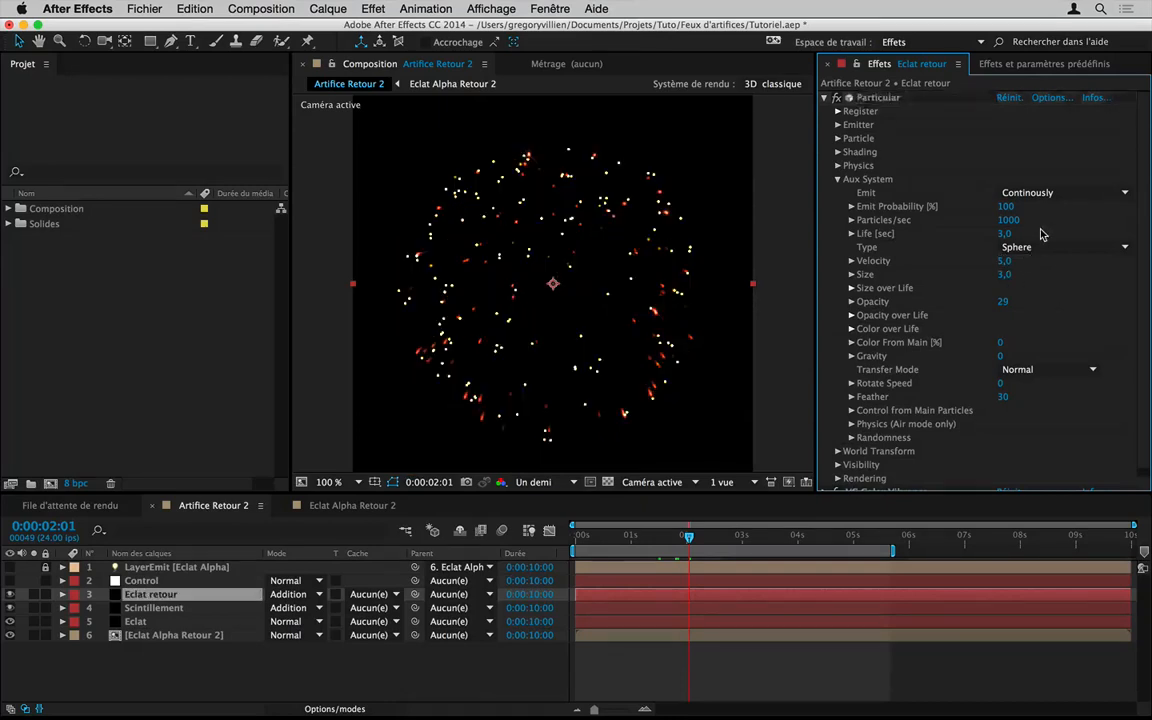
Step: Set the Aux System of Eclat retour's Particular effect to 100 Particles/sec and an Opacity of 10
click(1010, 220)
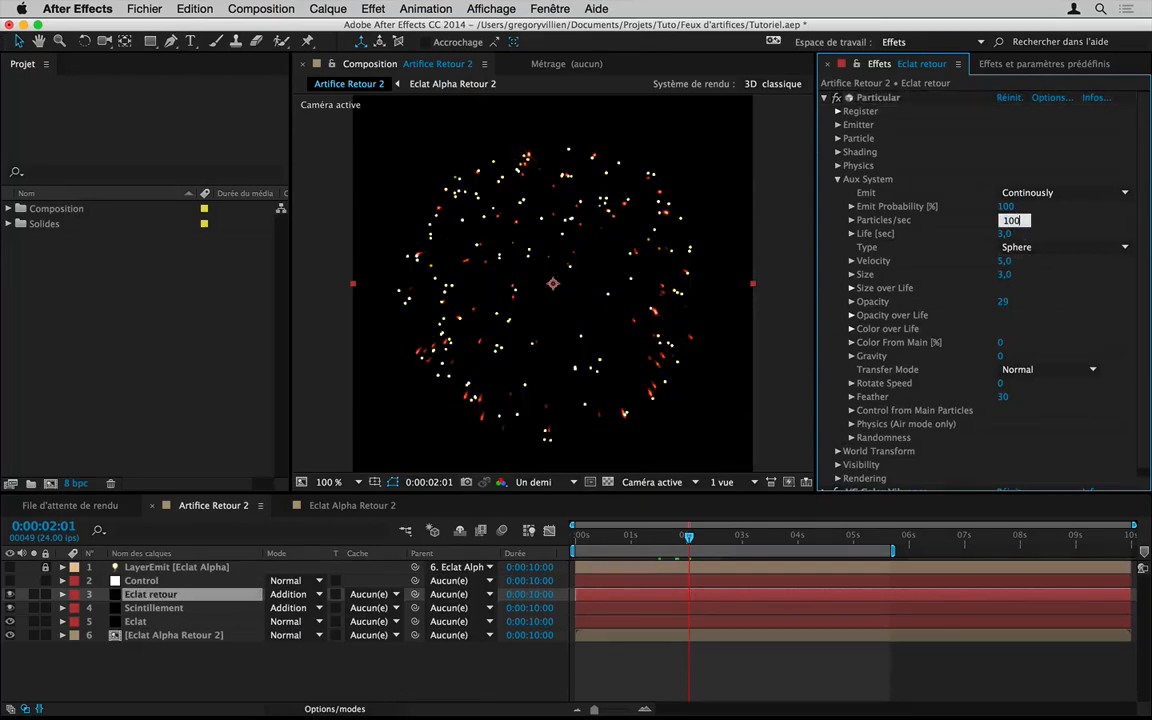
key(Return)
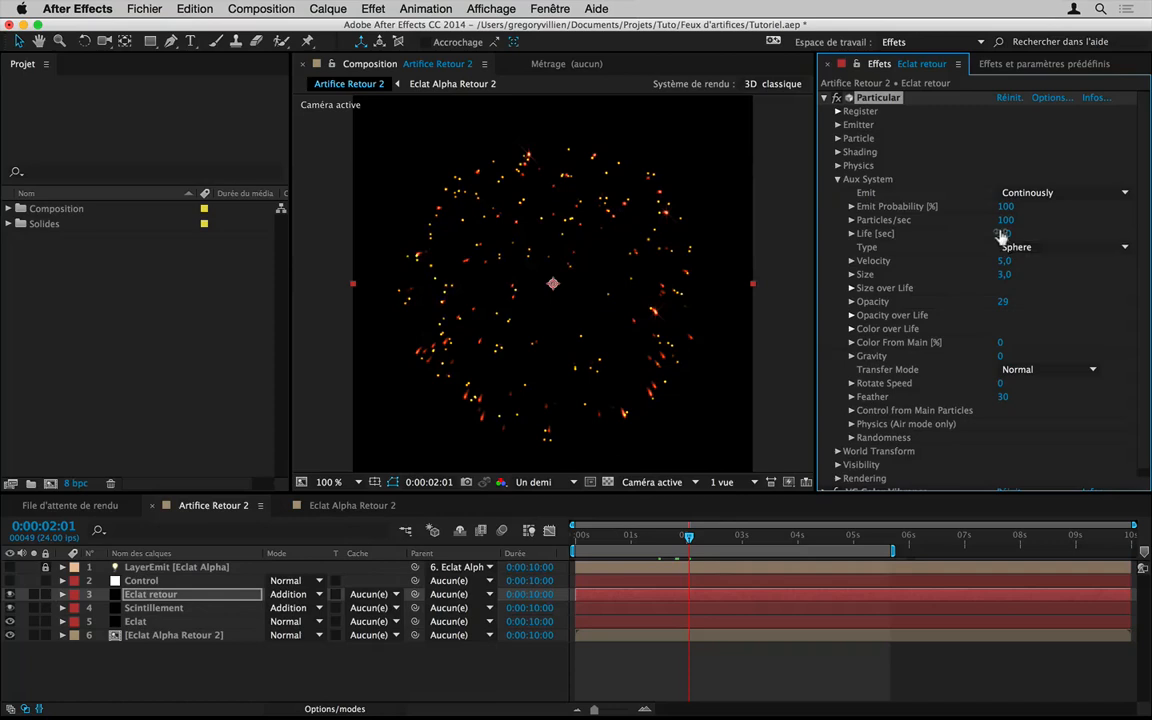
click(851, 316)
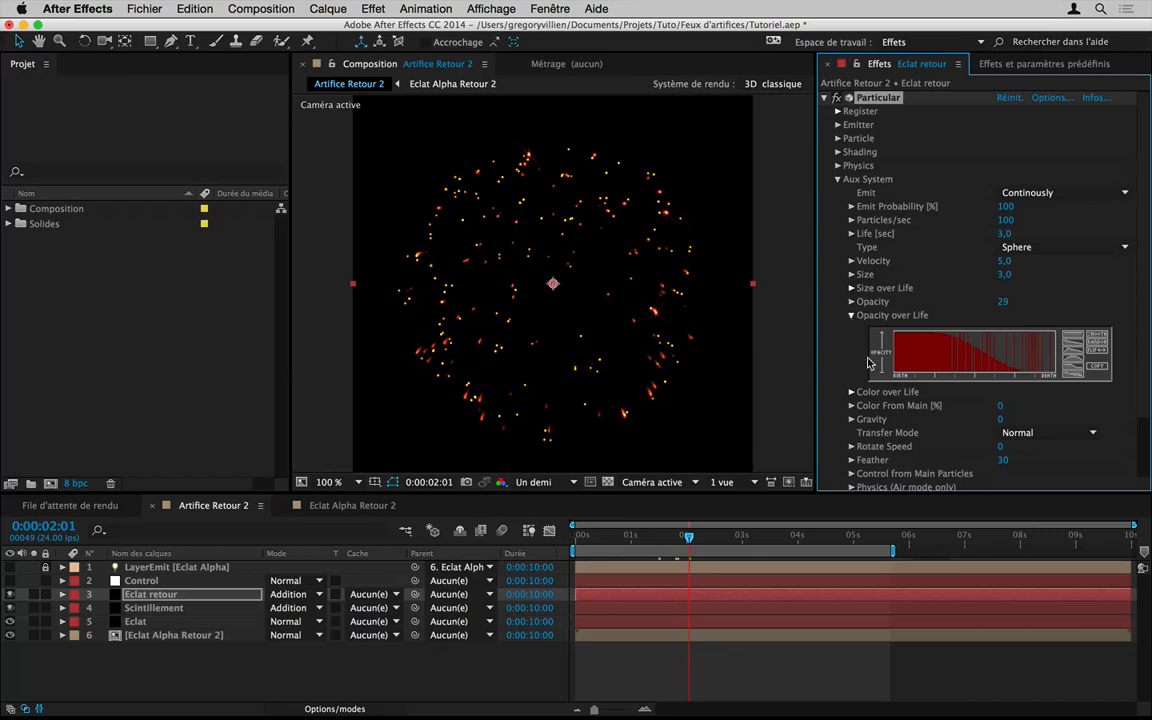
click(851, 316)
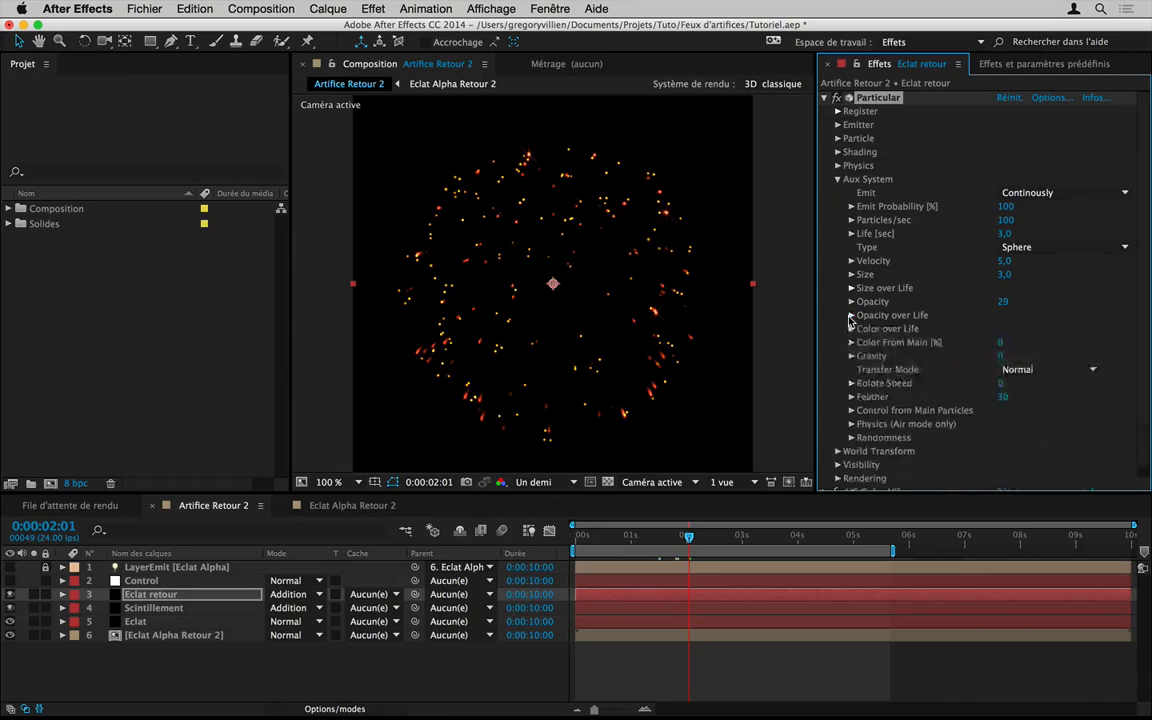
click(1002, 301)
text(10)
key(Return)
Step: Set the Air Resistance in the Aux System's Physics (Air mode only) settings to 0 and collapse the Aux System group
click(852, 424)
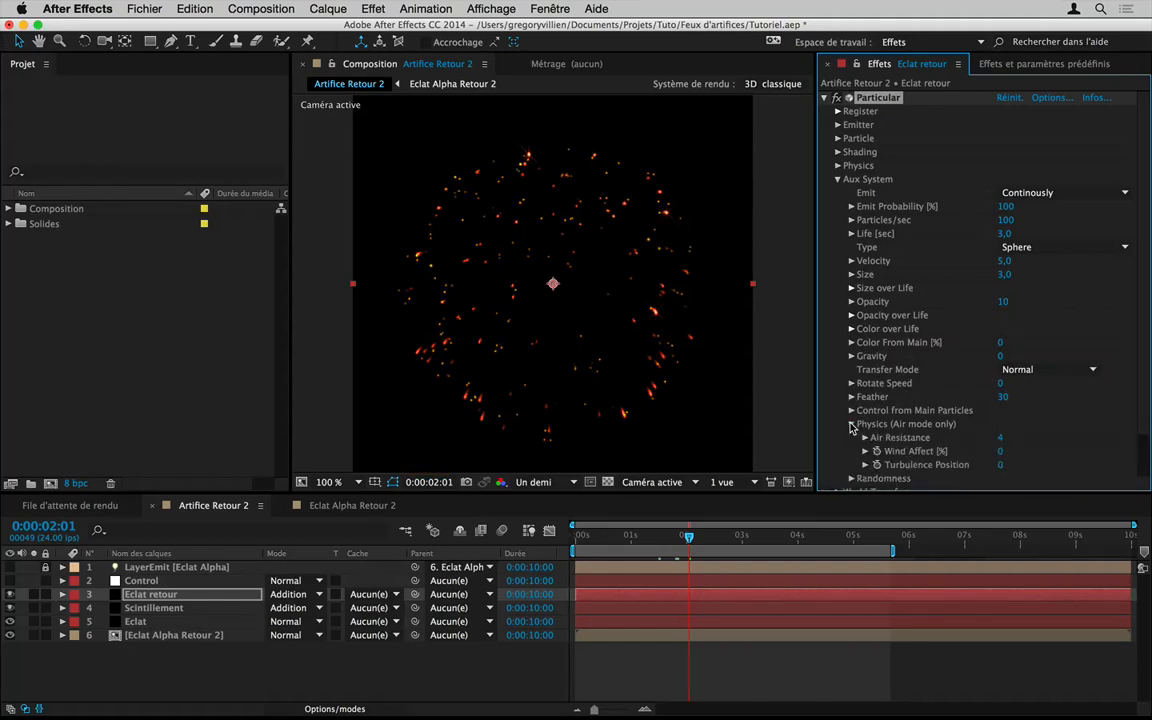
click(1008, 437)
text(0)
key(Return)
click(850, 424)
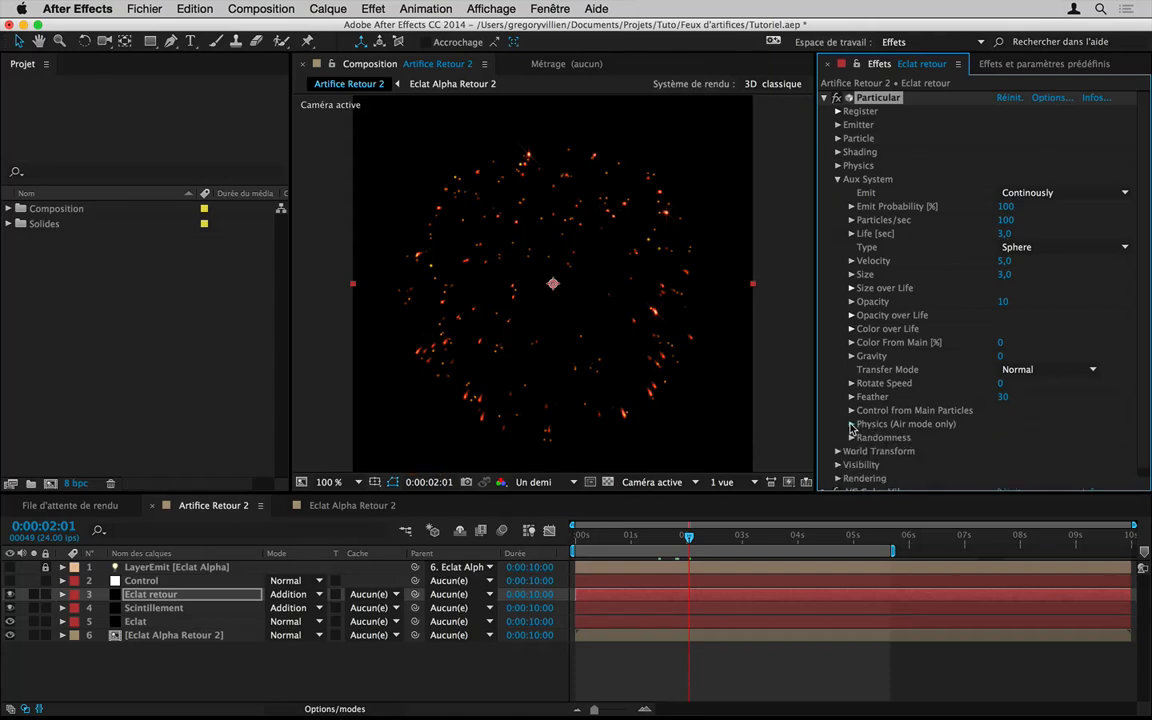
click(838, 180)
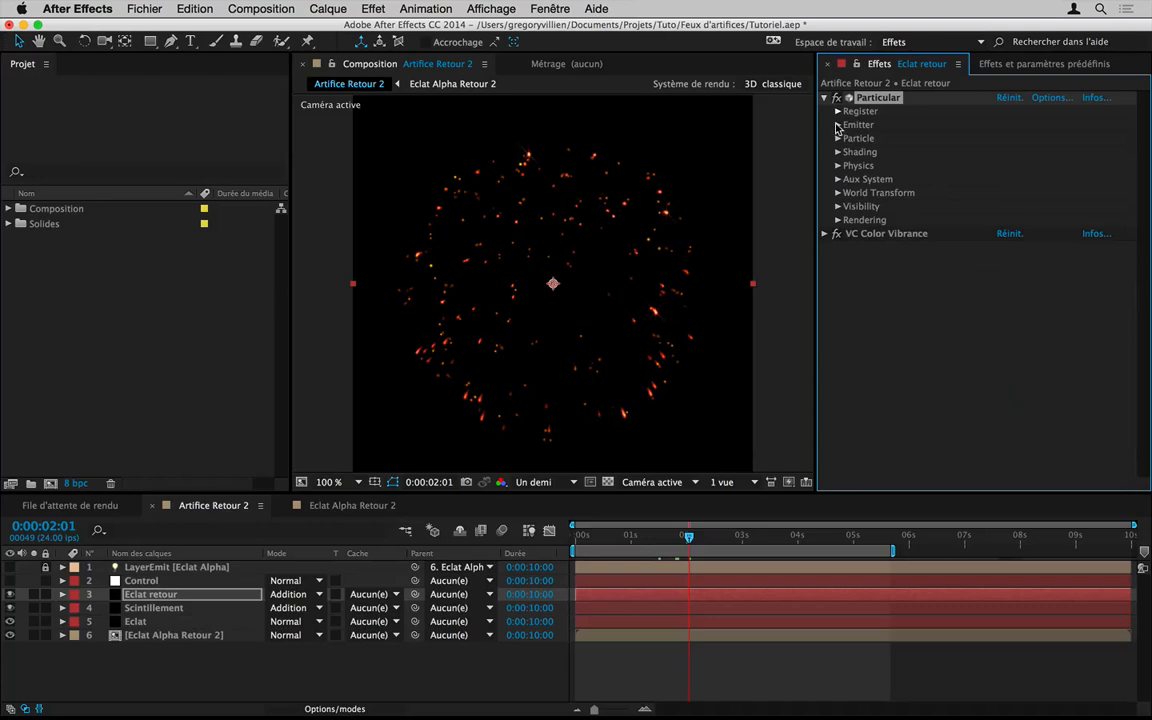
Step: Set the Emitter Velocity of the Particular effect on Eclat retour to 300
click(838, 125)
click(1005, 275)
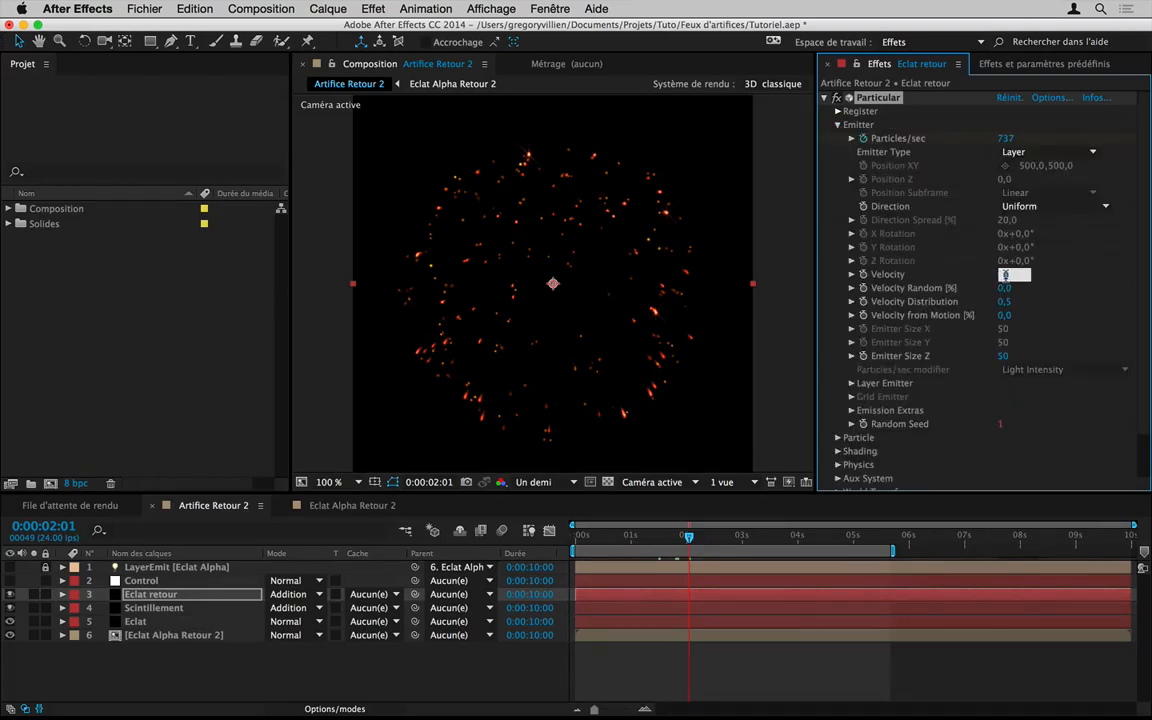
text(300)
key(Return)
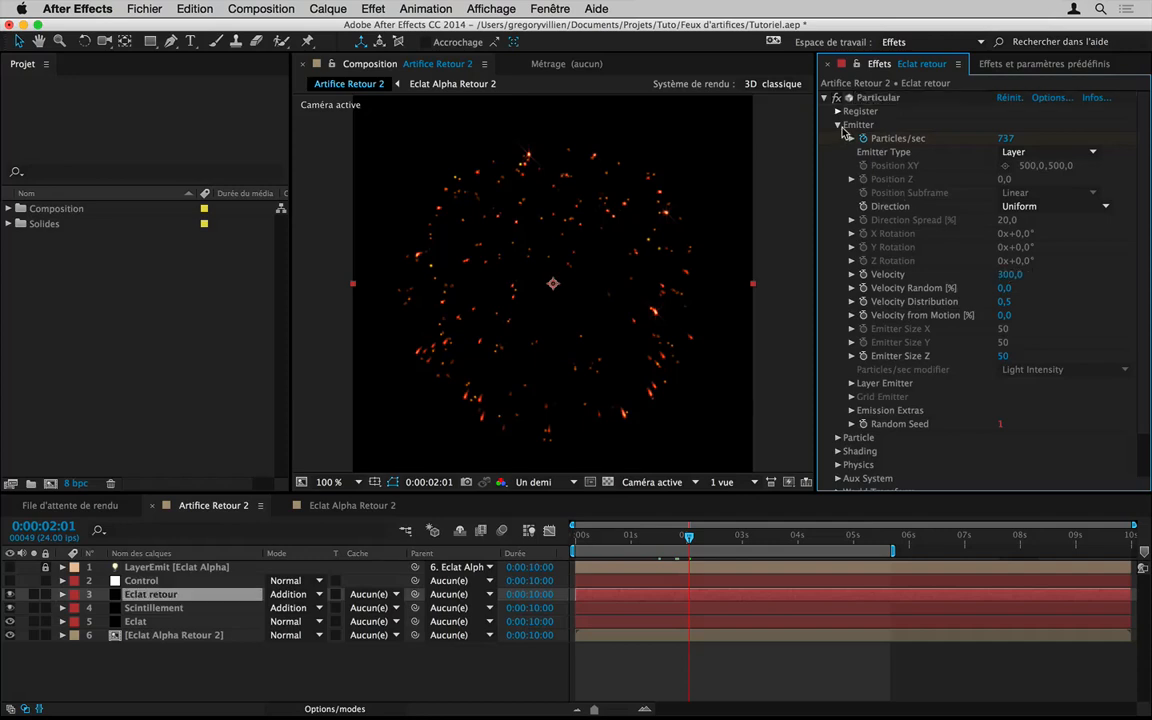
click(839, 125)
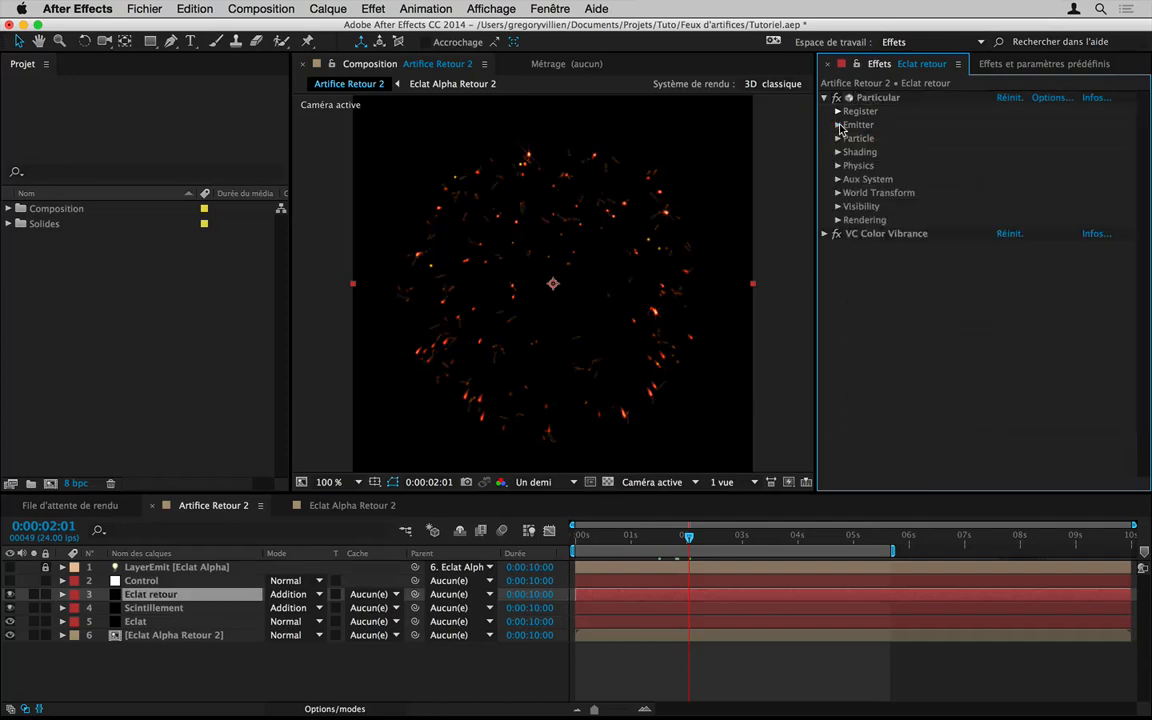
Step: Set the main Particle Life of the Particular effect on Eclat retour to 1 second
click(838, 138)
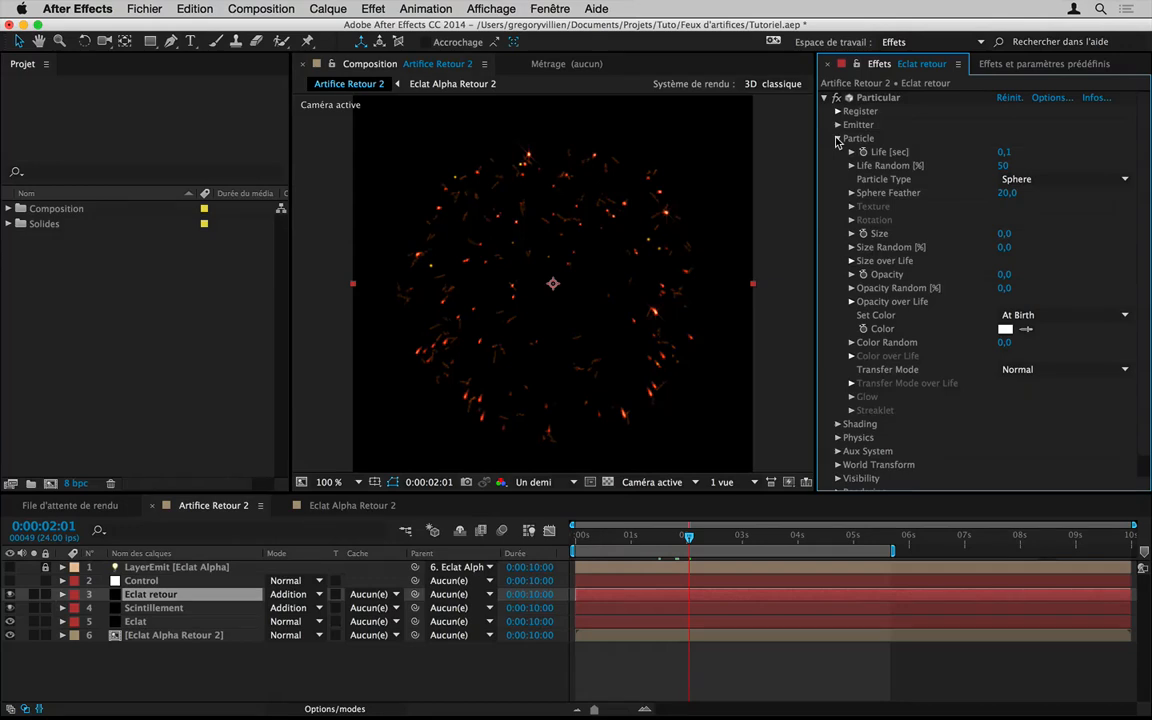
click(1006, 149)
key(Return)
click(1001, 150)
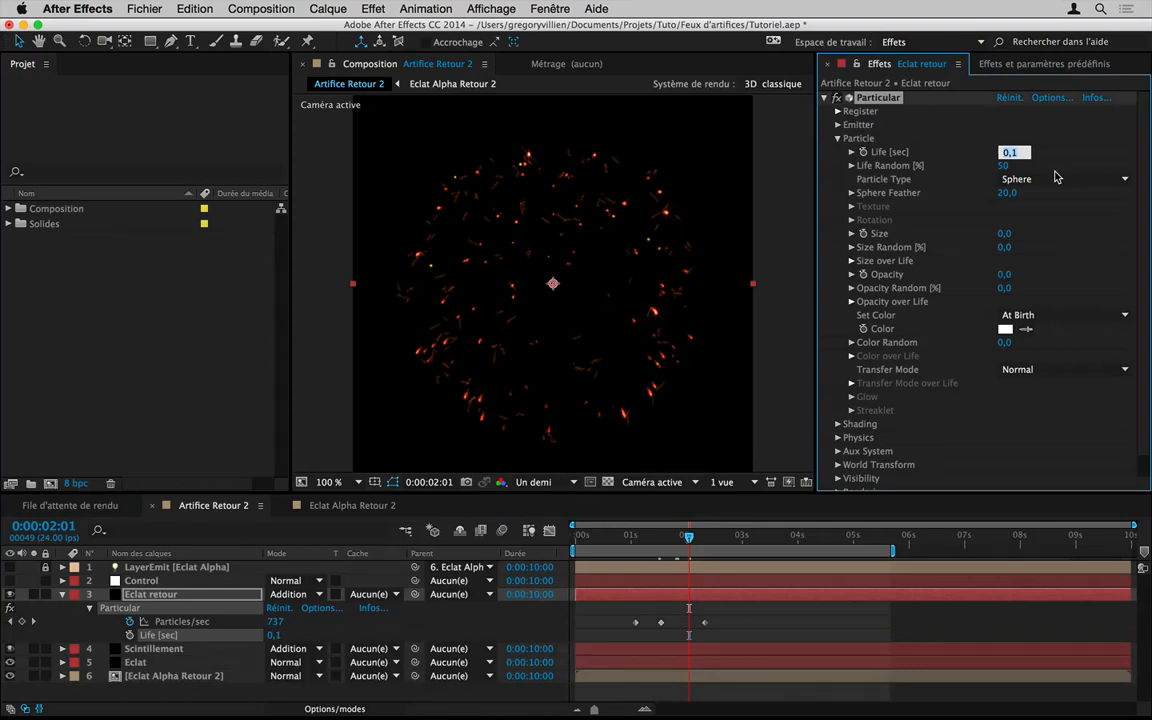
text(1)
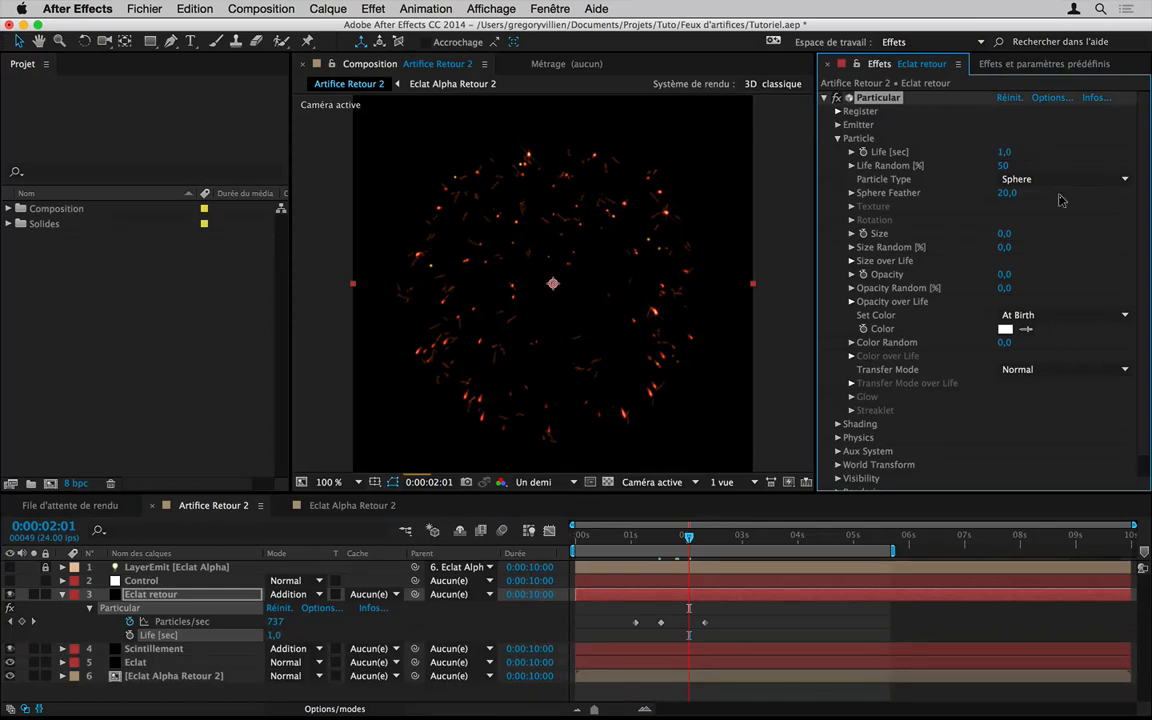
key(Return)
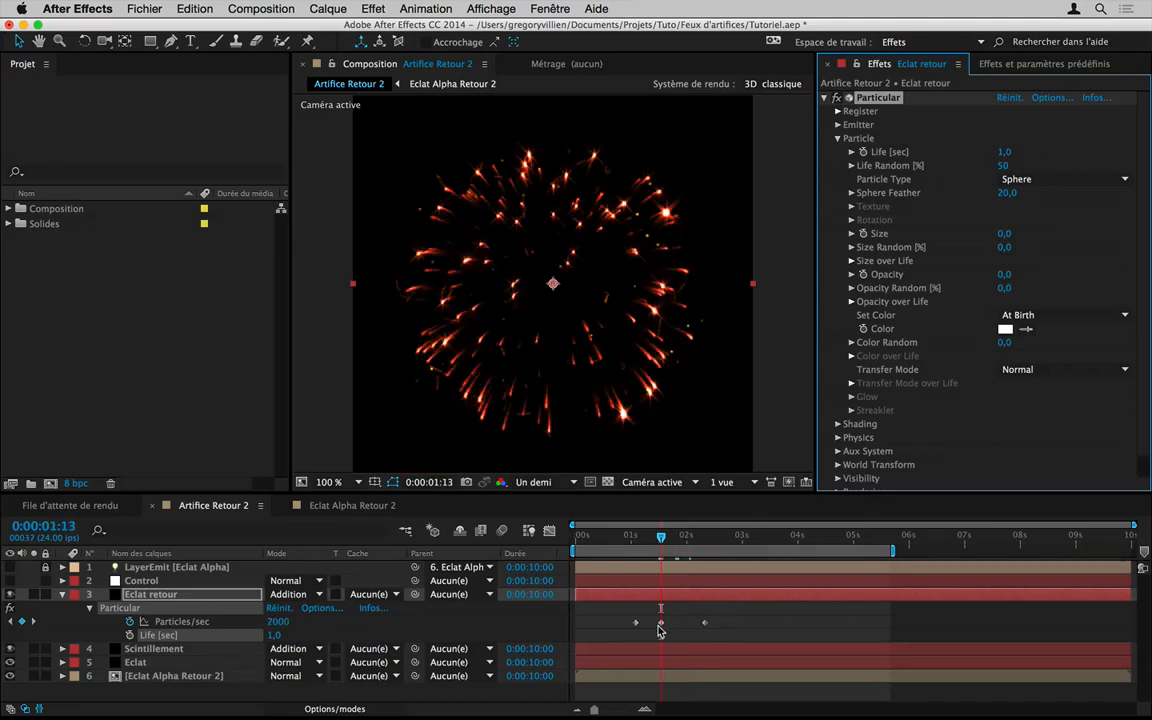
Step: Move Eclat retour's second Particles/sec keyframe to 0:00:01:03 and its last one to 0:00:01:15
mouse_move(660, 623)
mouse_down()
mouse_move(640, 625)
mouse_move(676, 623)
mouse_move(665, 623)
mouse_up()
drag(1133, 524, 663, 524)
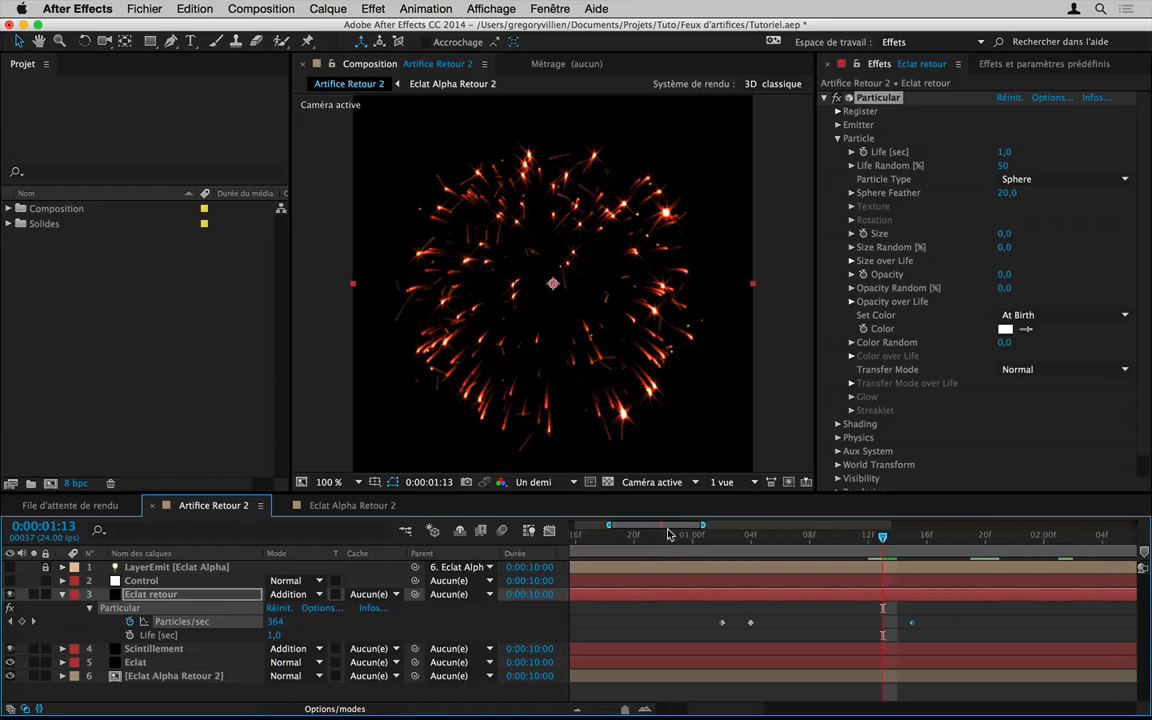
click(722, 540)
mouse_move(751, 623)
mouse_down()
mouse_move(726, 624)
mouse_move(741, 627)
mouse_up()
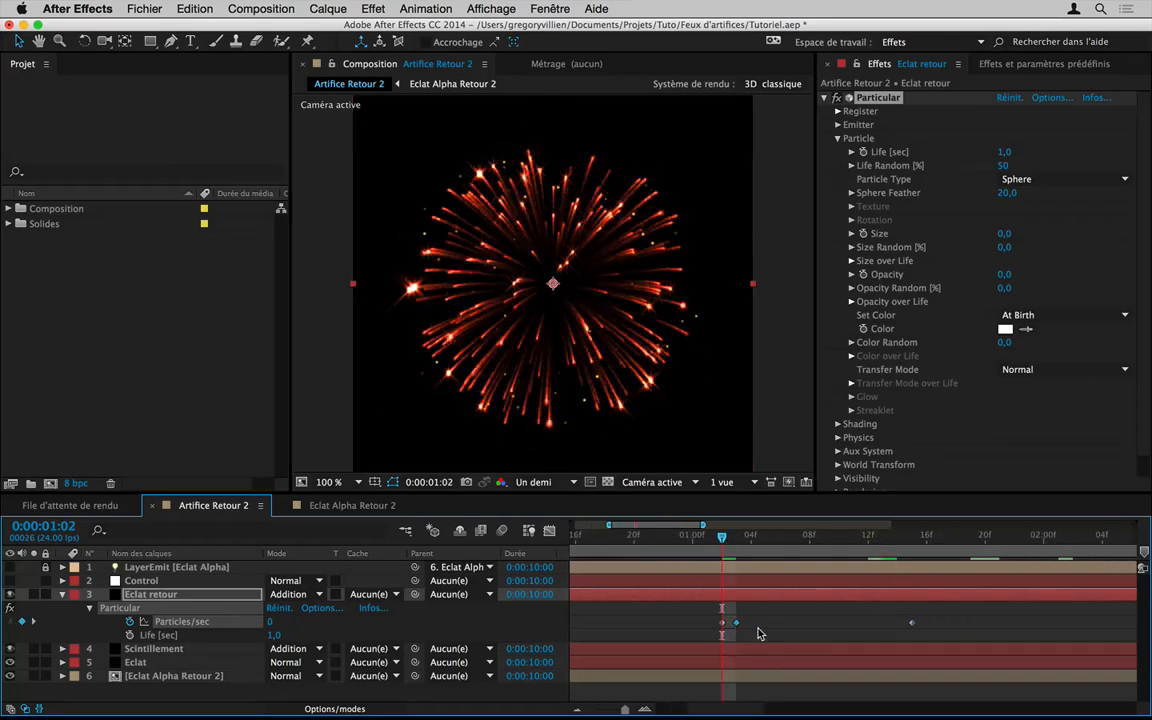
Step: Set the Particles/sec keyframe at 0:00:01:03 to 50000 and preview the burst at 0:00:01:13
key(Page_Down)
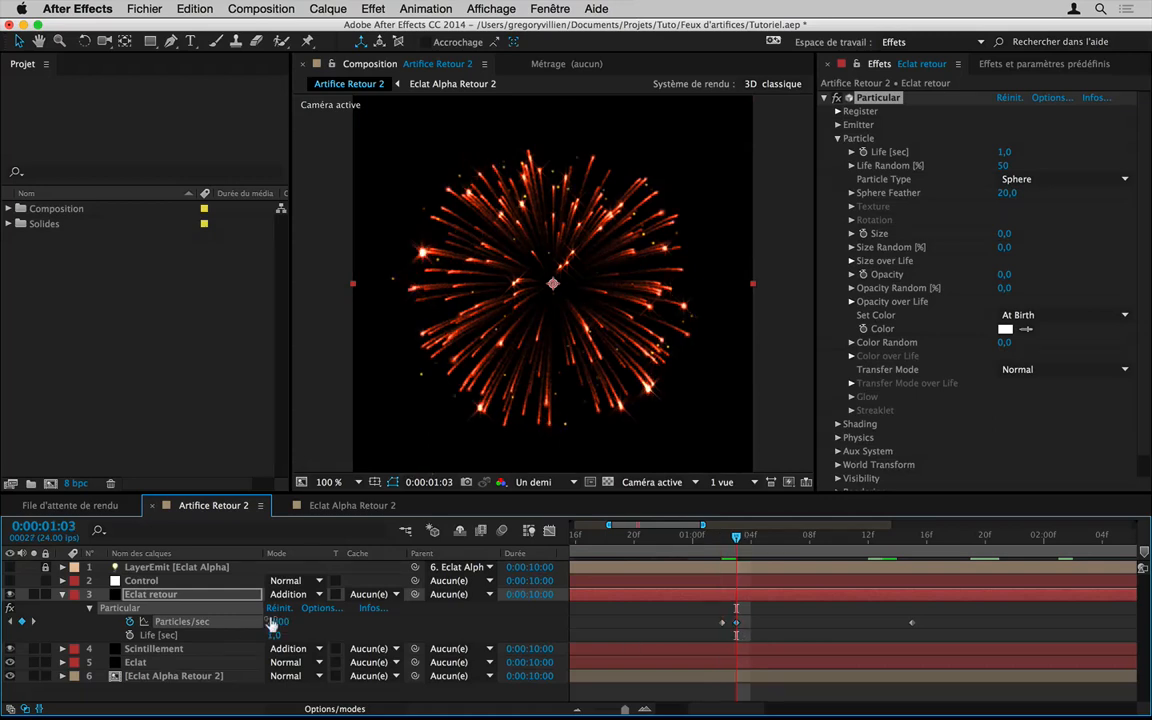
click(271, 622)
text(50000)
key(Return)
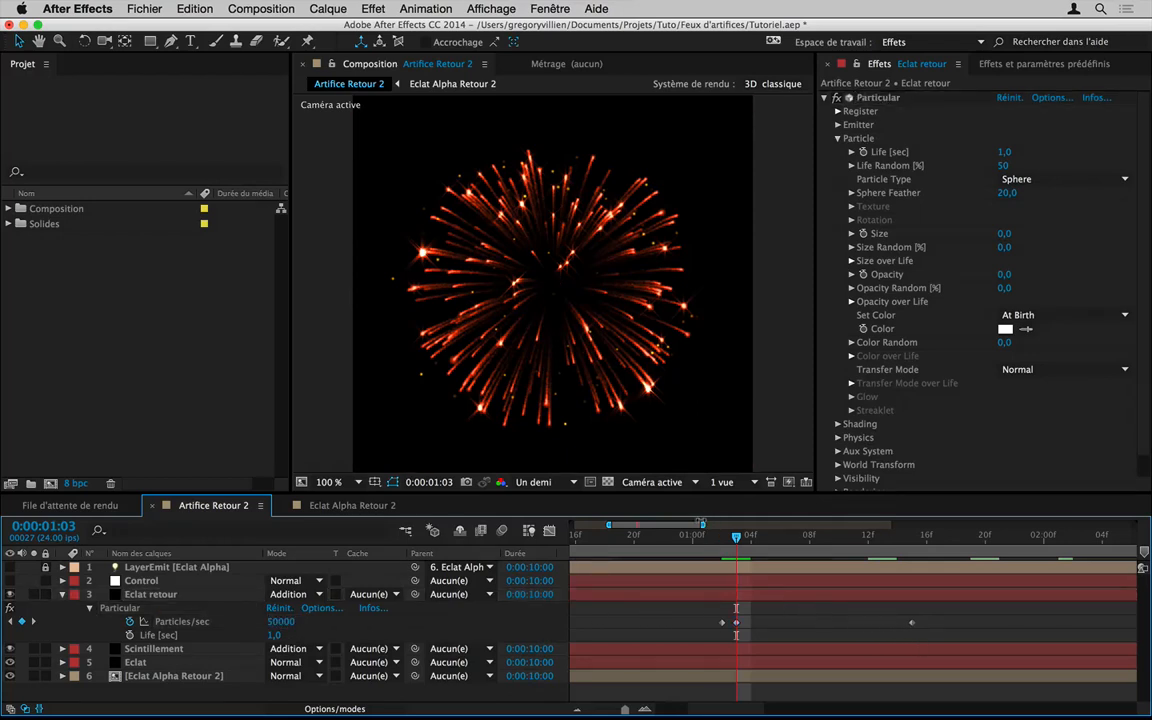
drag(704, 524, 865, 524)
click(681, 545)
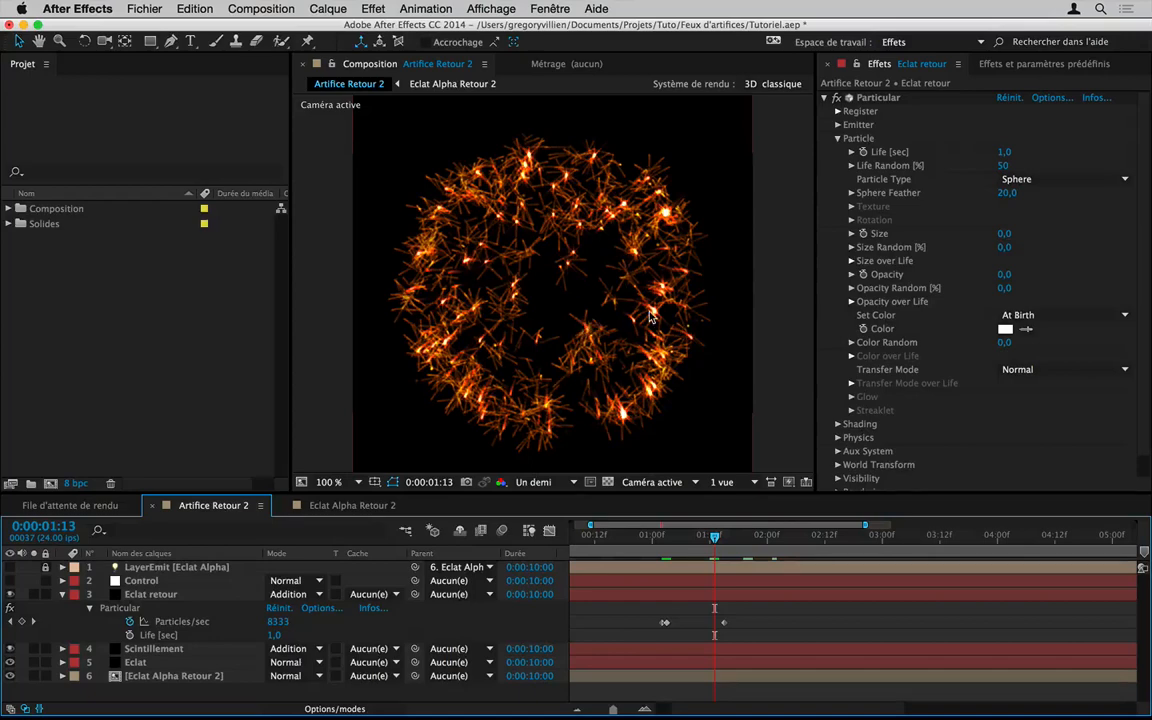
Step: Set the main Particle Size to 6 and redraw the Size over Life curve with a lower level after its initial peak
click(1005, 234)
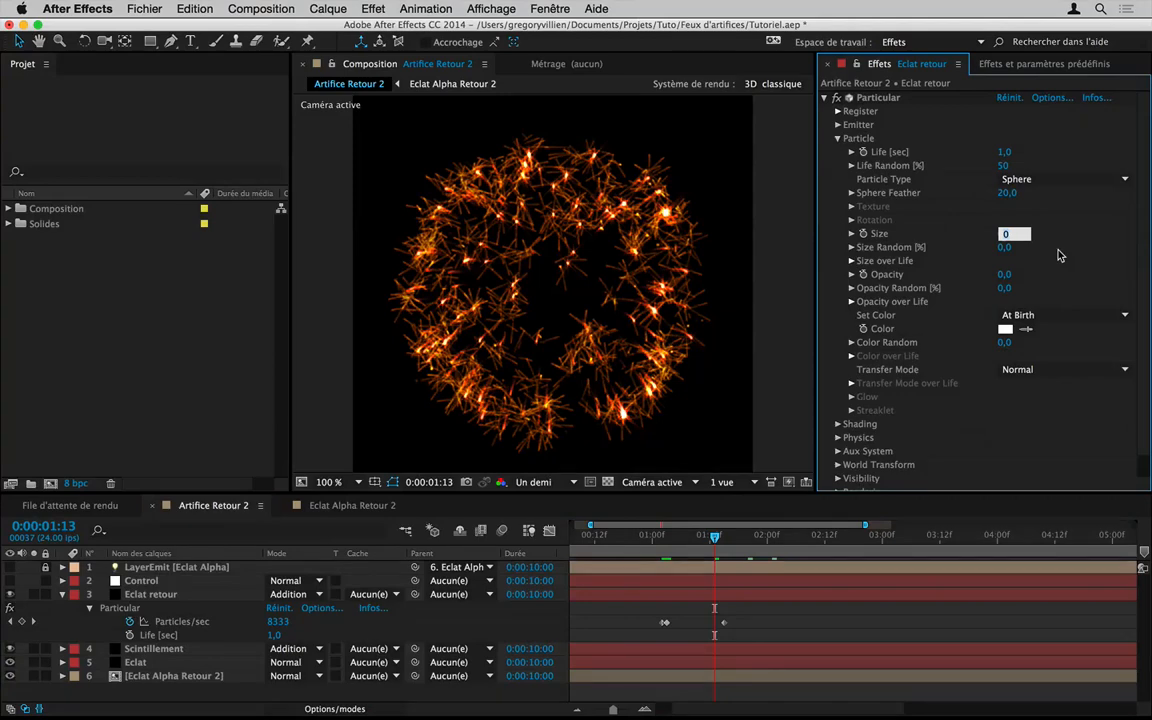
key(Return)
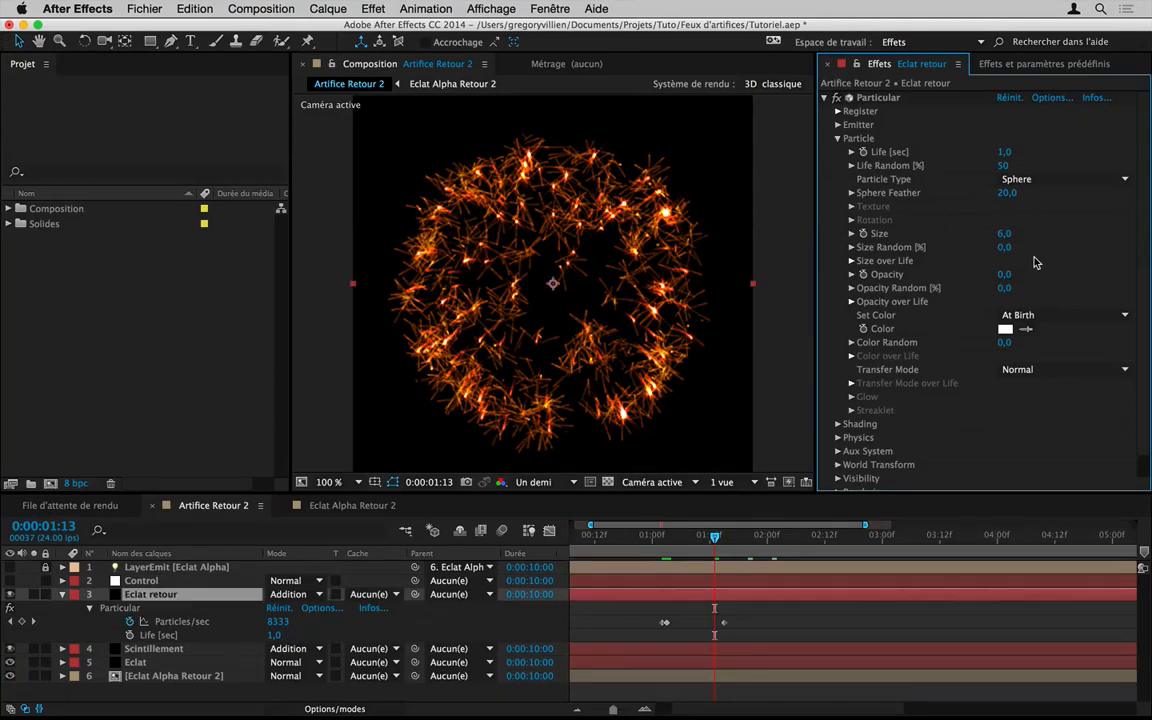
click(851, 261)
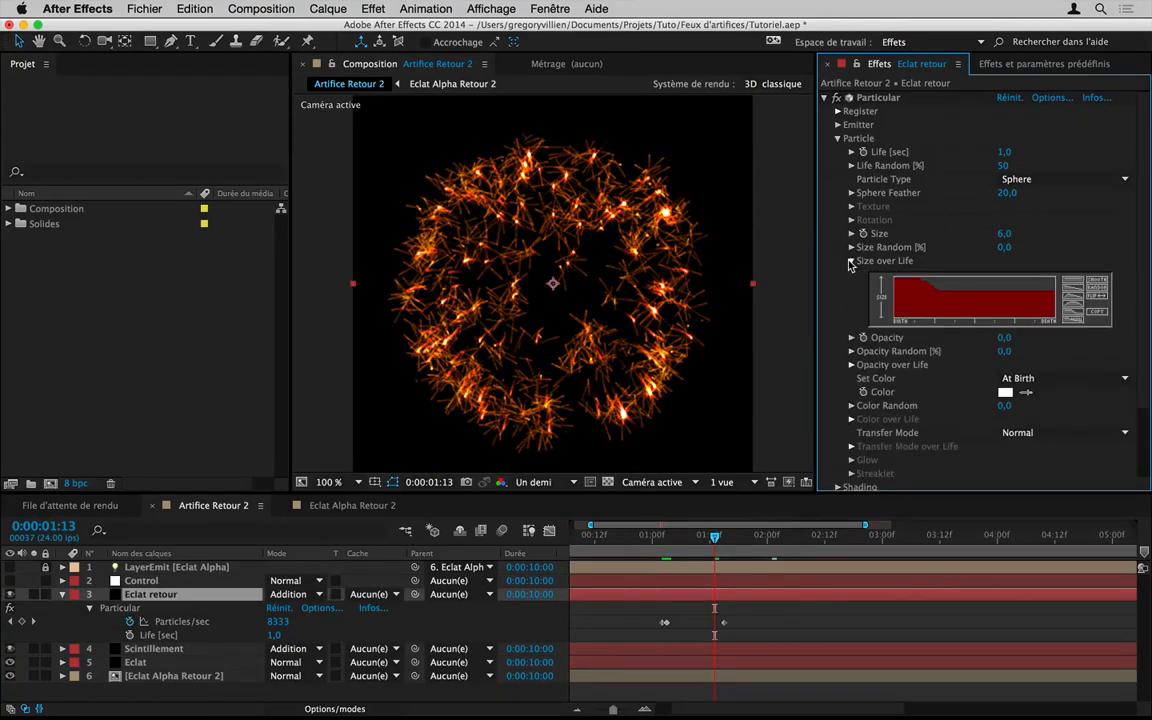
click(928, 286)
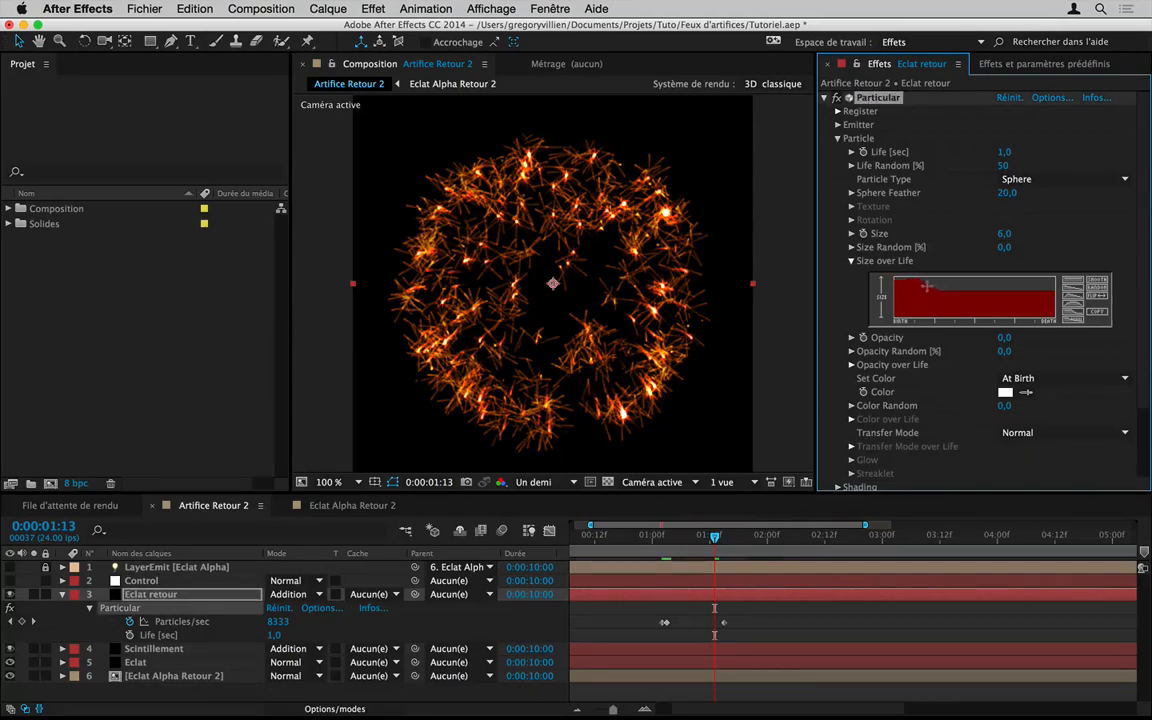
drag(938, 295, 1068, 299)
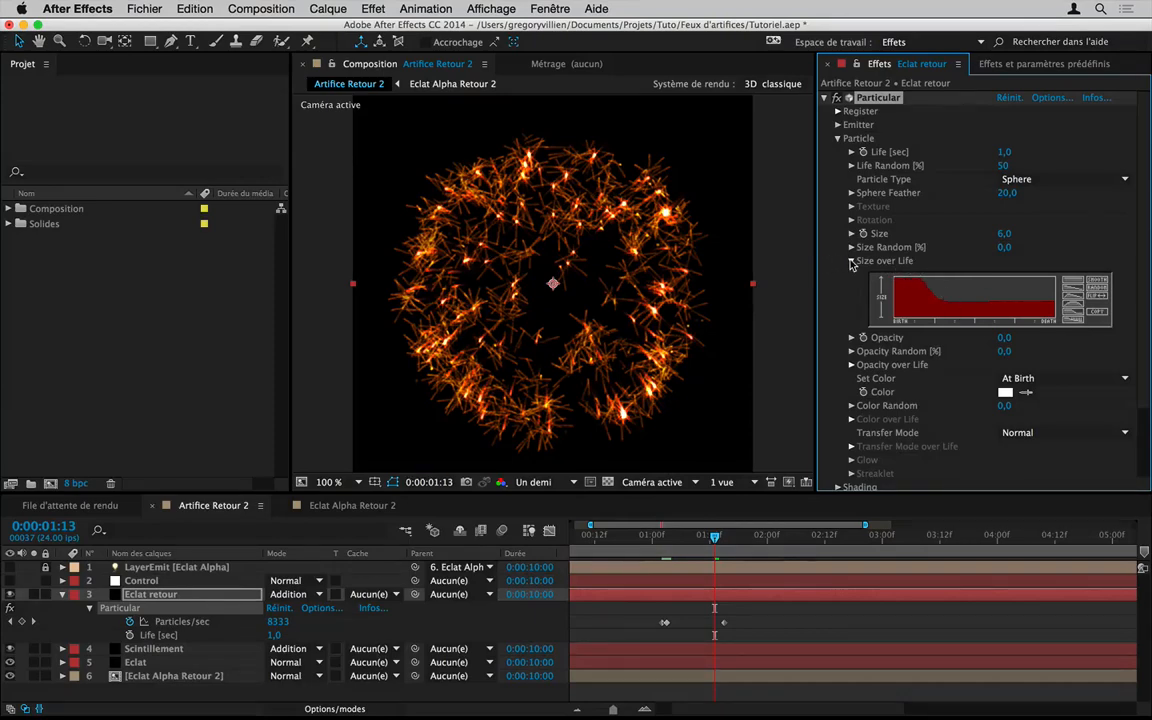
click(852, 261)
click(853, 261)
click(852, 261)
Step: Set the main Particle Opacity to 100 and check the Opacity over Life curve
click(1004, 274)
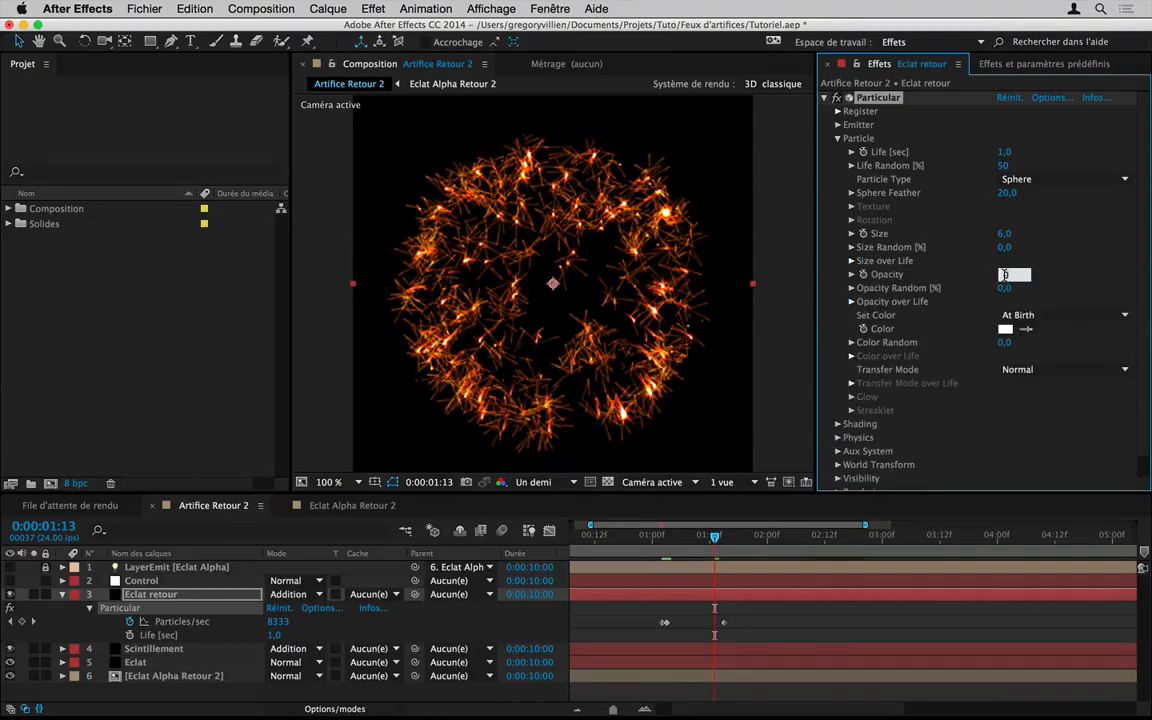
text(100)
key(Return)
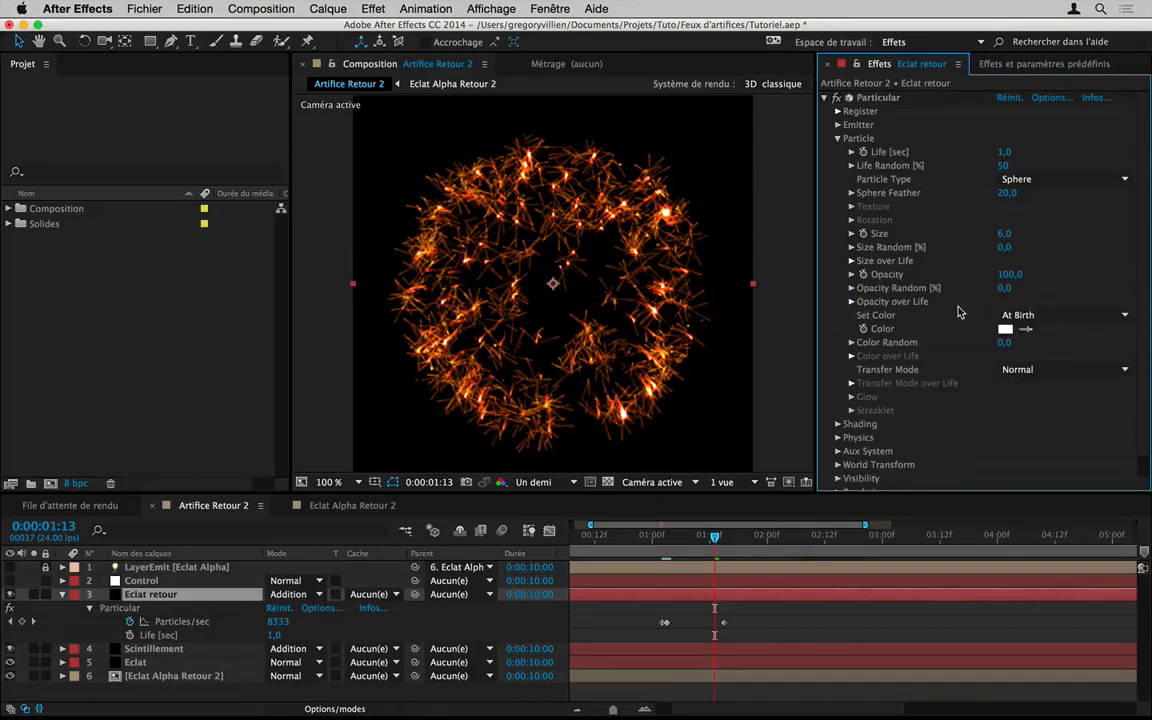
click(852, 301)
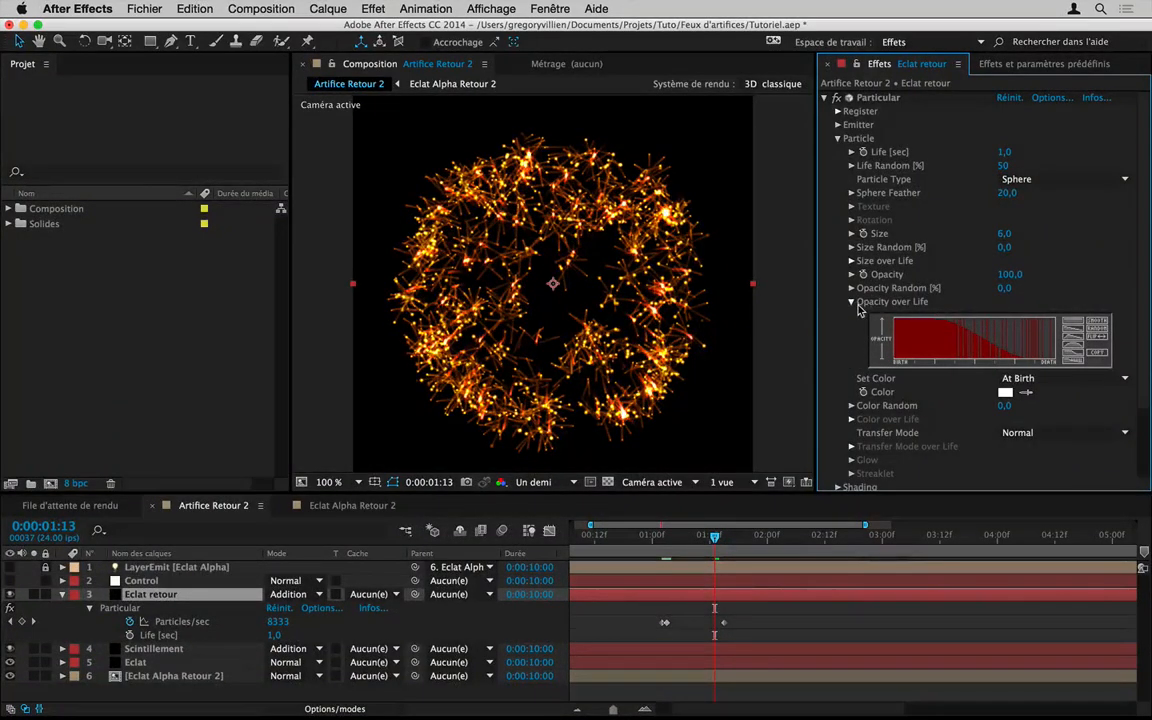
click(851, 302)
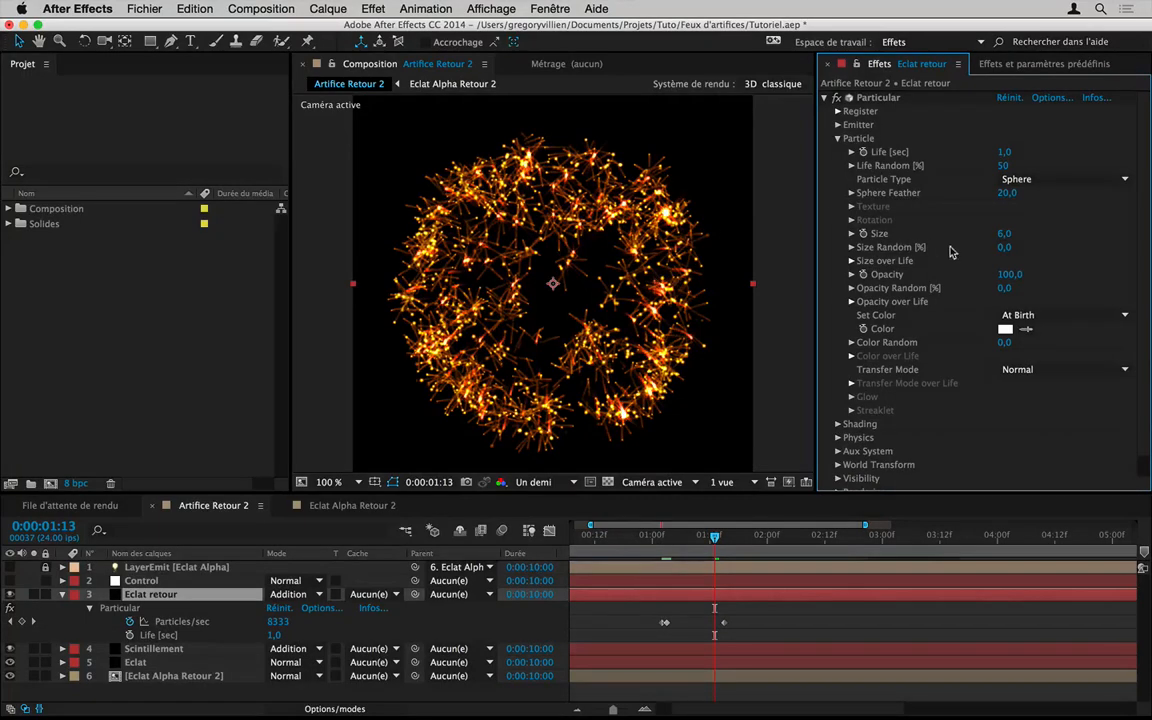
Step: Reduce the main Particle Size of Eclat retour to 4,5
click(1005, 233)
key(Return)
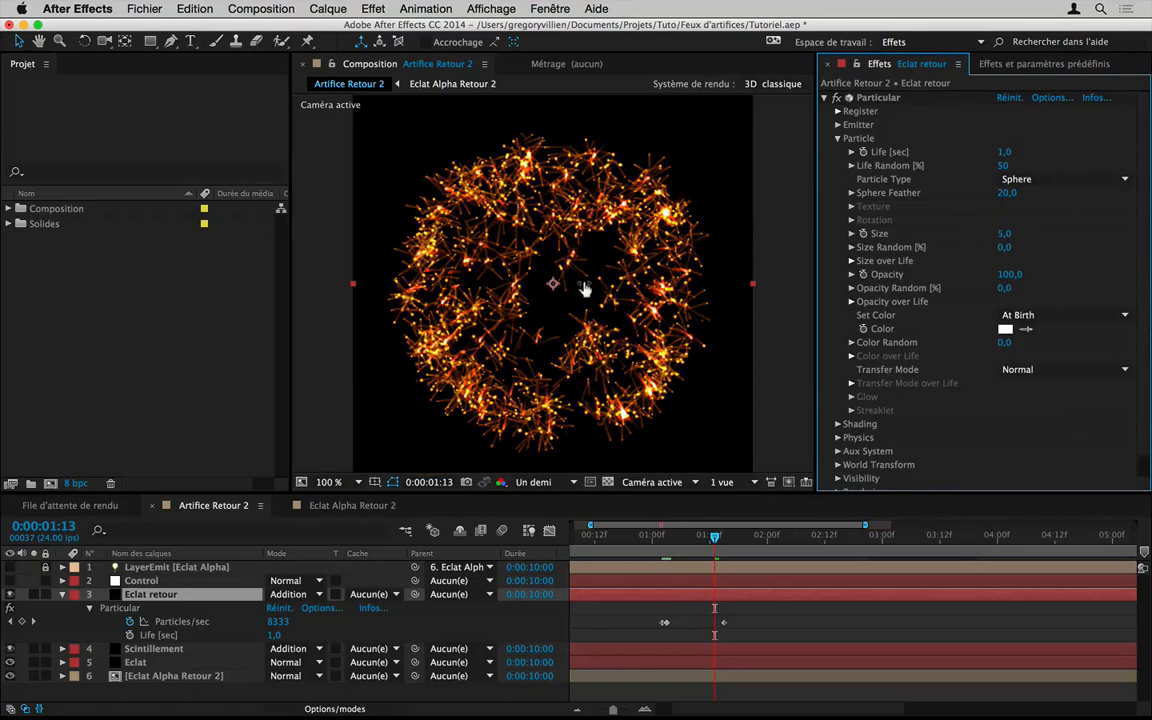
click(1015, 234)
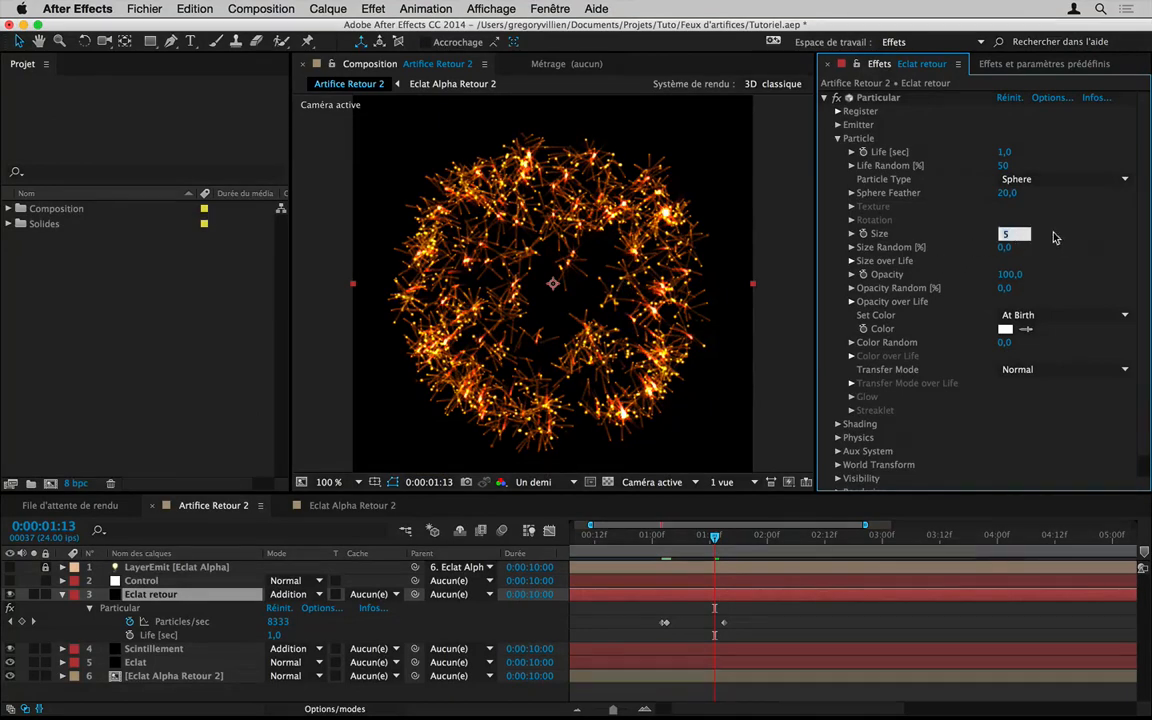
text(4,)
key(Return)
Step: Start the work area at 0:00:01:00 and preview the burst at 0:00:02:10
click(659, 537)
drag(654, 538, 651, 539)
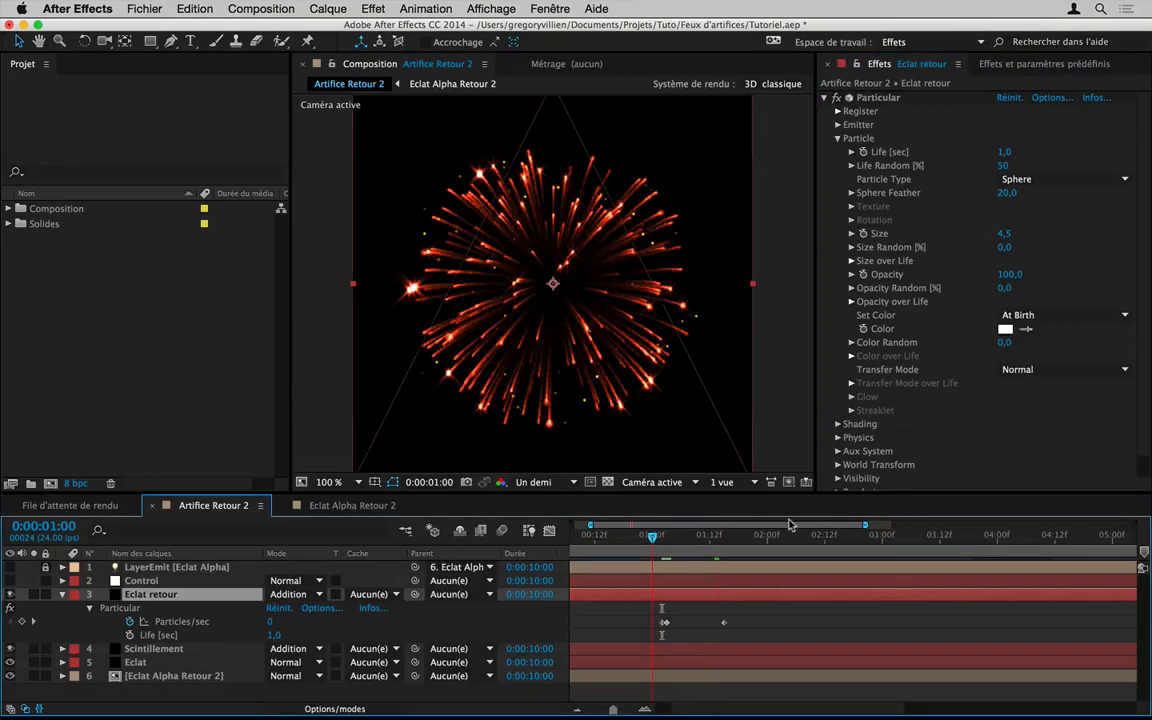
key(b)
click(815, 537)
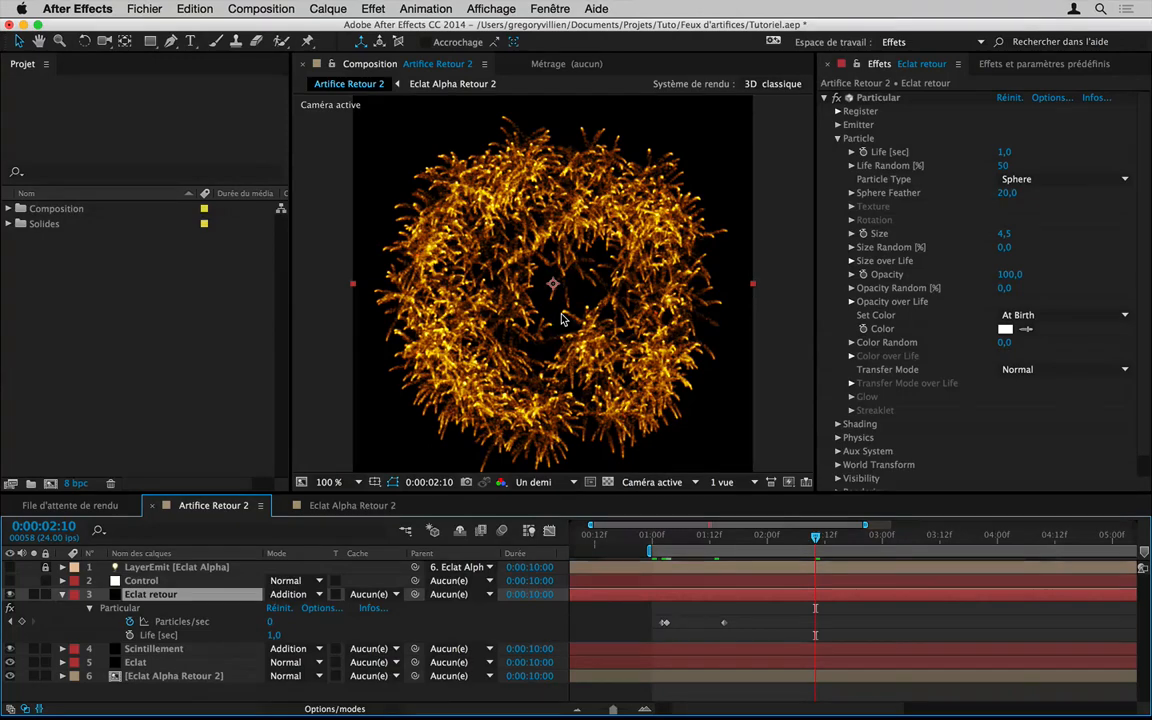
Step: Set the Particles/sec keyframe of Eclat retour at 0:00:01:03 to 25000
click(672, 541)
click(666, 538)
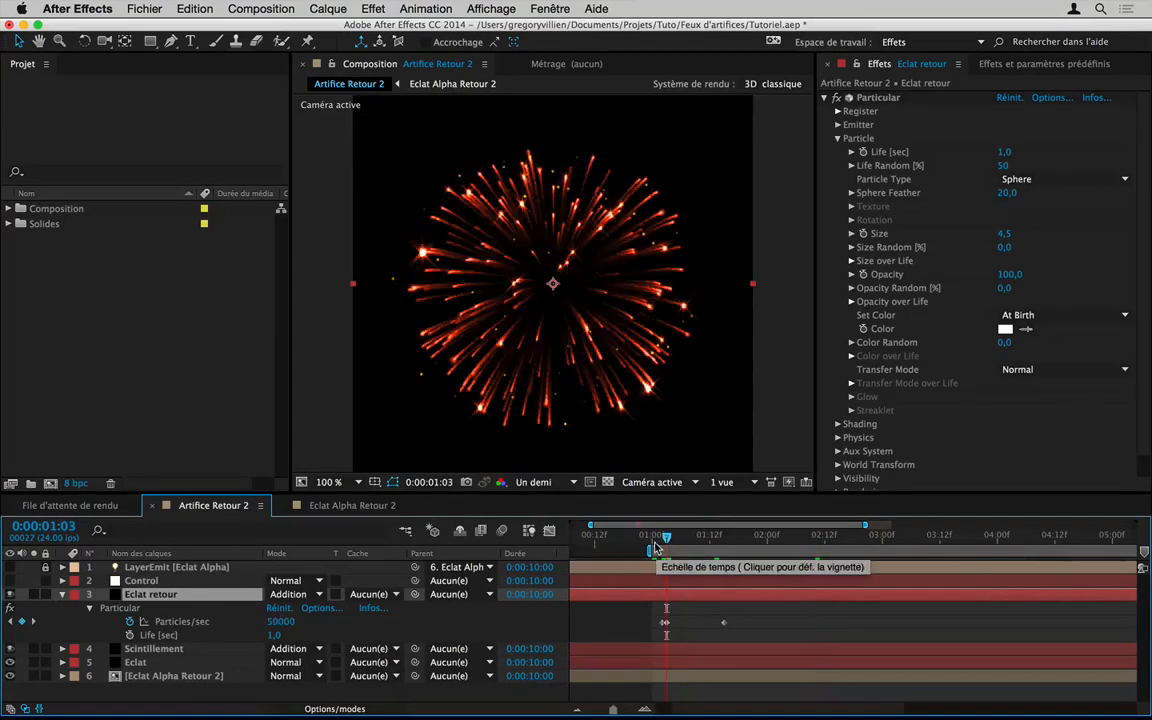
click(282, 622)
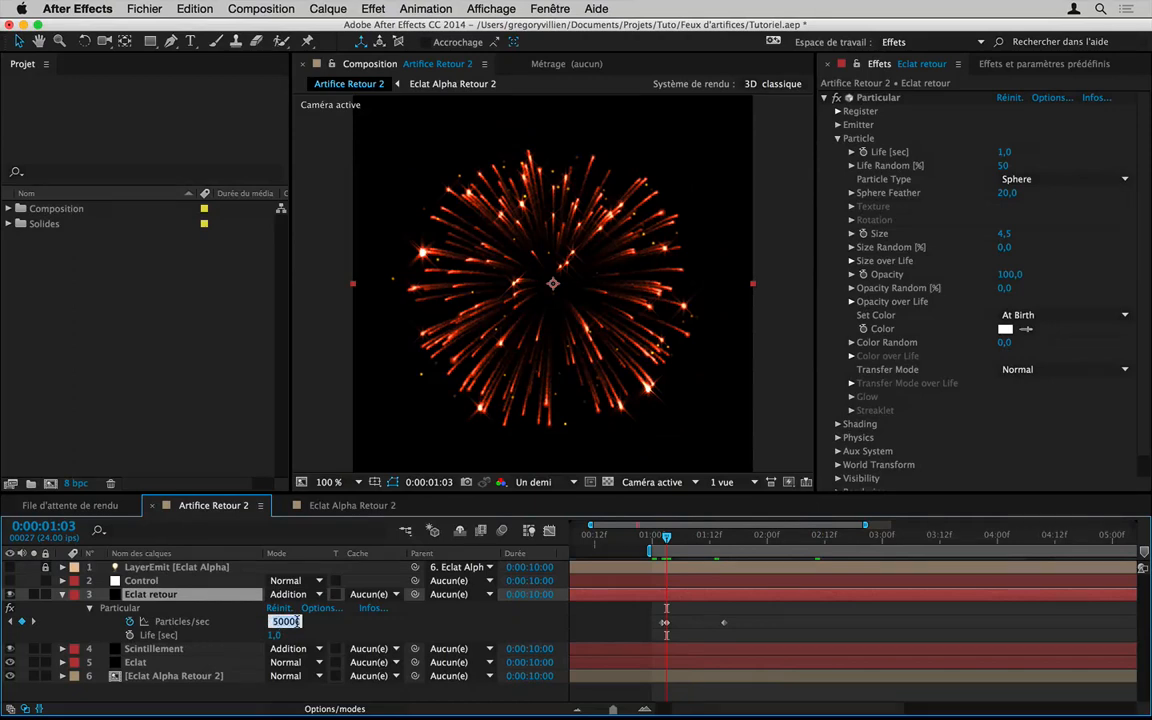
text(25000)
key(Return)
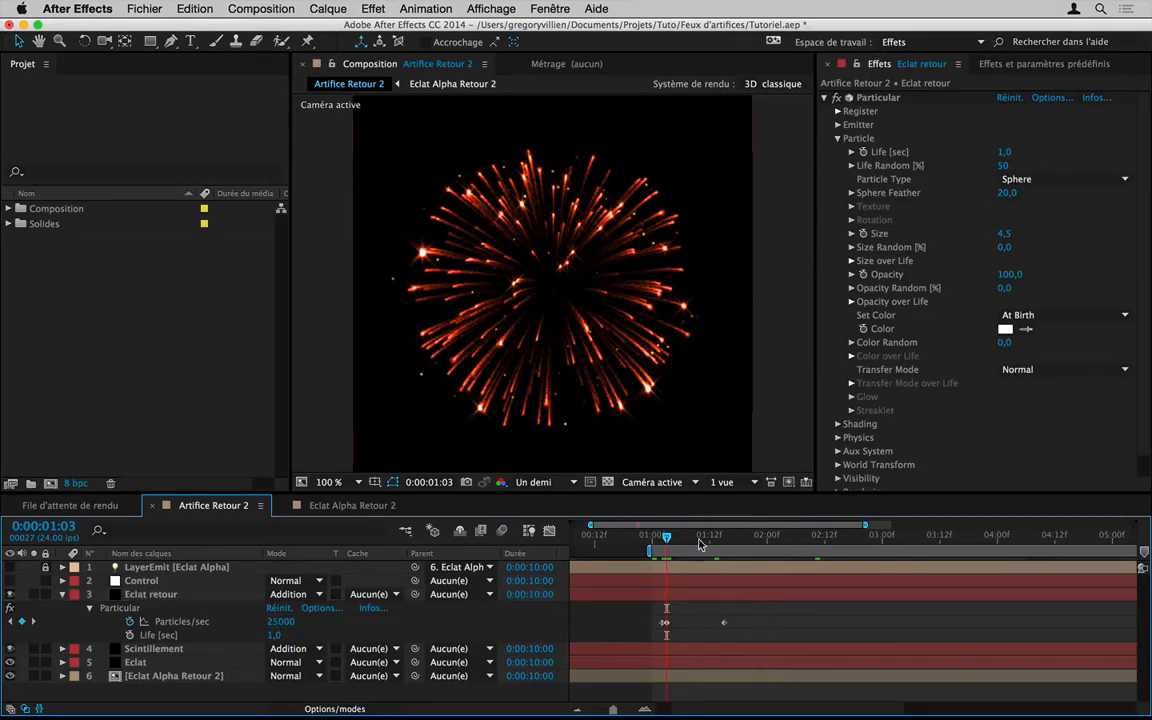
Step: End the work area at 0:00:02:12 and preview the burst
click(172, 8)
mouse_move(313, 328)
click(480, 333)
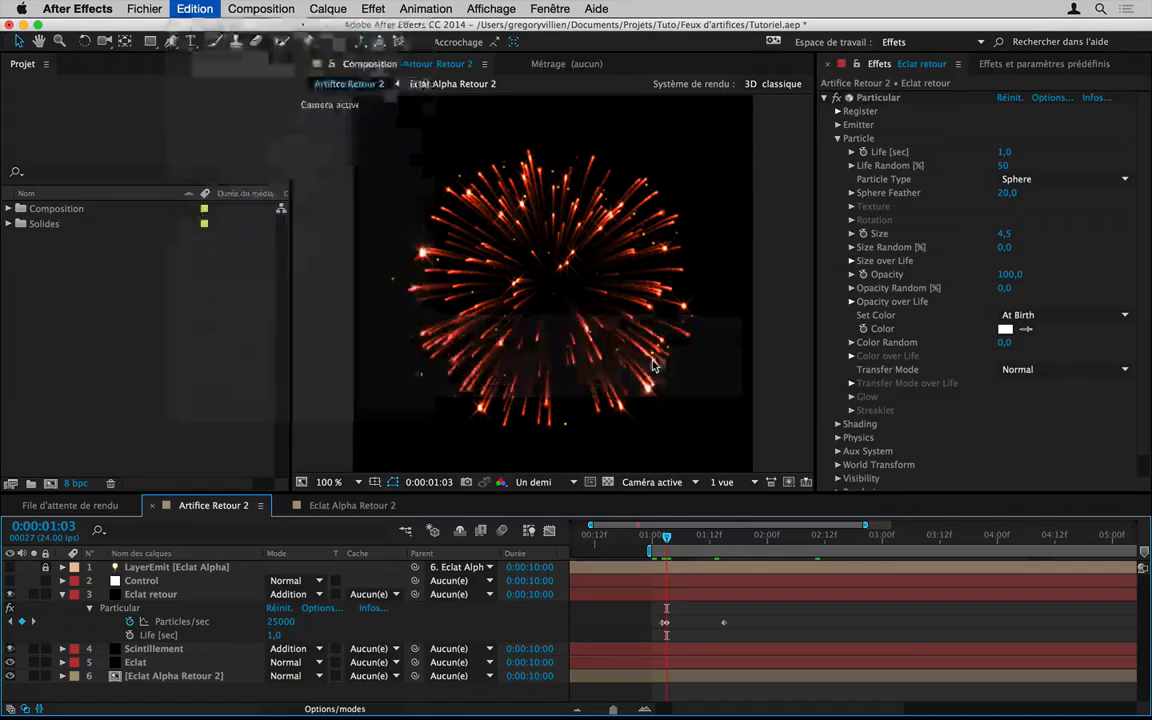
click(748, 544)
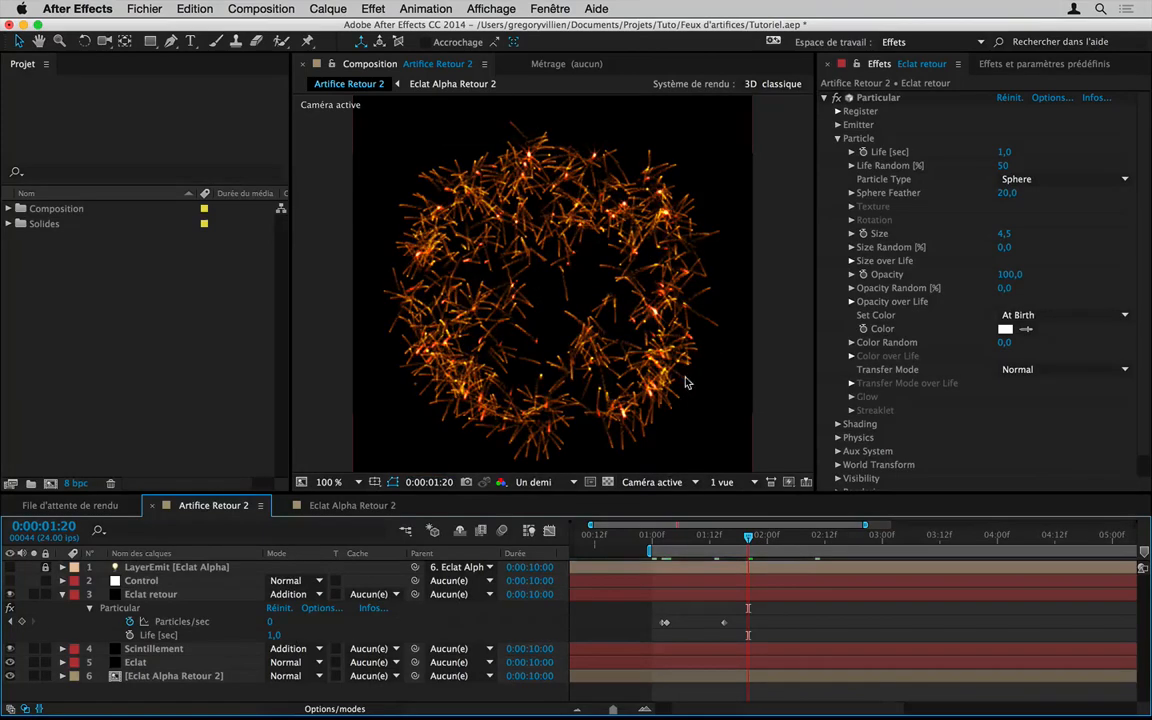
click(826, 544)
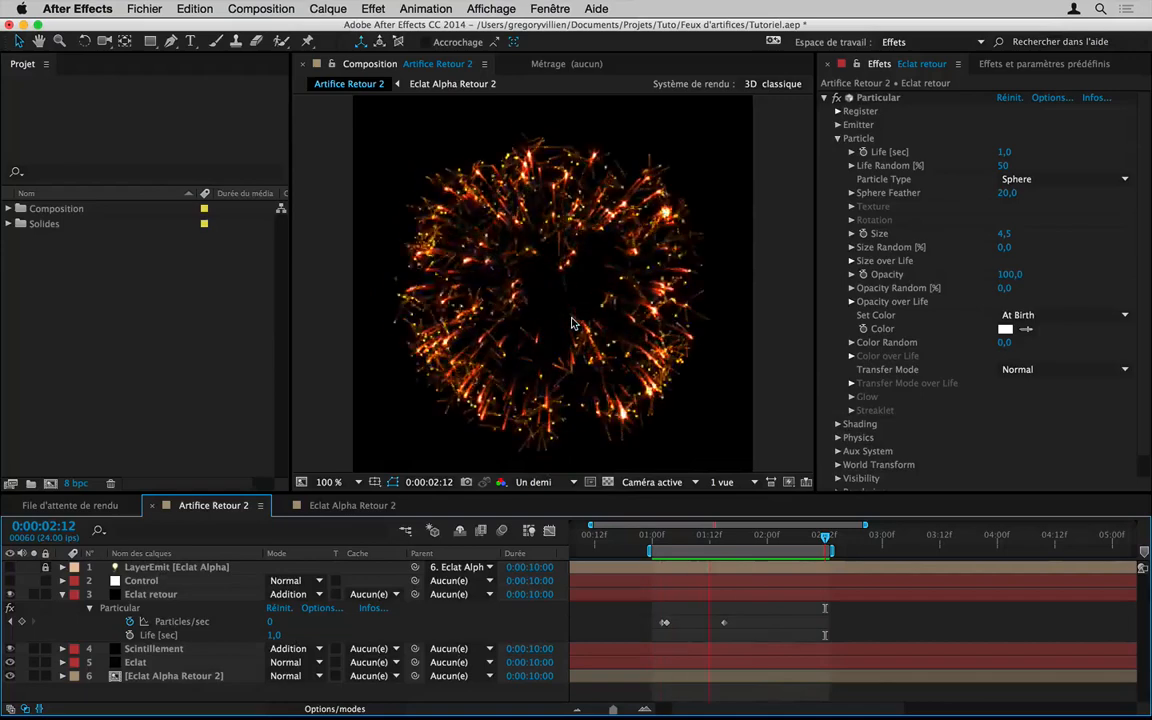
key(space)
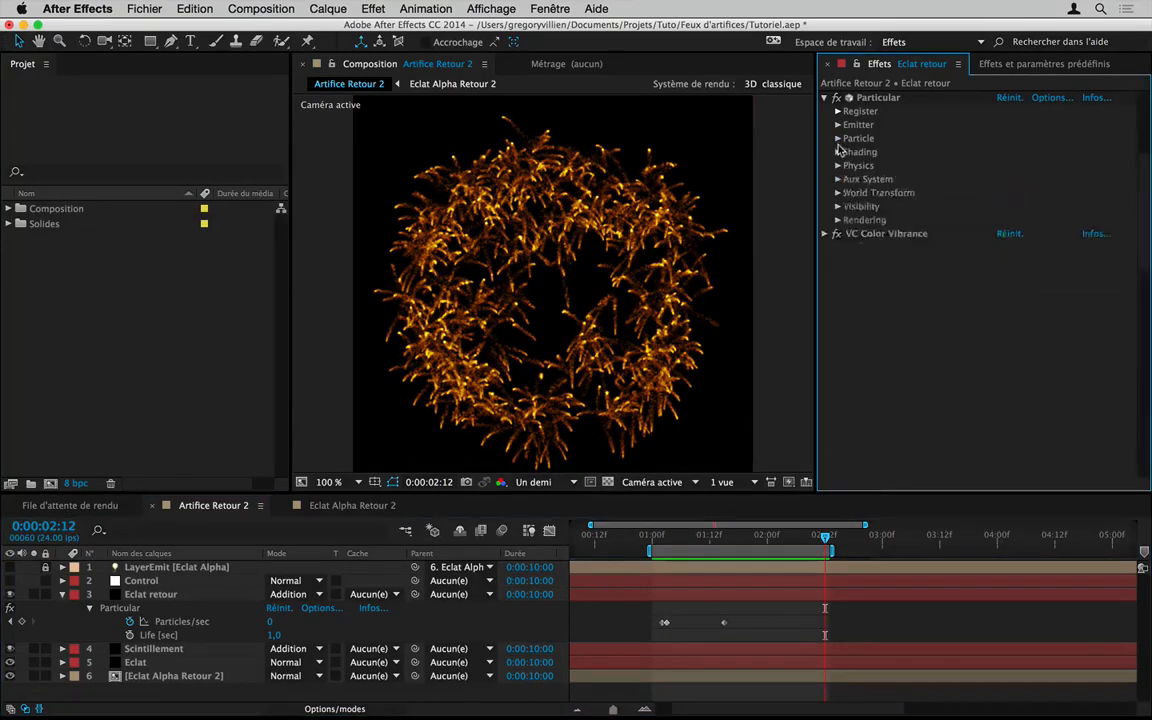
Step: Review the Aux System settings of Eclat retour and replay the burst
click(838, 138)
click(839, 179)
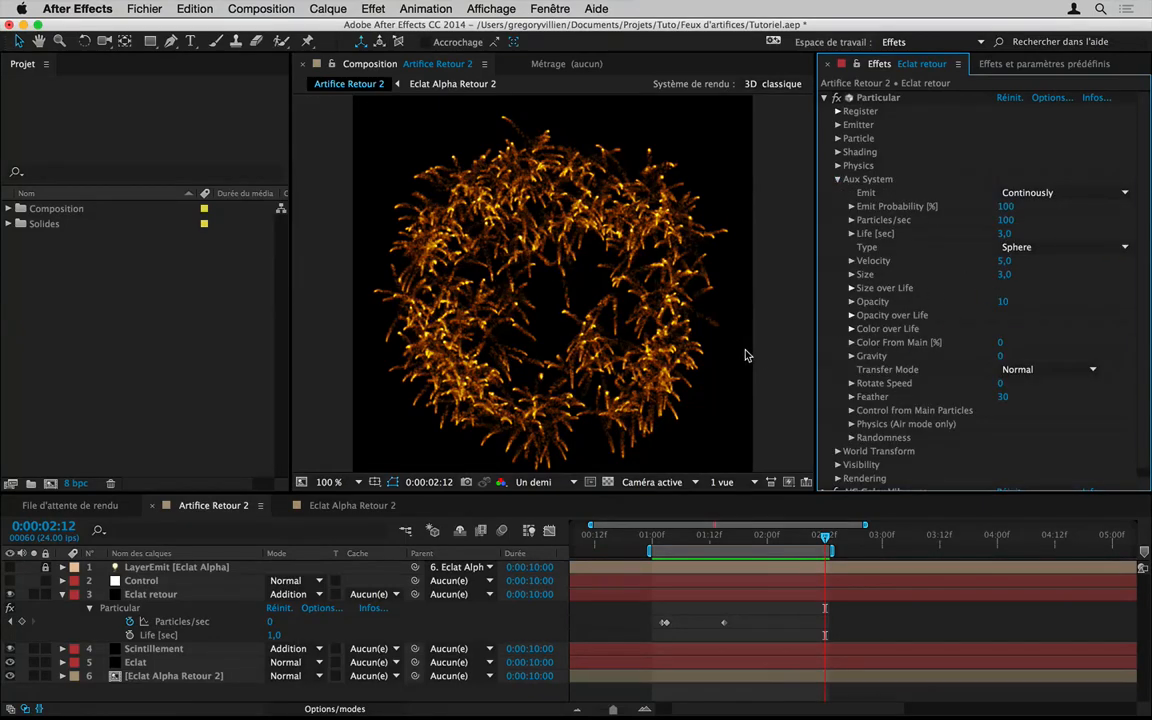
key(space)
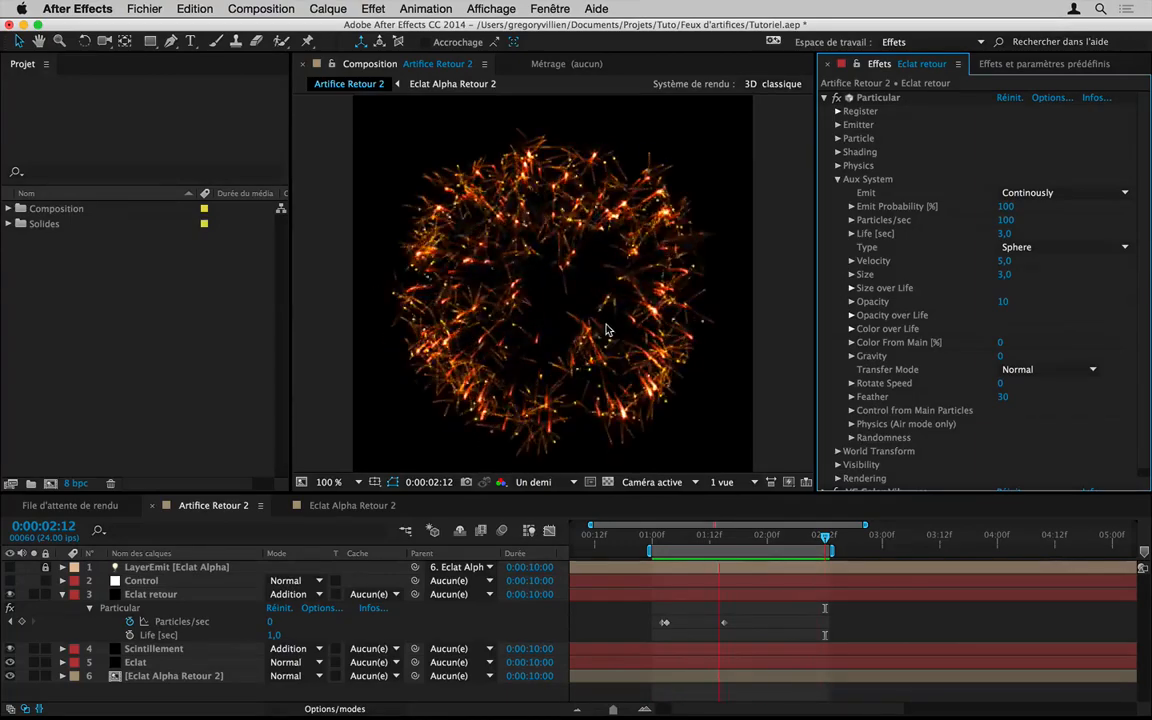
Step: Duplicate the Eclat retour layer and rename the copy Eclat retour scintillement
click(179, 596)
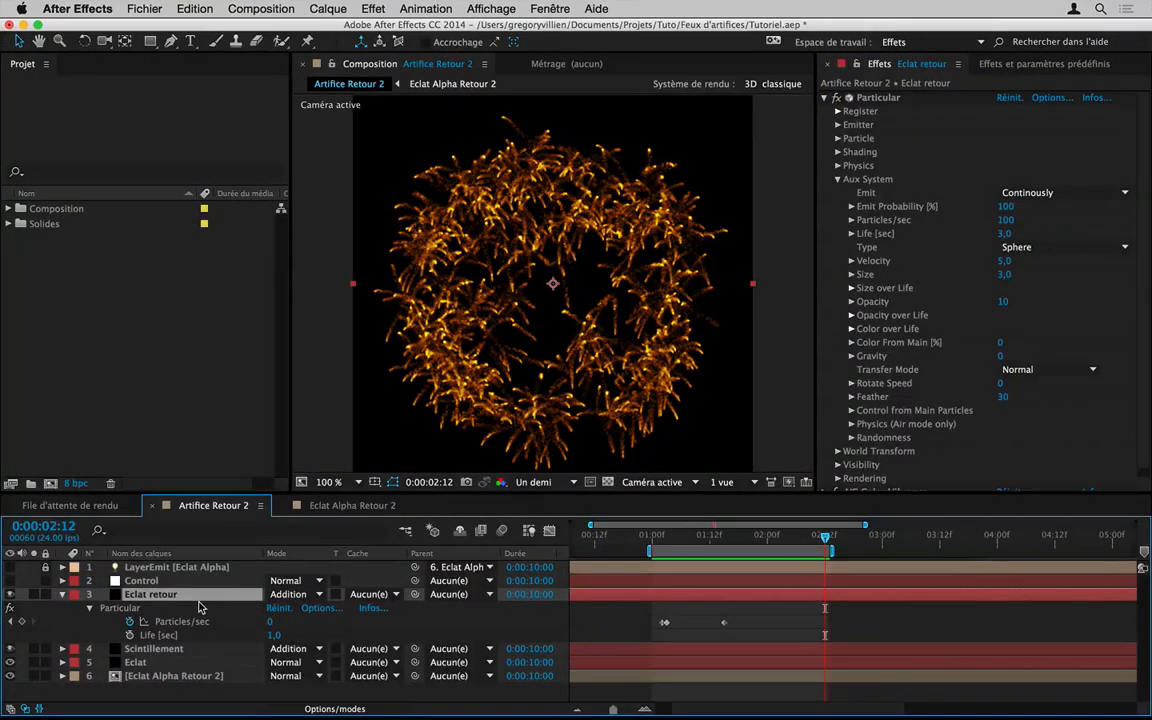
key(ctrl+d)
key(Return)
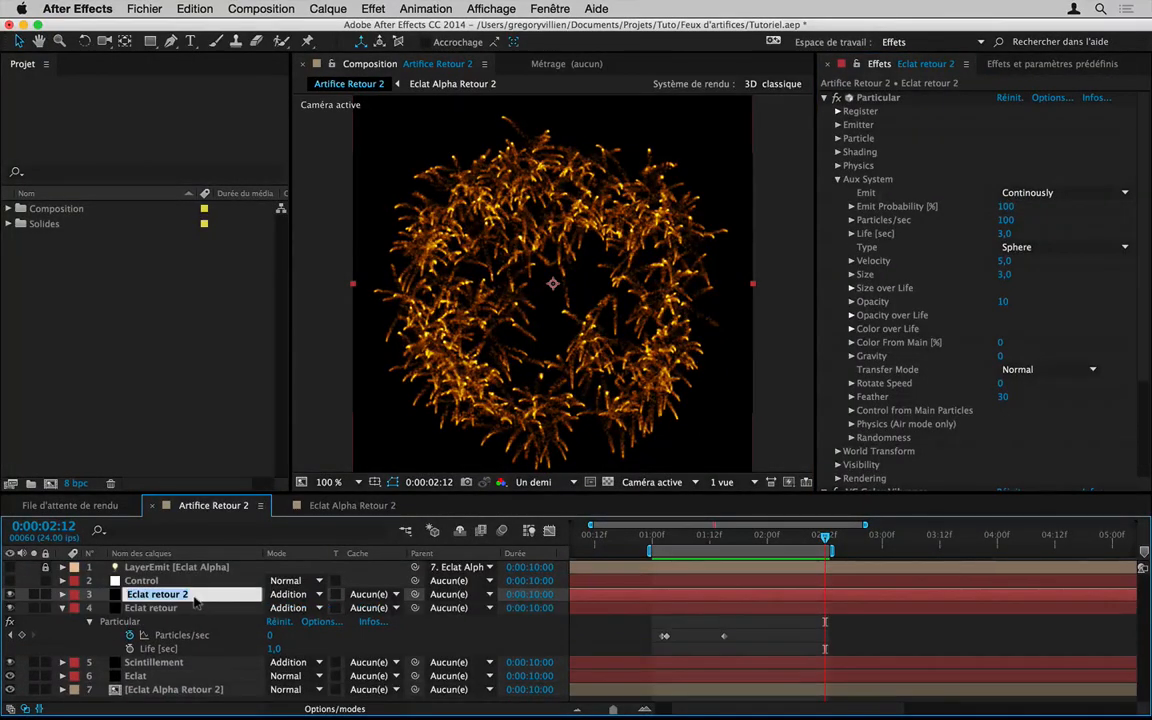
text(scintillement)
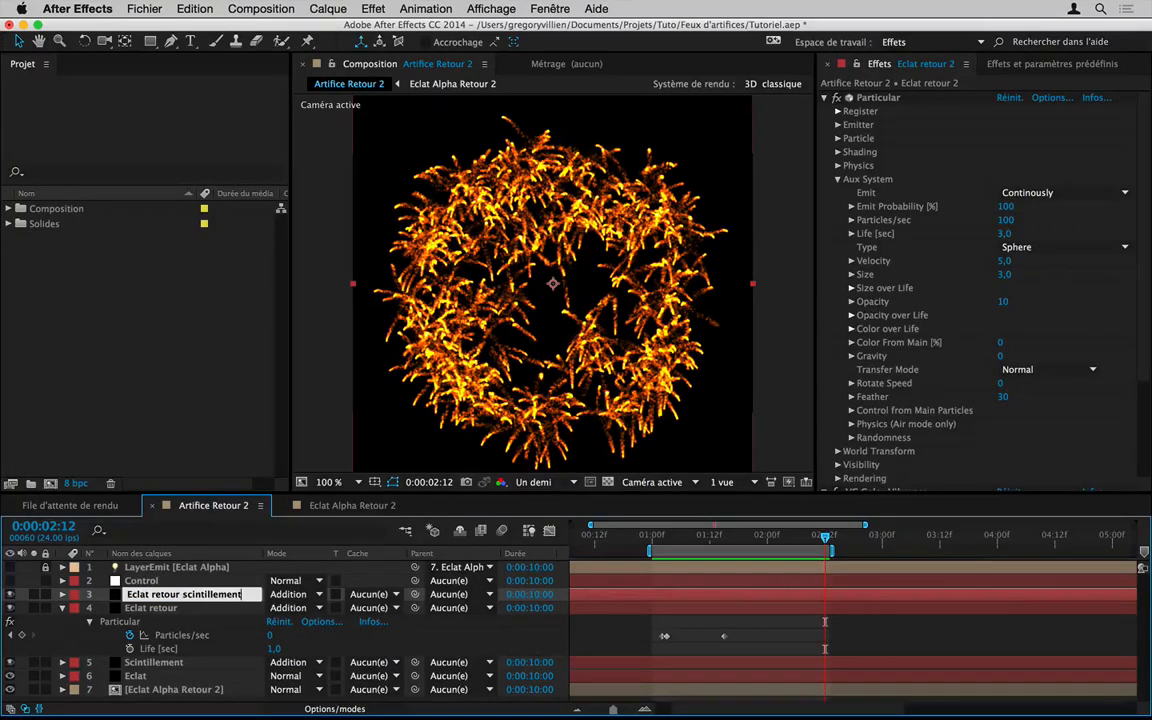
key(Return)
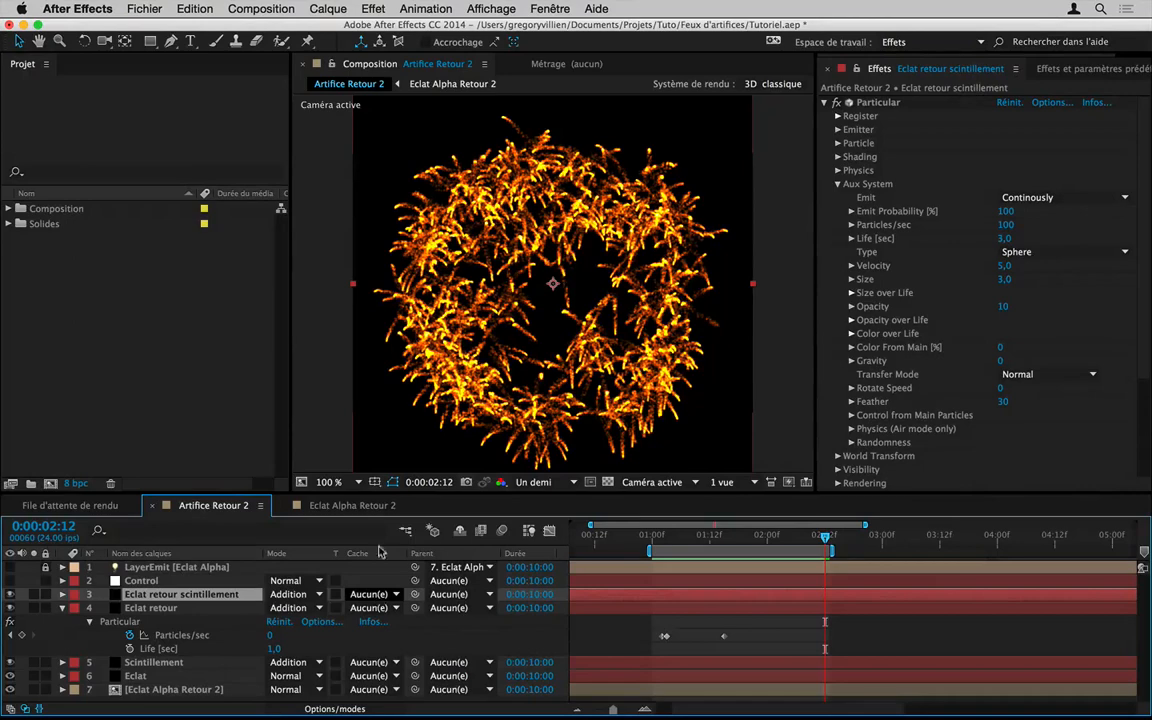
Step: Set the Aux System Emit option of Eclat retour scintillement to Off and preview the layer in solo
click(1020, 198)
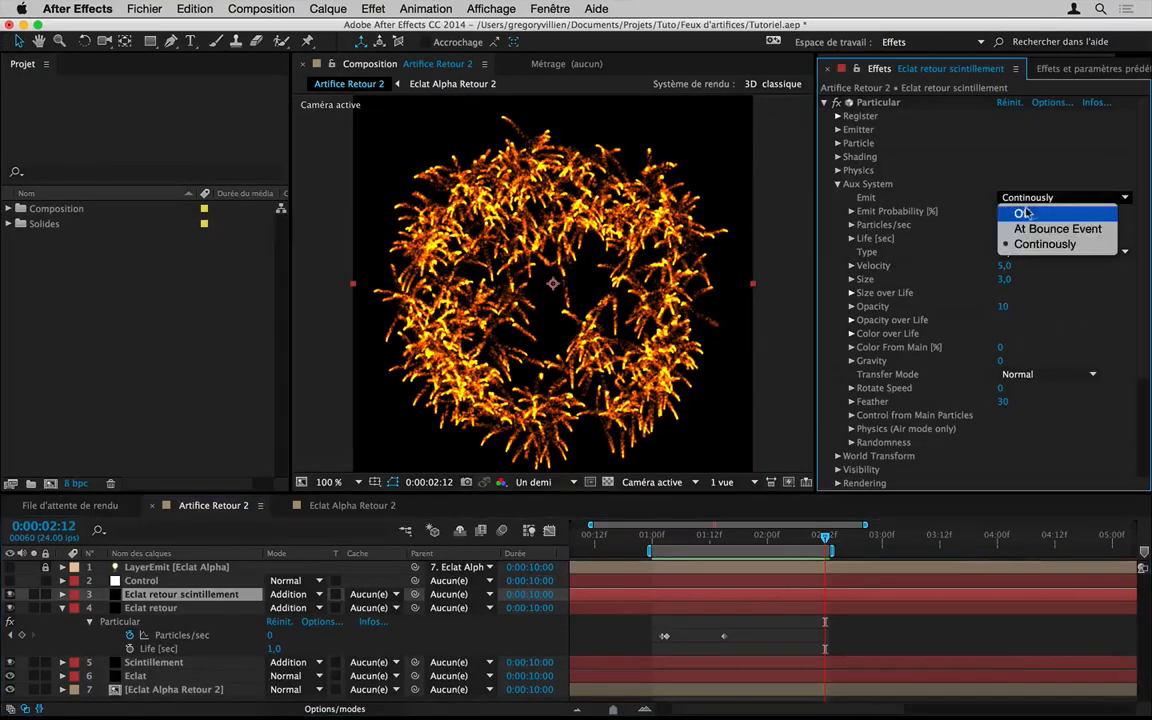
click(1023, 213)
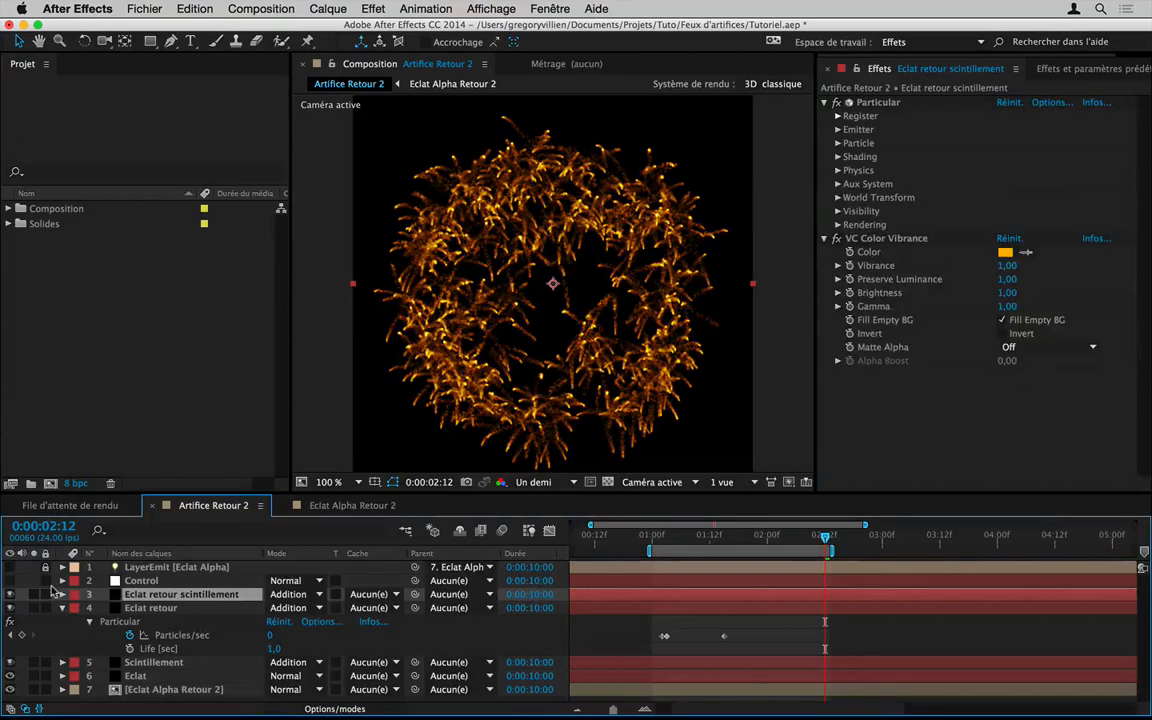
click(33, 594)
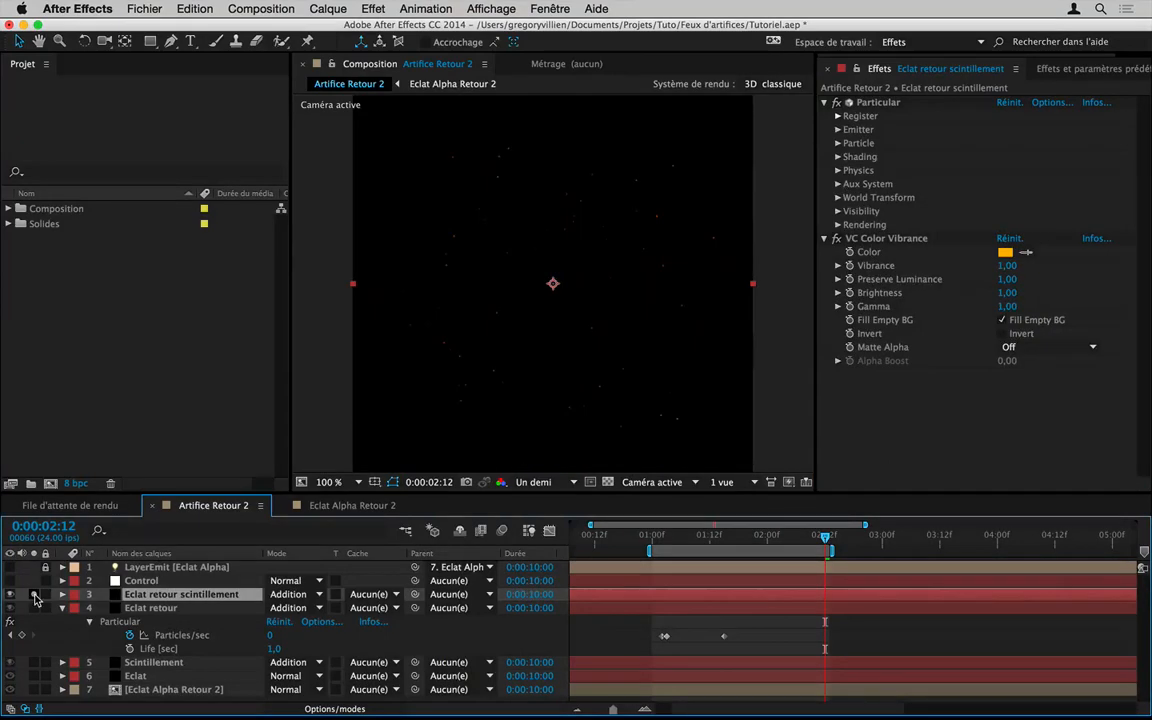
click(714, 535)
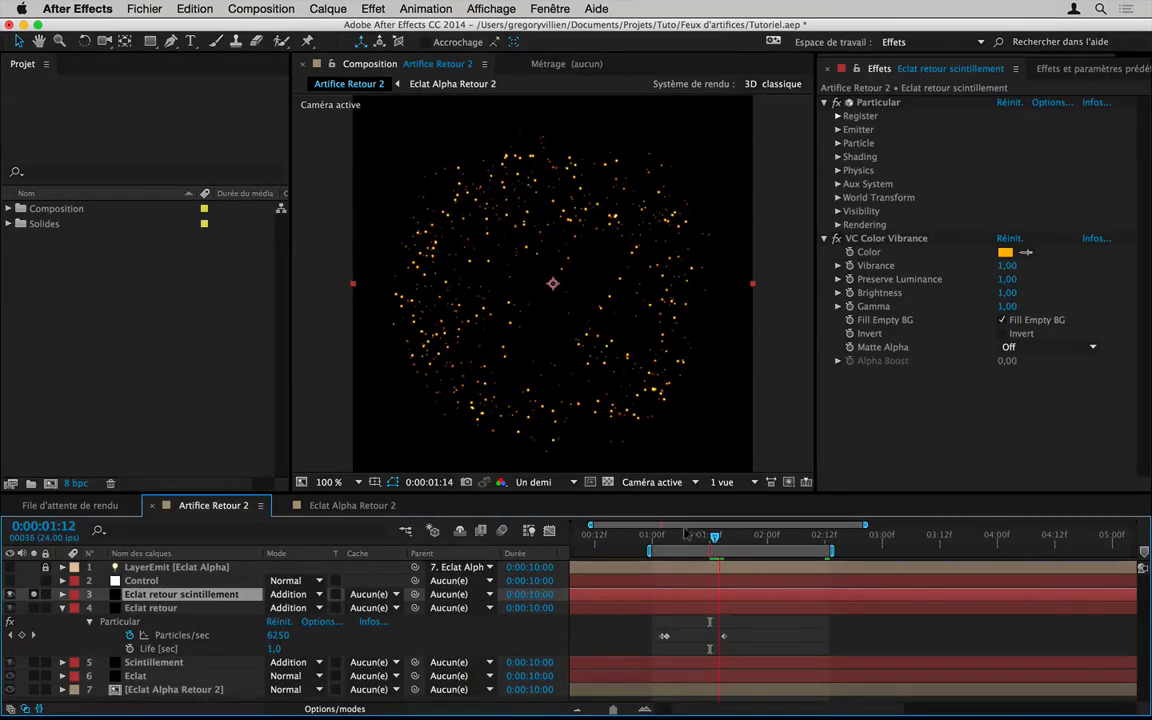
click(672, 543)
key(space)
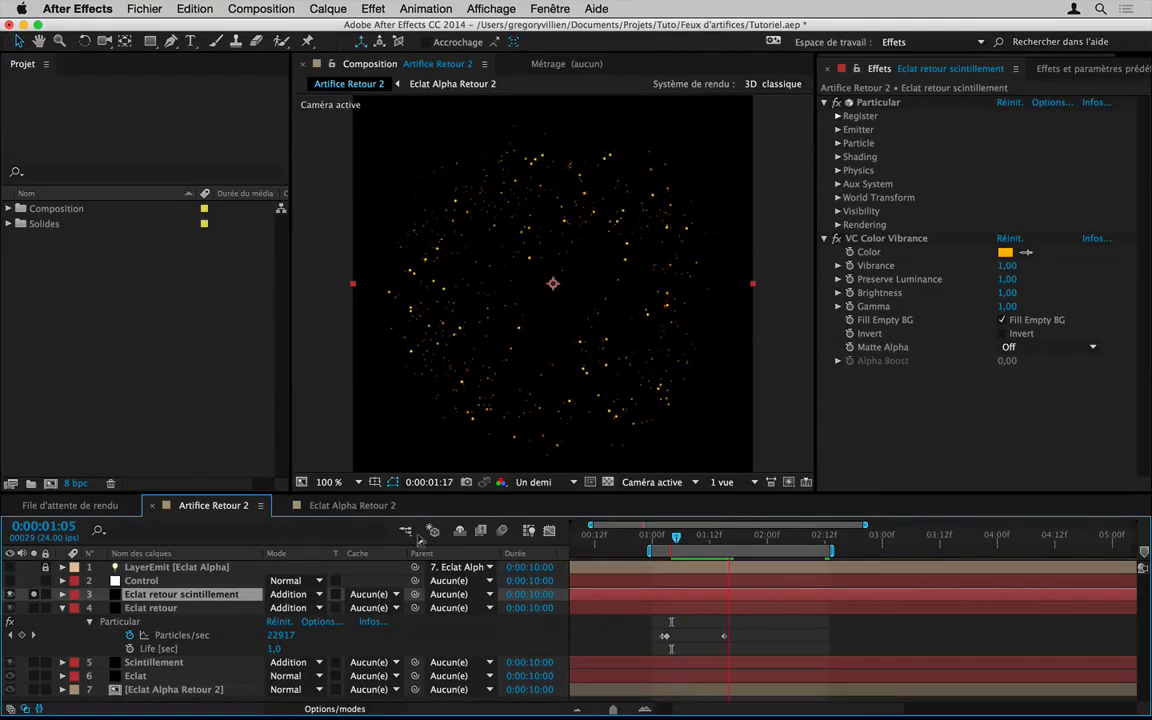
key(space)
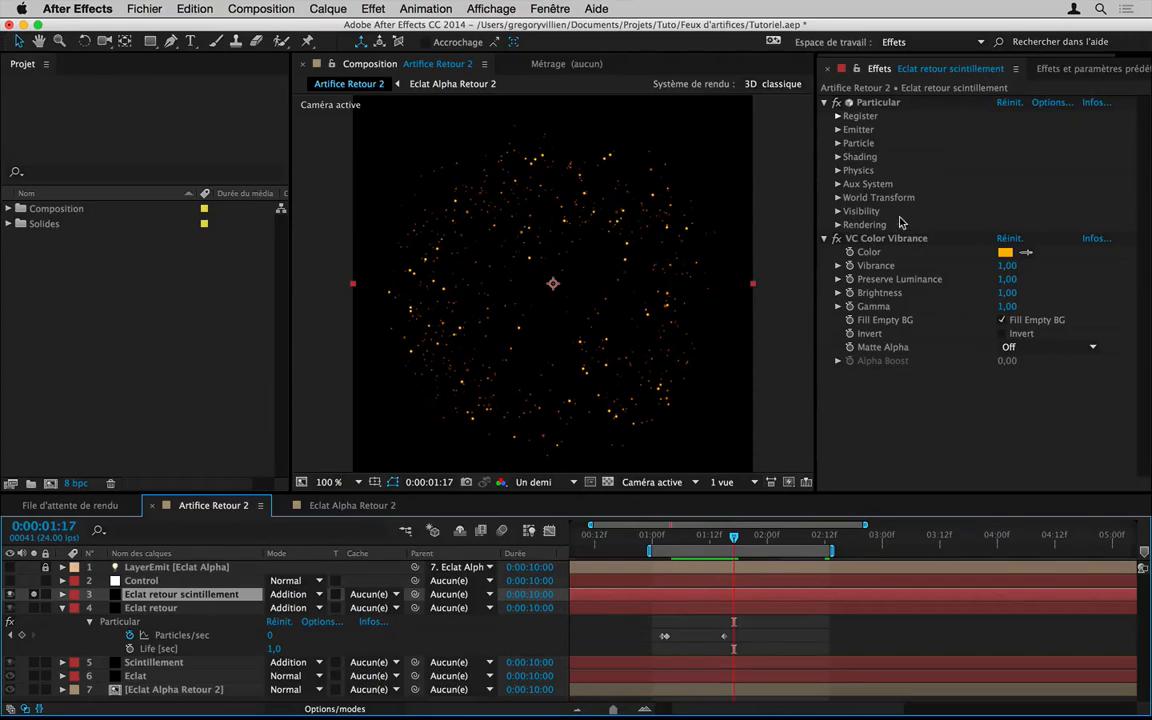
Step: Append +1 to the Random Seed expression of the Particular effect on Eclat retour scintillement
click(838, 130)
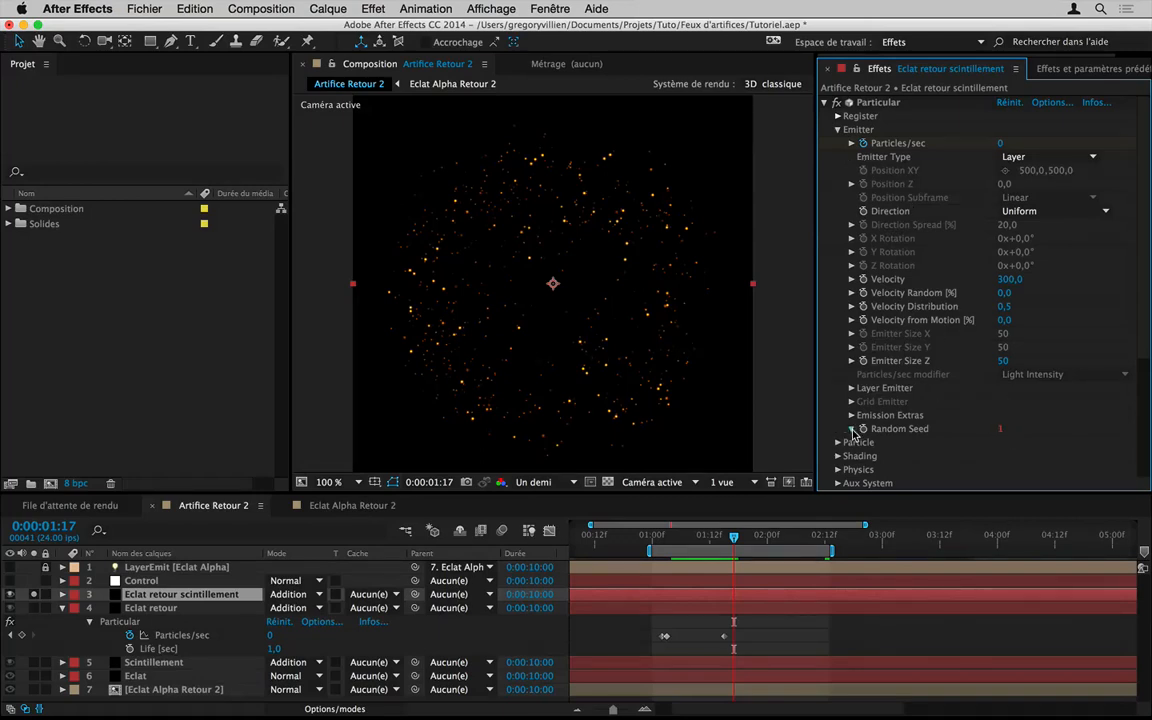
click(837, 131)
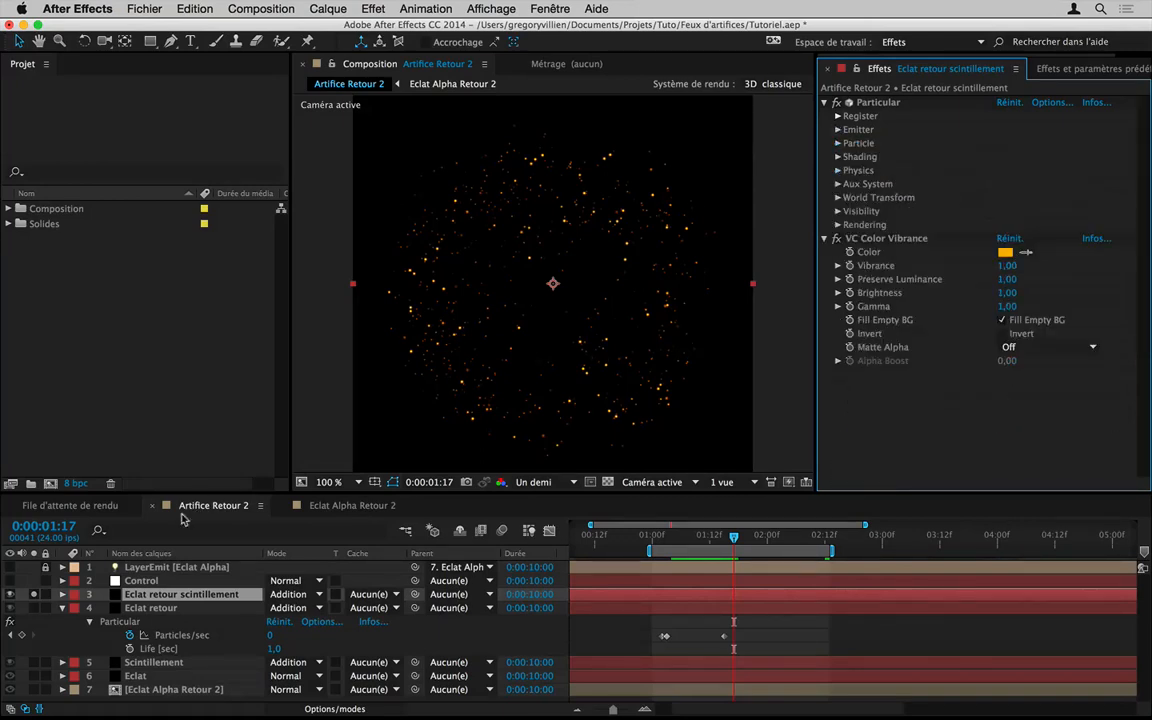
click(183, 596)
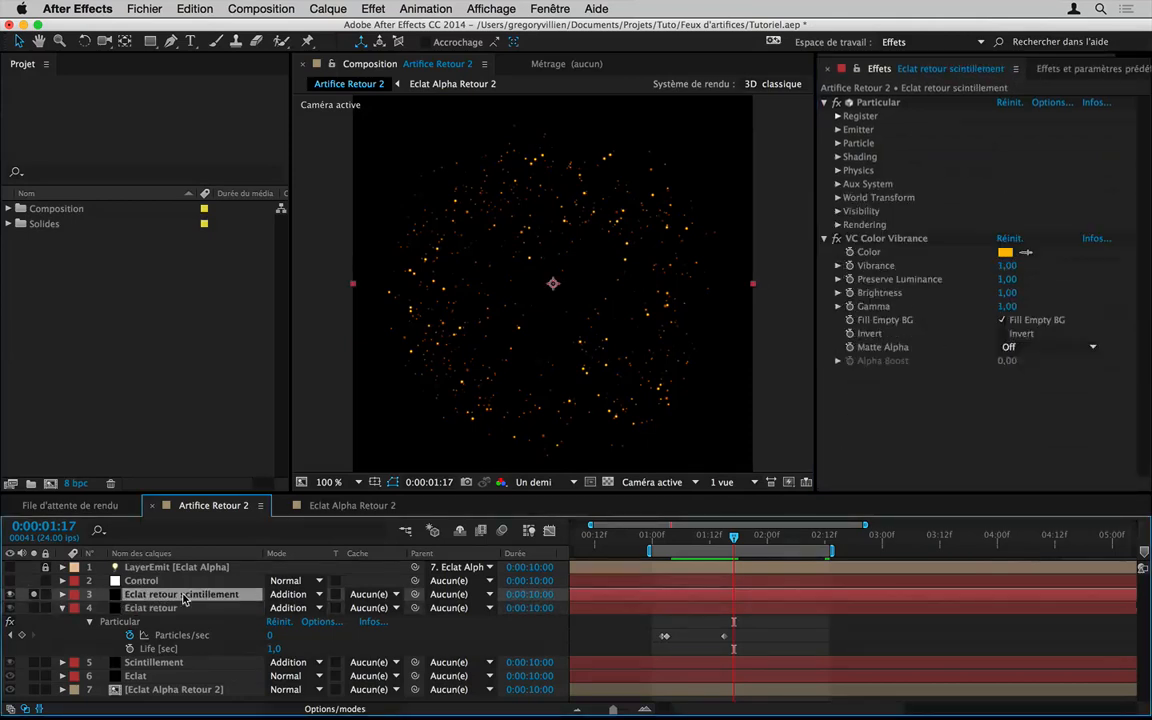
key(e)
key(e)
click(755, 635)
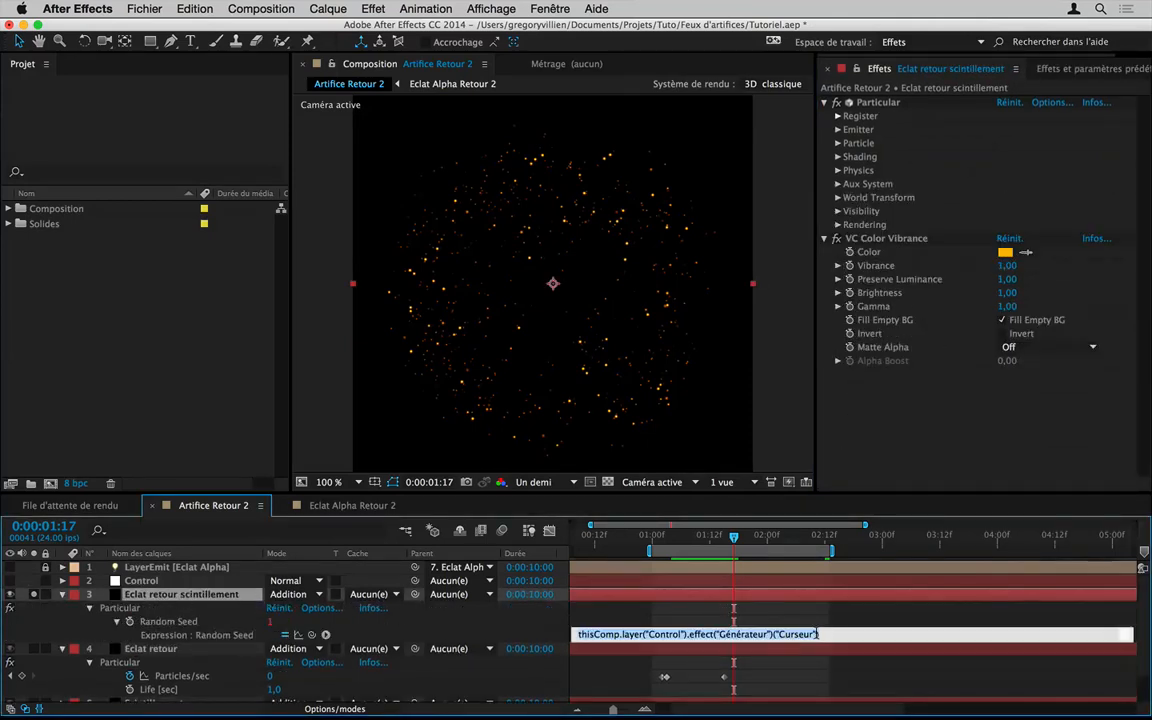
text(+1)
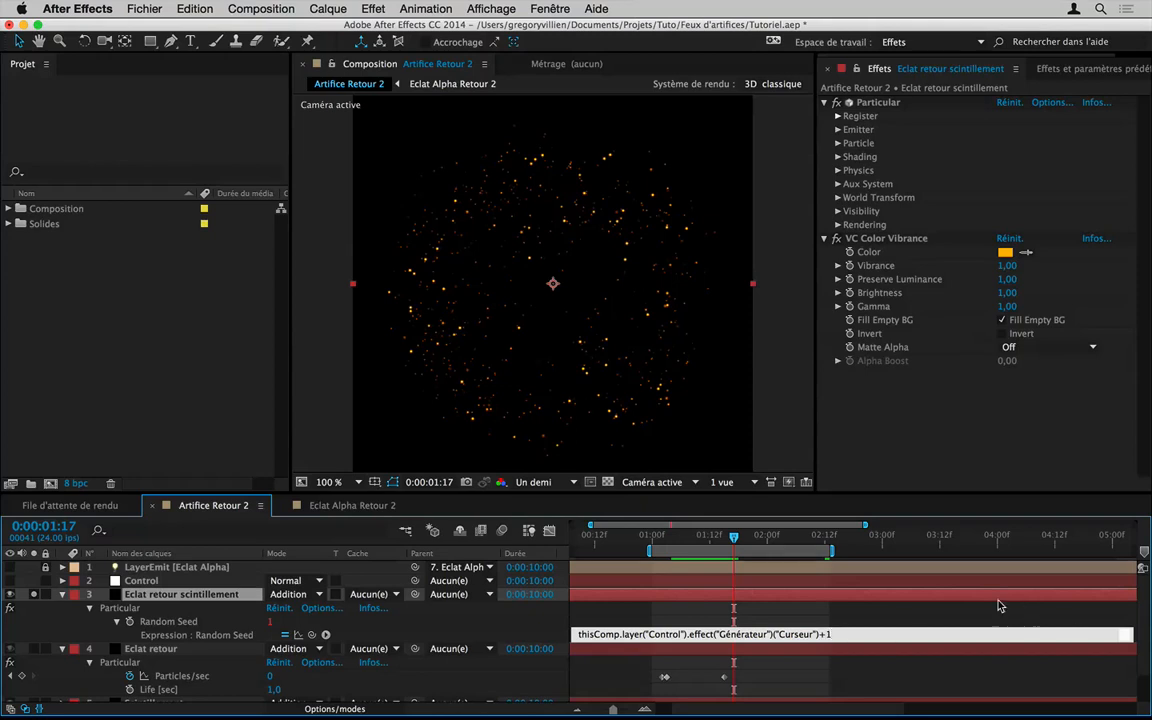
click(982, 612)
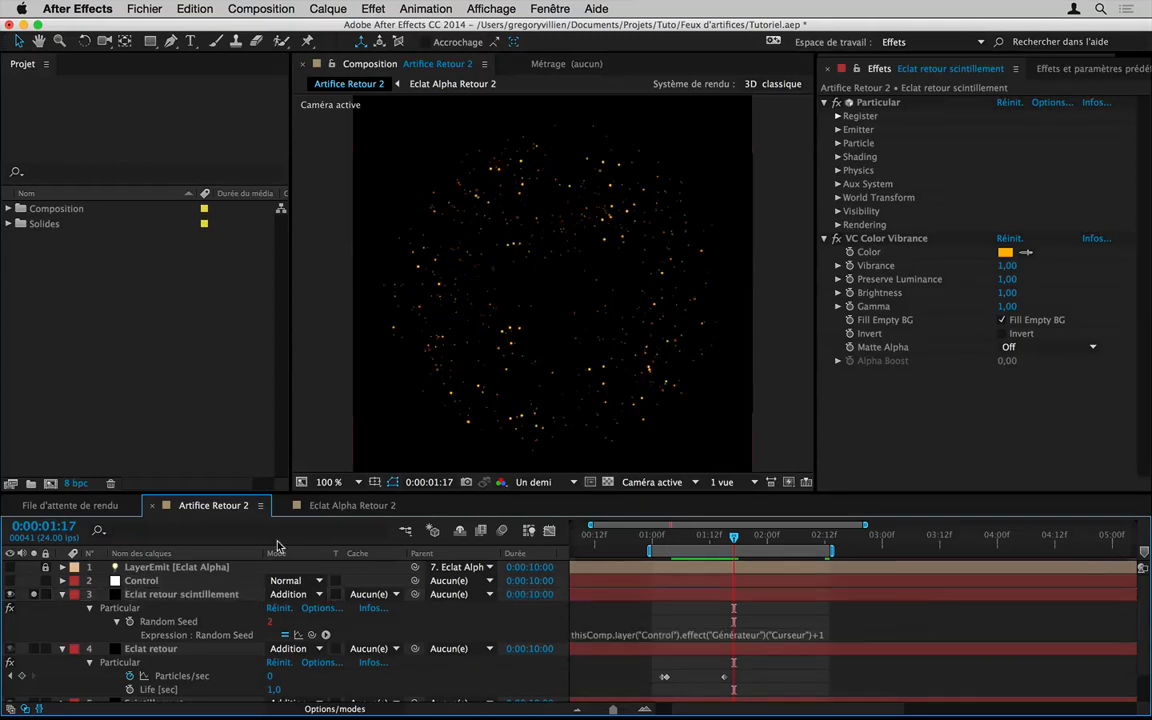
Step: Unsolo Eclat retour scintillement, show its keyframes and compare the frames at 0:00:01:03 and 0:00:01:15
click(57, 596)
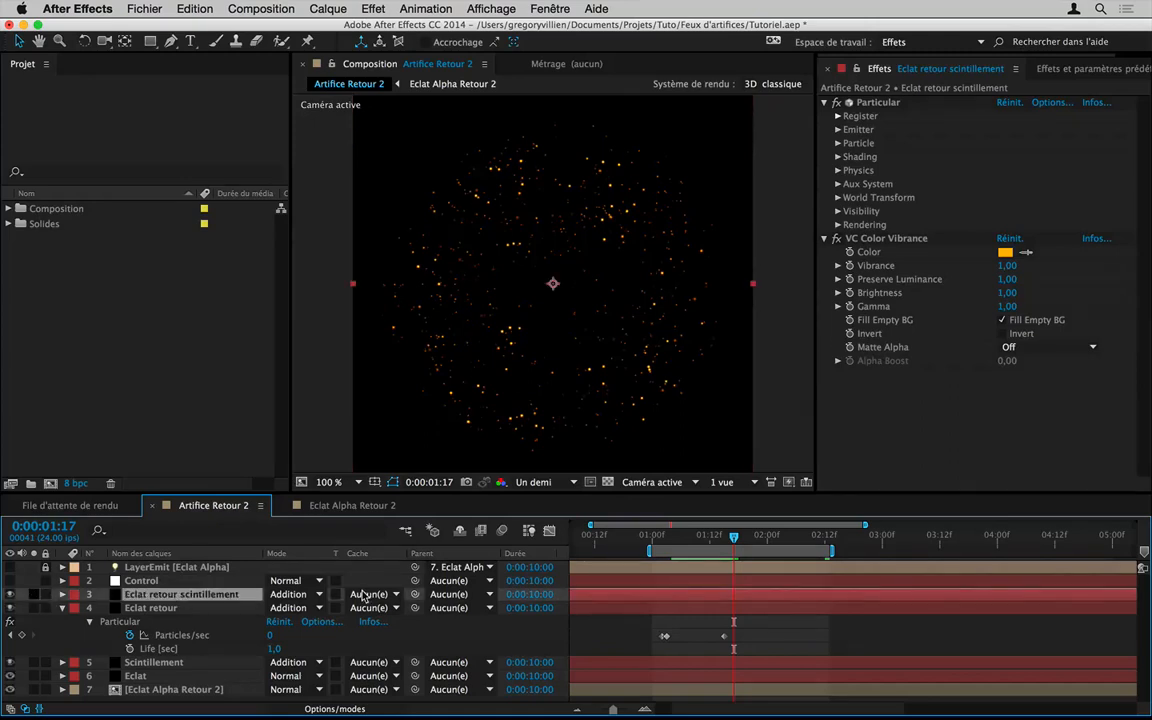
key(u)
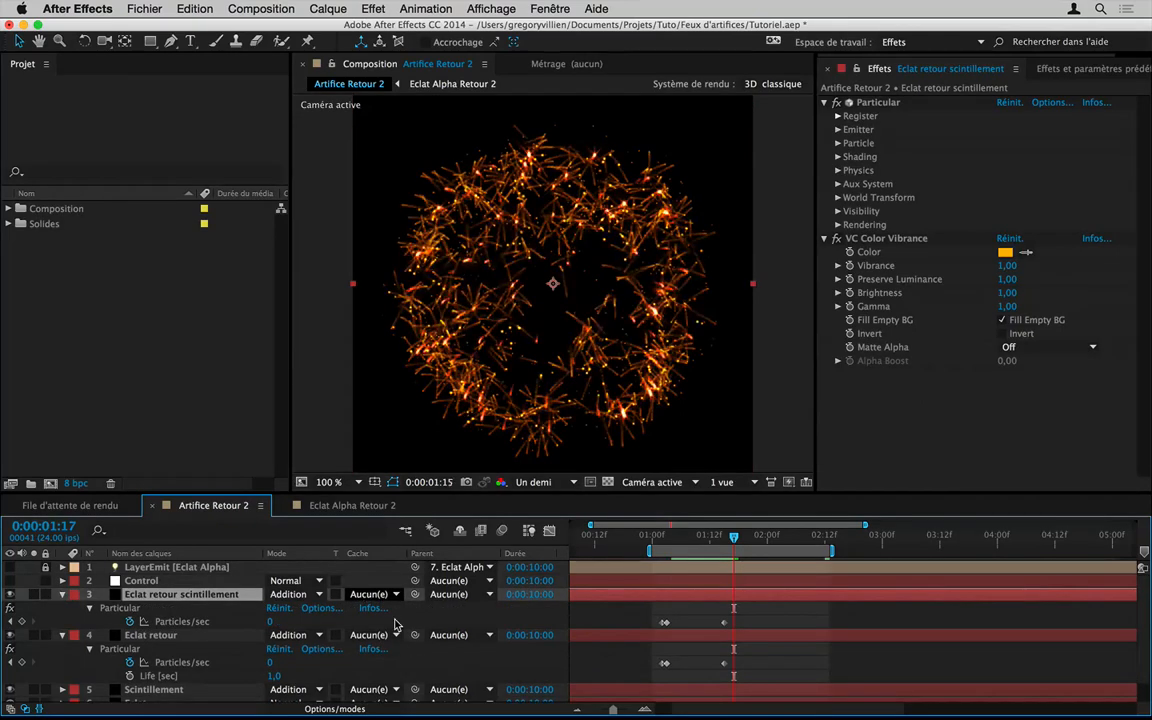
key(j)
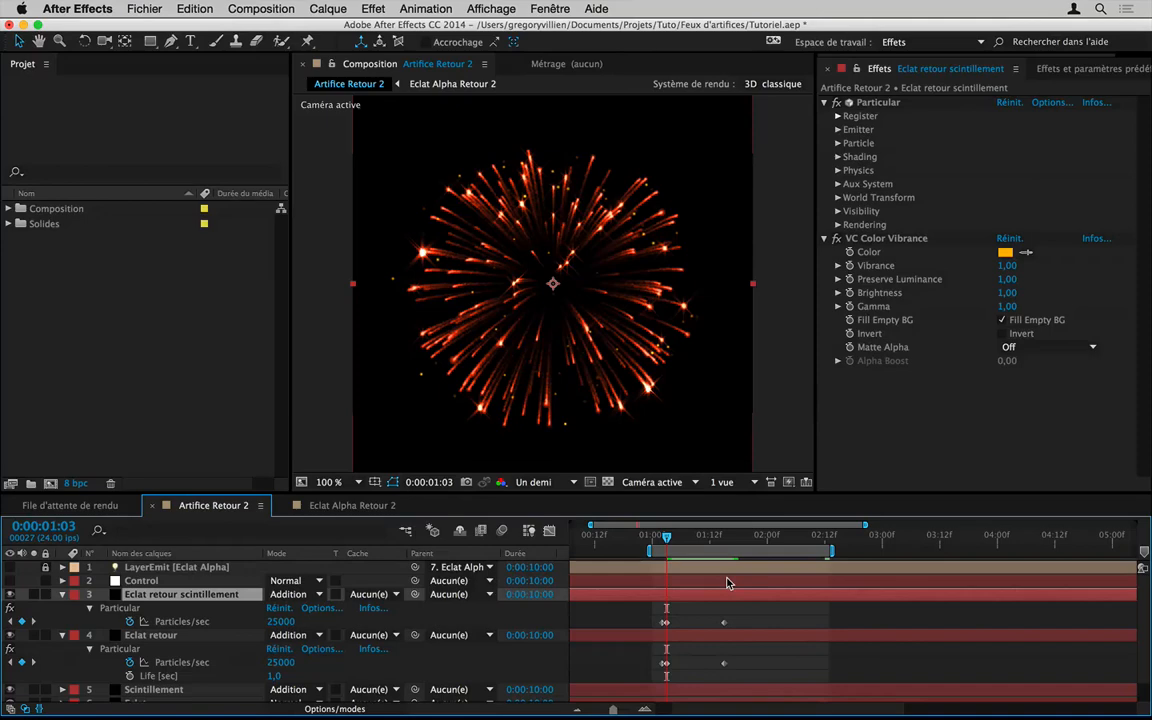
key(k)
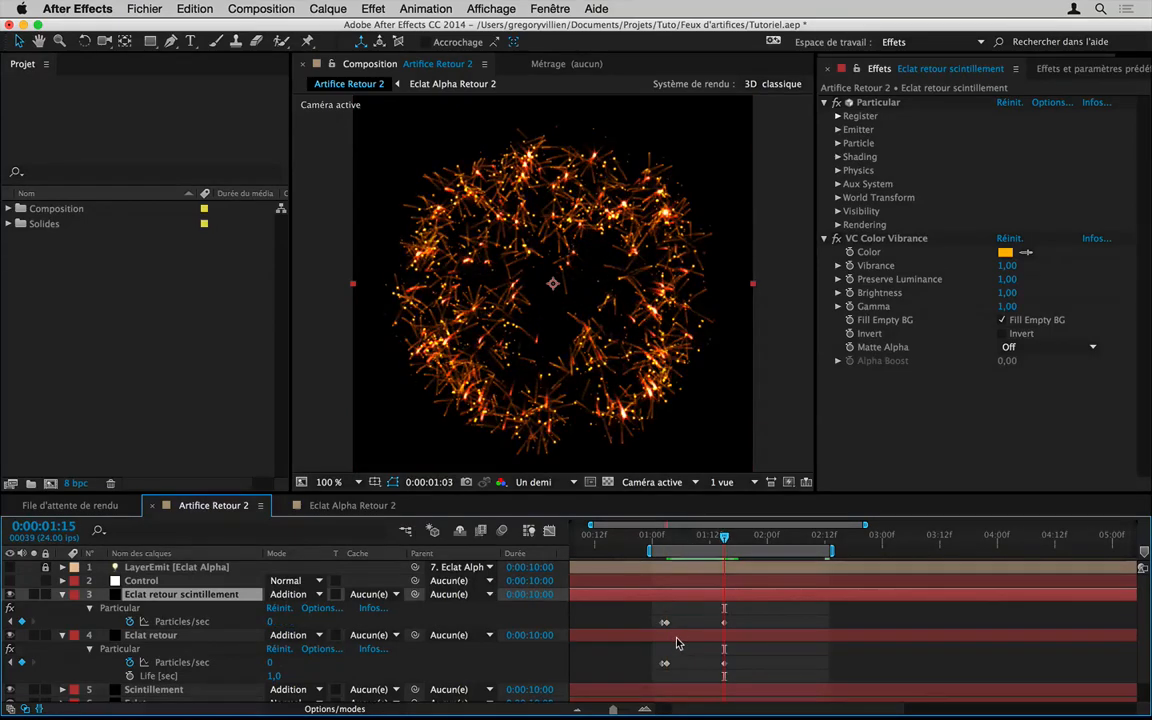
key(j)
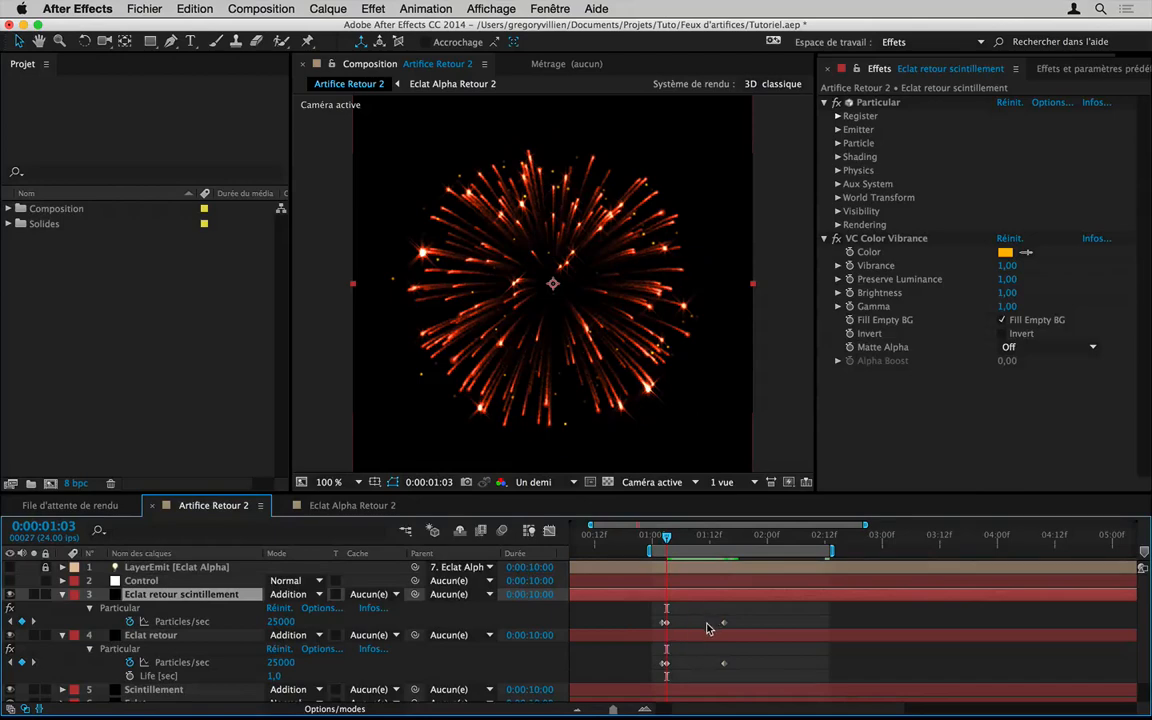
key(k)
key(j)
key(k)
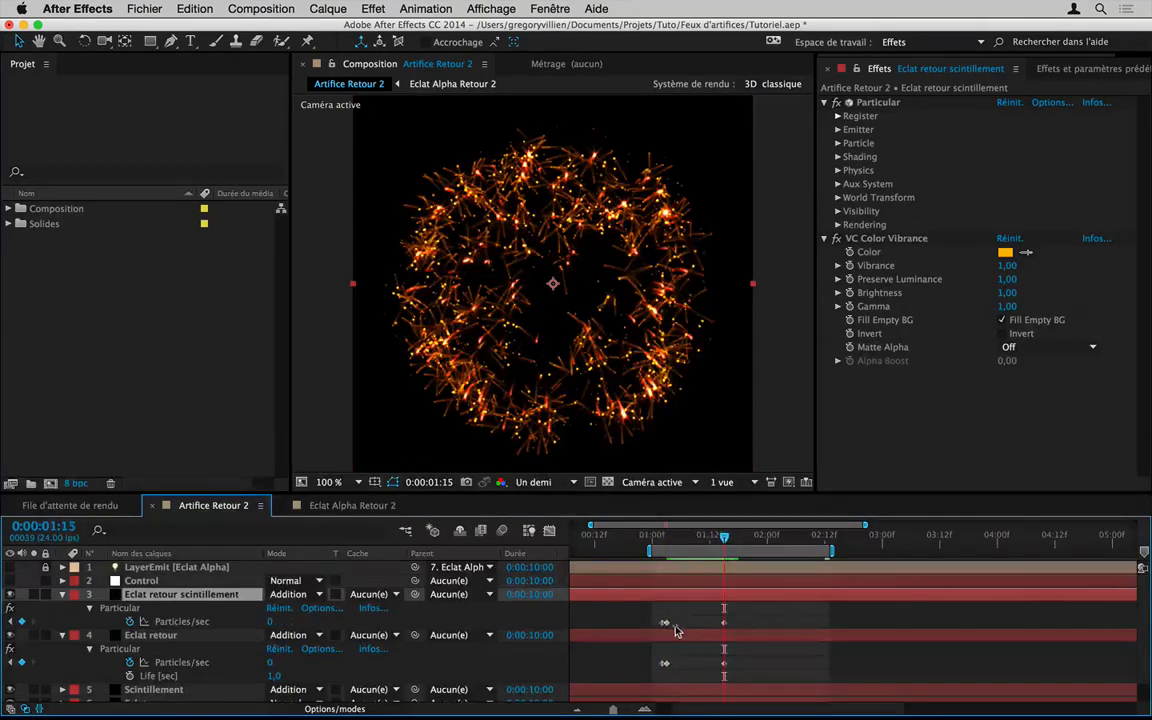
Step: Set the Particles/sec keyframe of Eclat retour scintillement at 0:00:01:03 to 10000 and view the frame at 0:00:01:10
key(j)
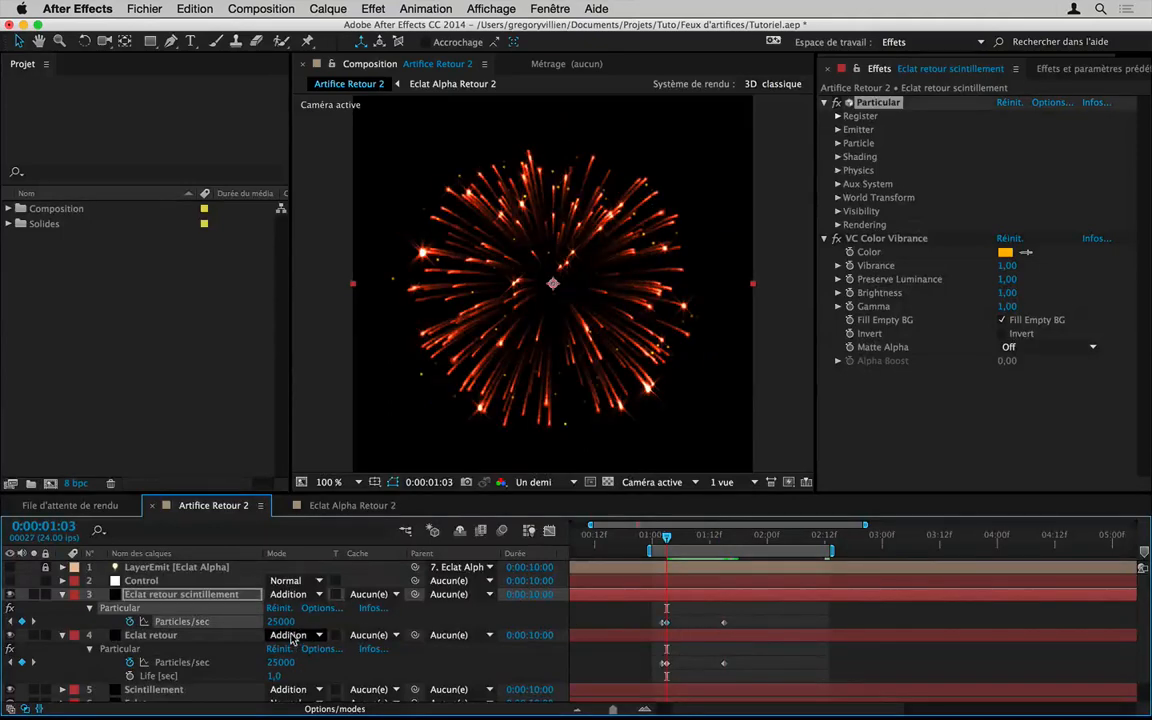
click(284, 621)
text(00)
click(685, 537)
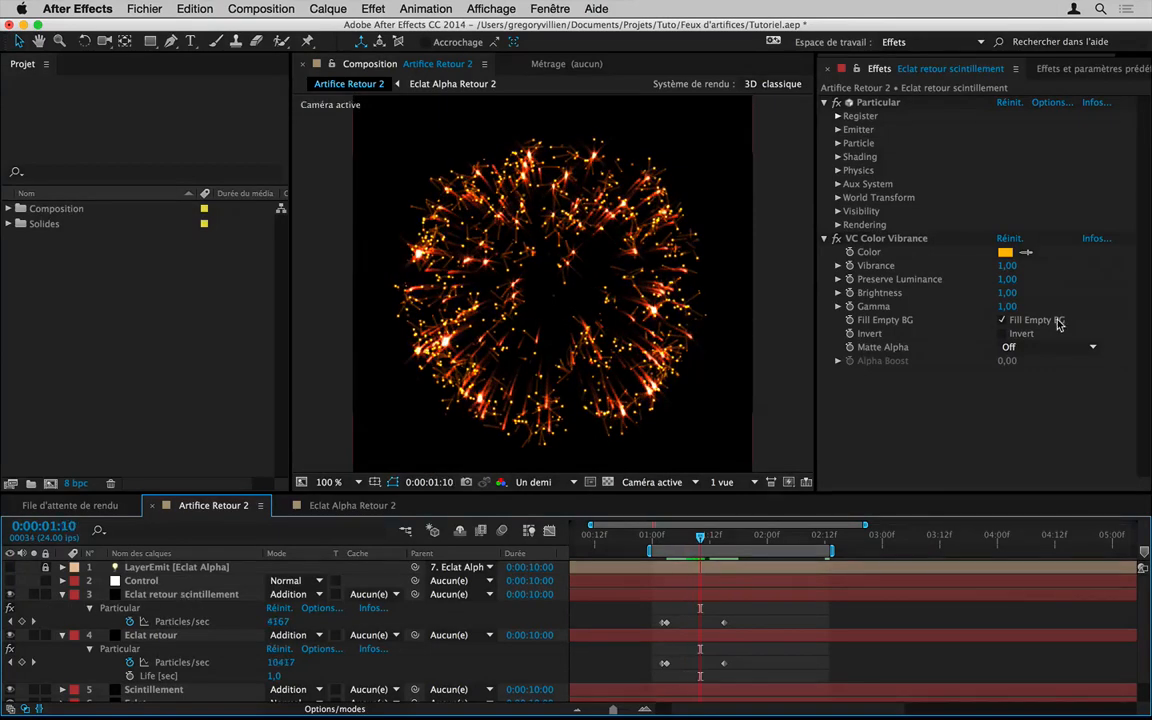
Step: Set the main Particle Life of Eclat retour scintillement to 1,5 seconds
click(838, 143)
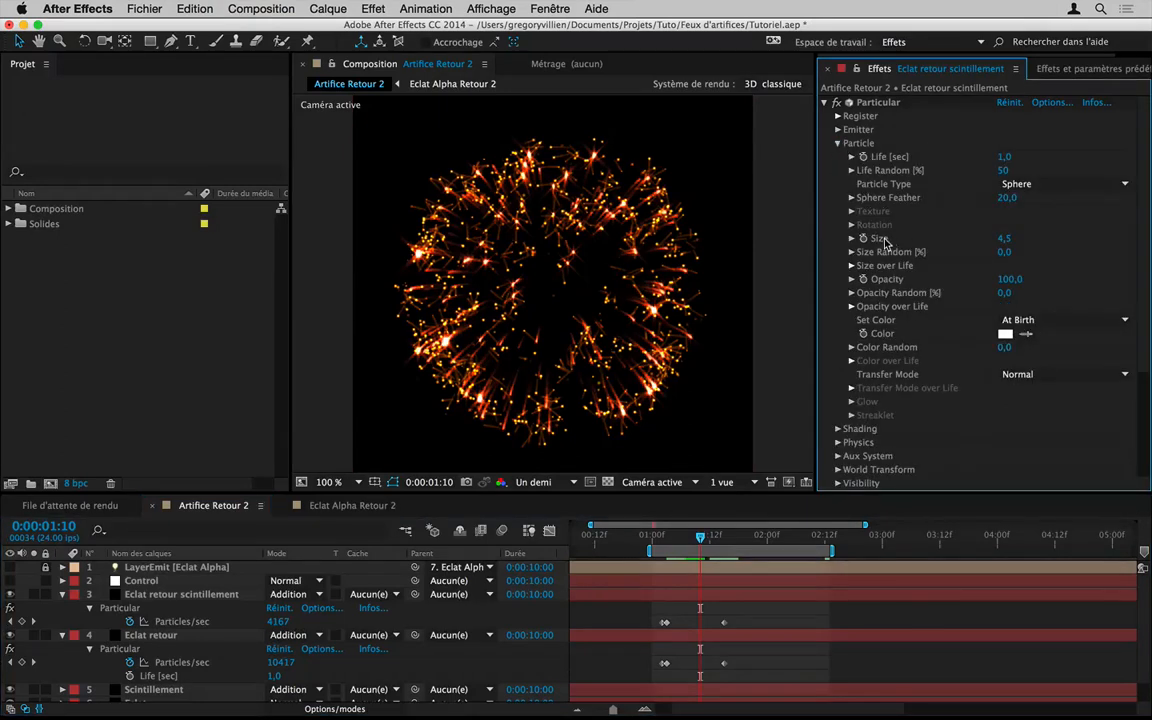
click(1008, 157)
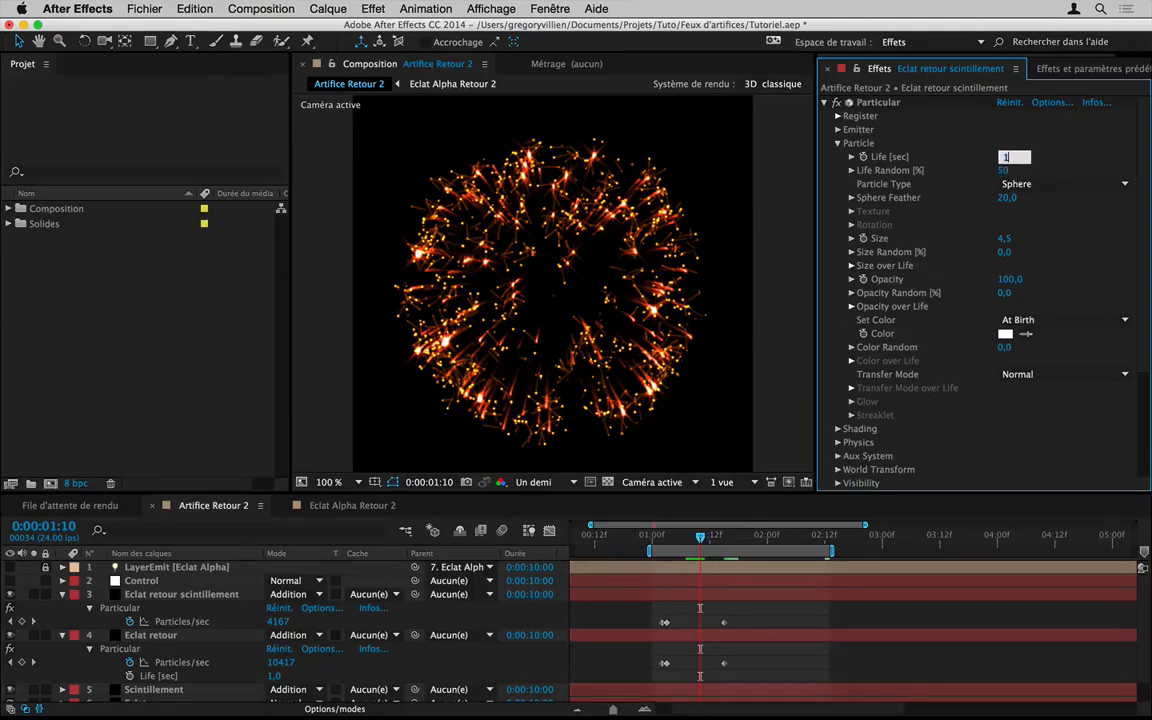
key(Return)
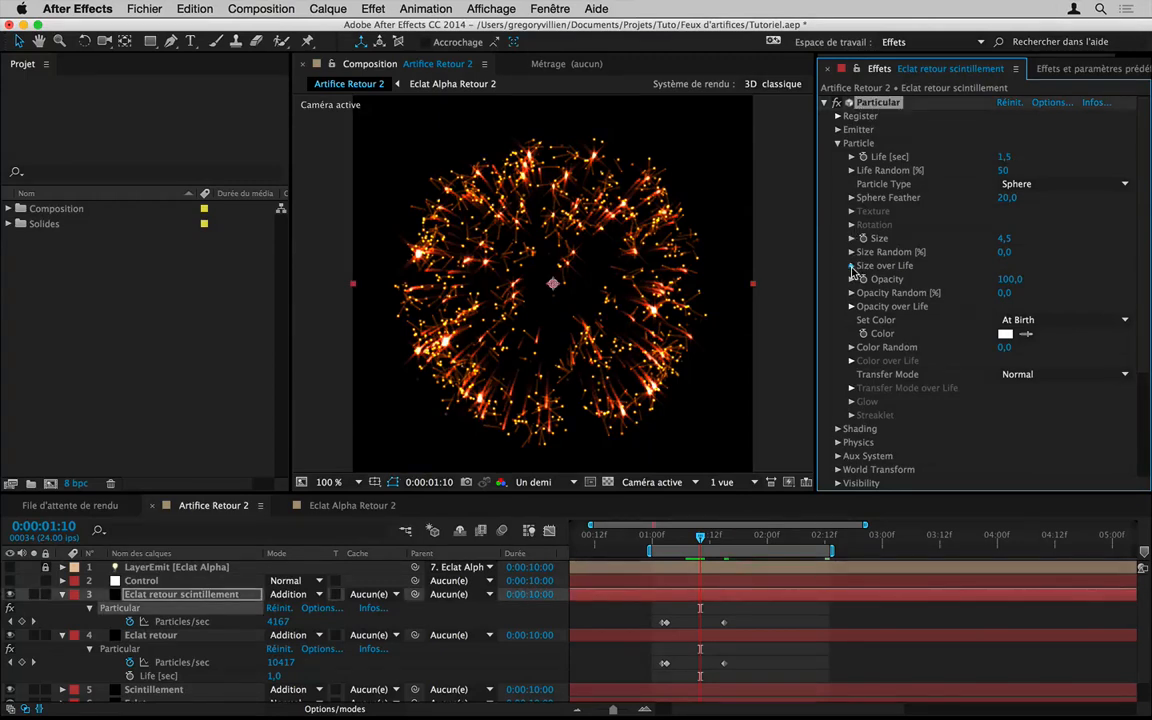
Step: Draw a Size over Life curve for Eclat retour scintillement that rises after birth, stays near mid-height and falls before death
click(852, 266)
mouse_move(887, 321)
mouse_down()
mouse_move(926, 297)
mouse_move(1032, 292)
mouse_move(1052, 305)
mouse_up()
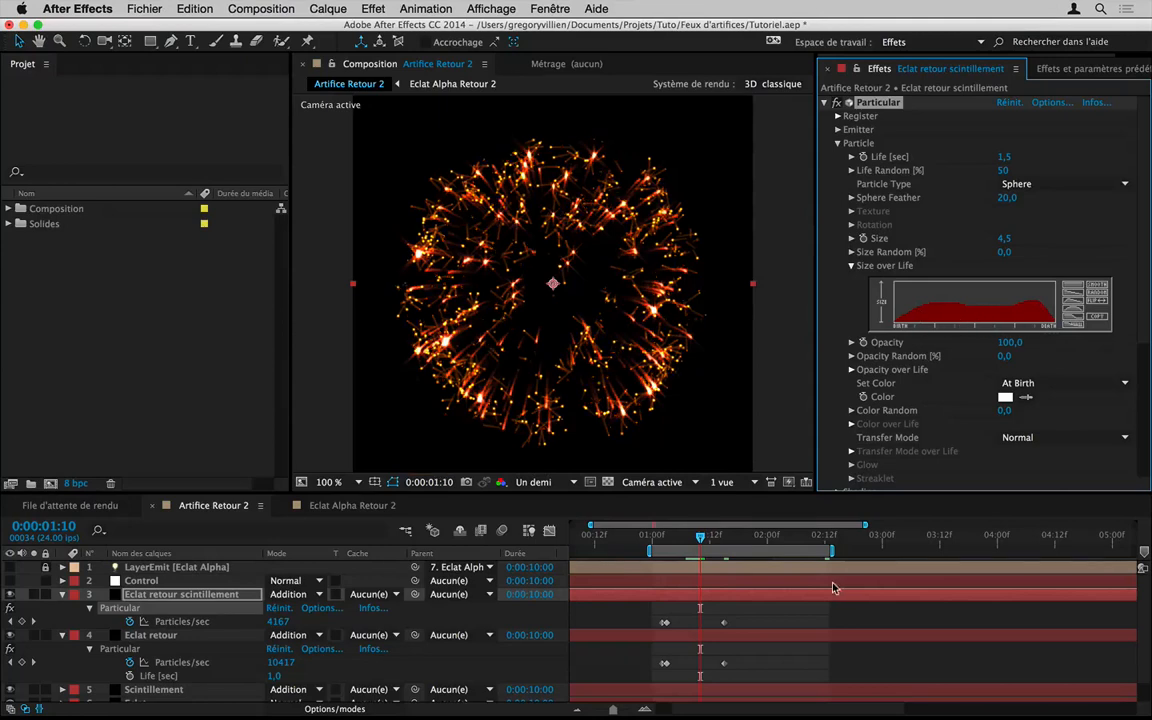
click(764, 612)
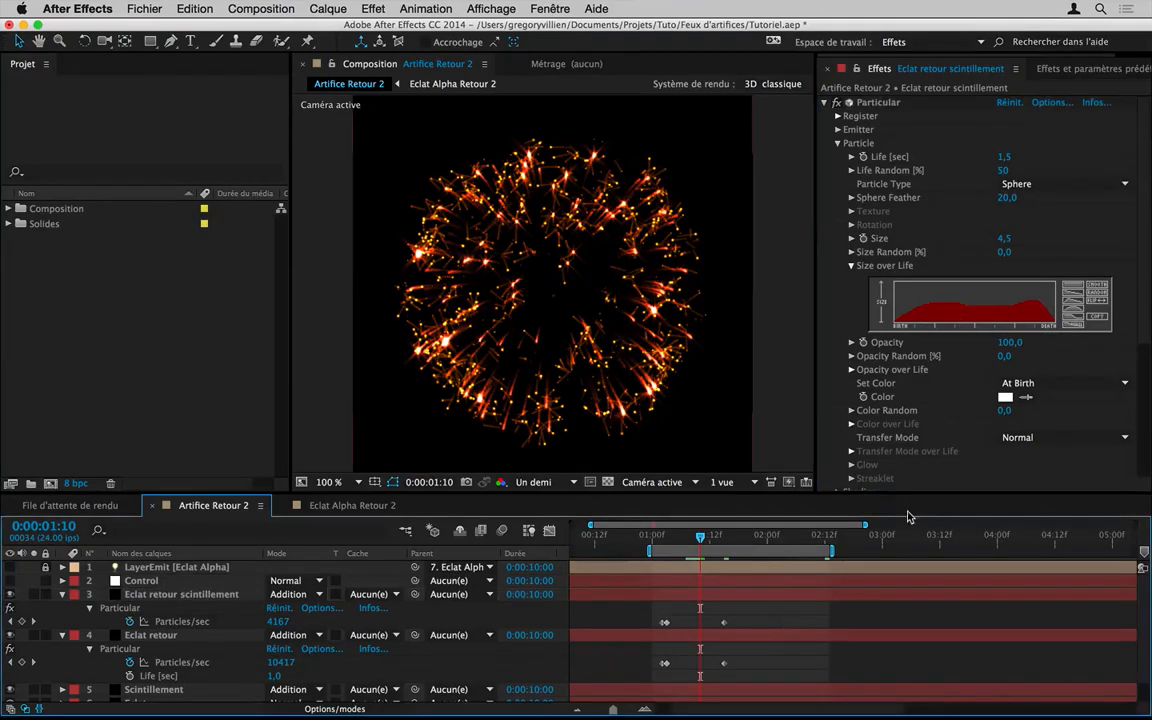
Step: Redraw the end of the Size over Life curve so it stays near mid-height until death, and check the Opacity over Life curve
drag(1014, 306, 1039, 305)
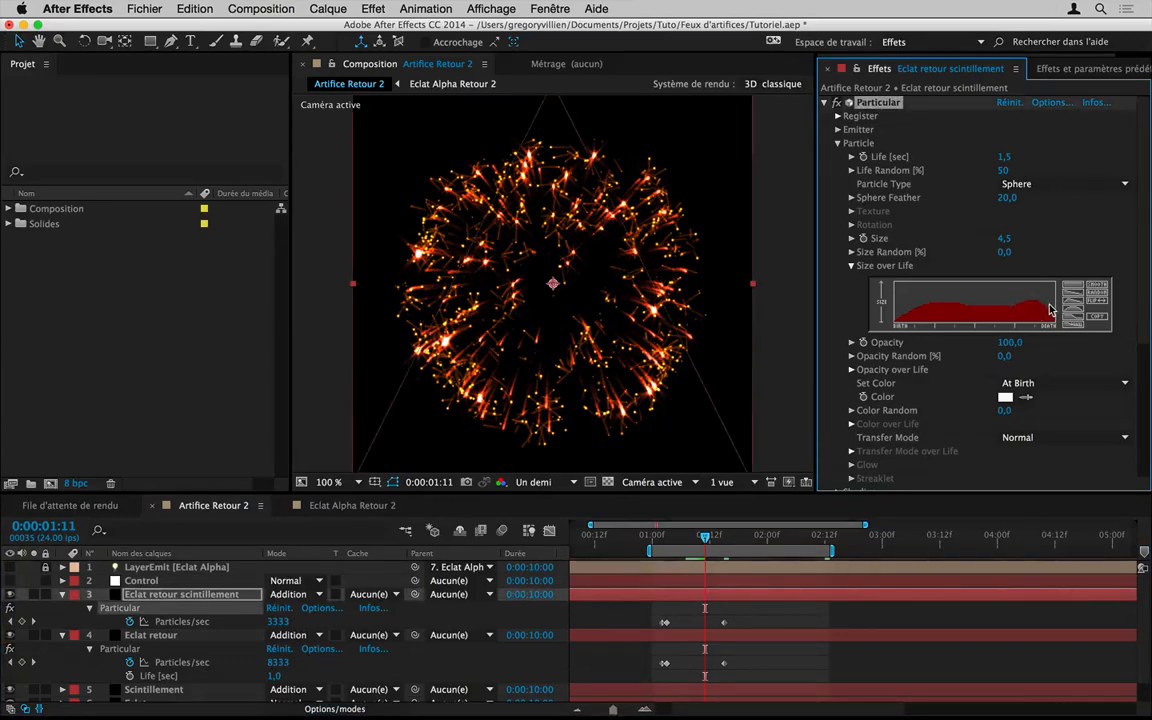
drag(1058, 300, 1076, 306)
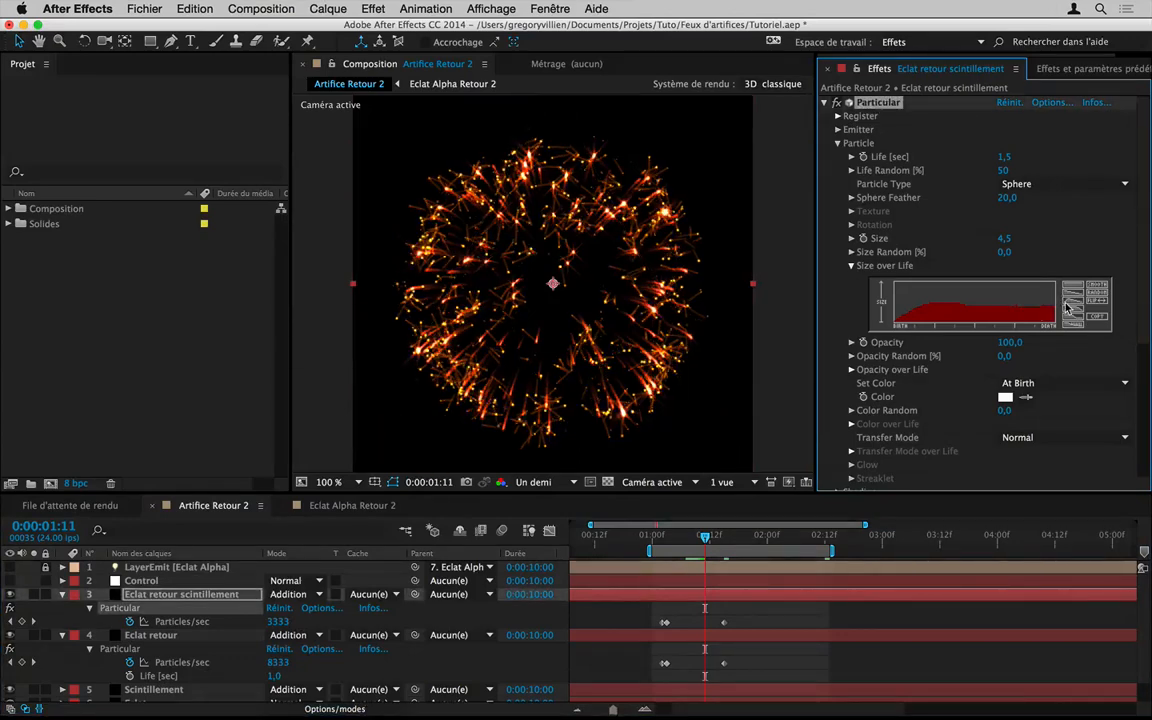
click(852, 267)
click(851, 307)
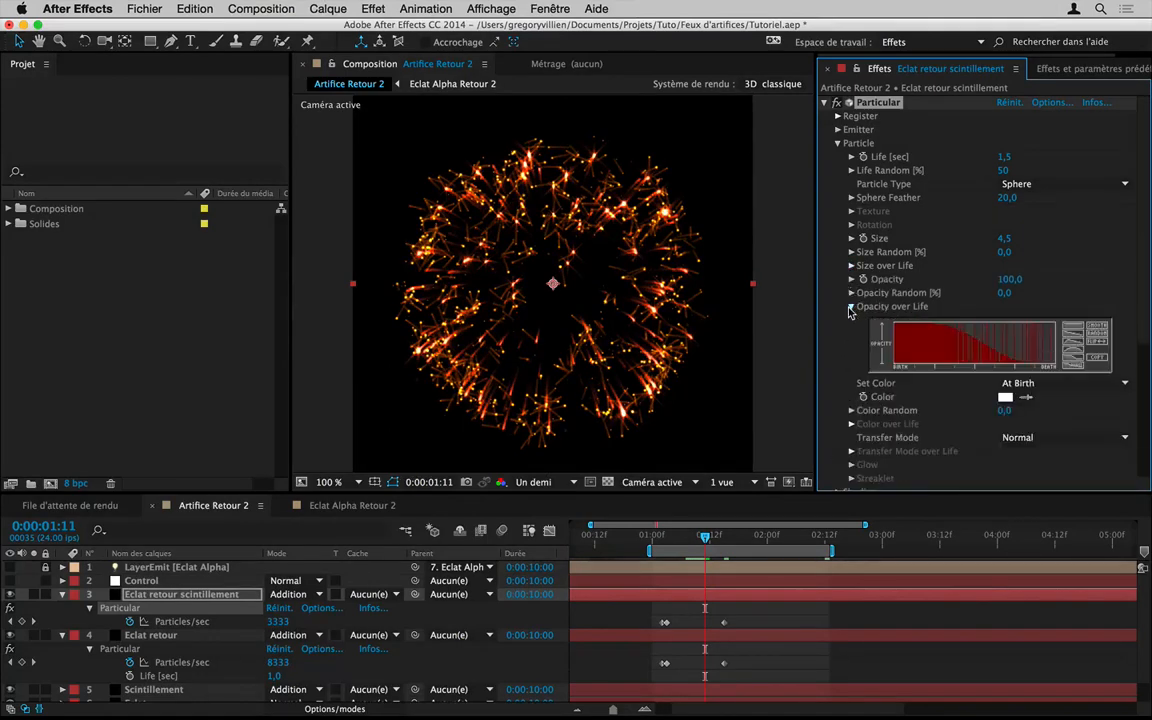
click(851, 308)
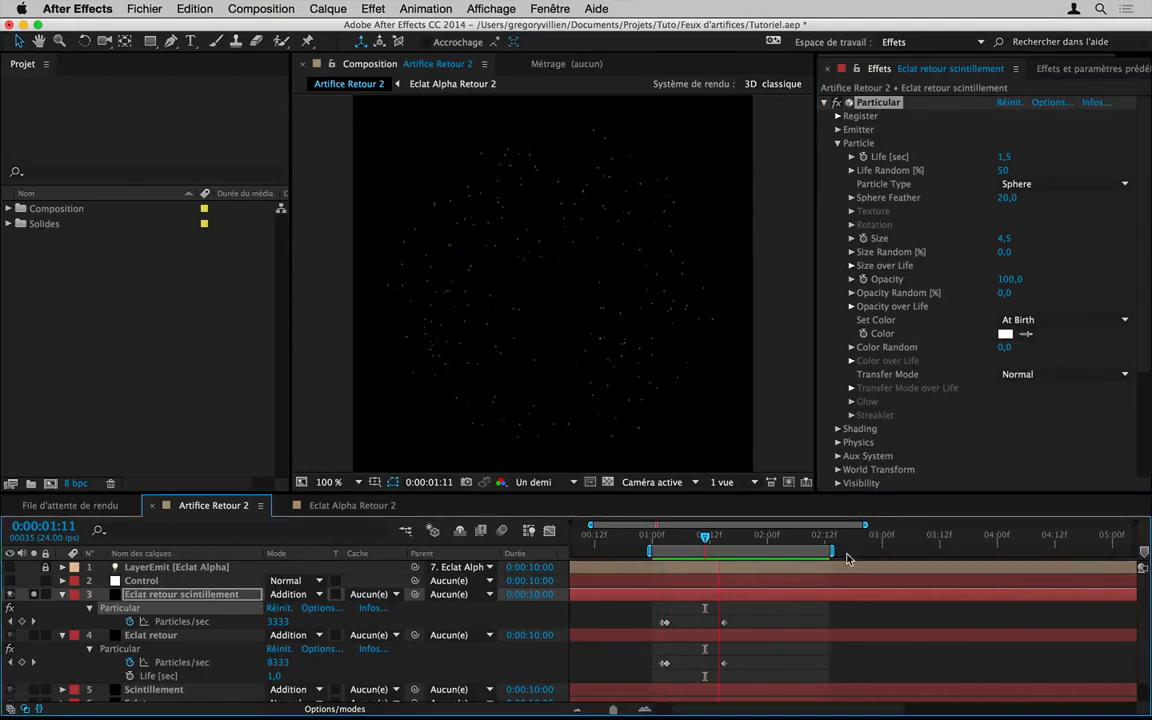
Step: Stop the preview, set the Particle Size of Eclat retour scintillement to 7 and add irregular tall spikes along its Size over Life curve
key(space)
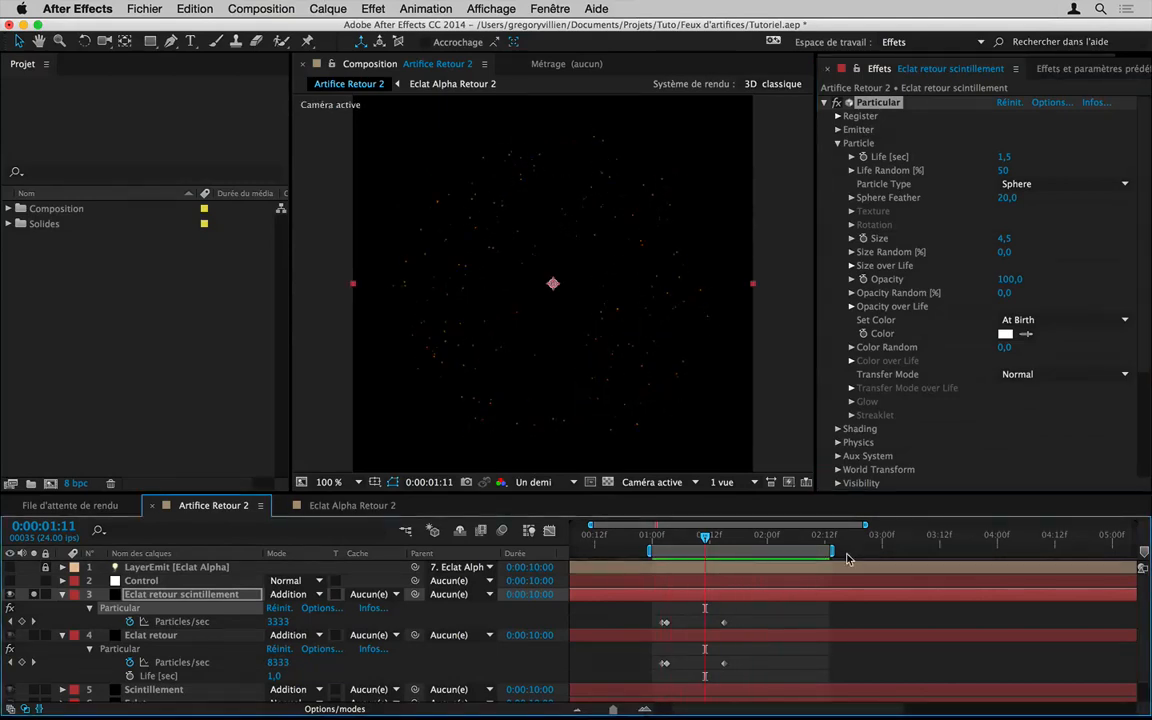
click(1002, 238)
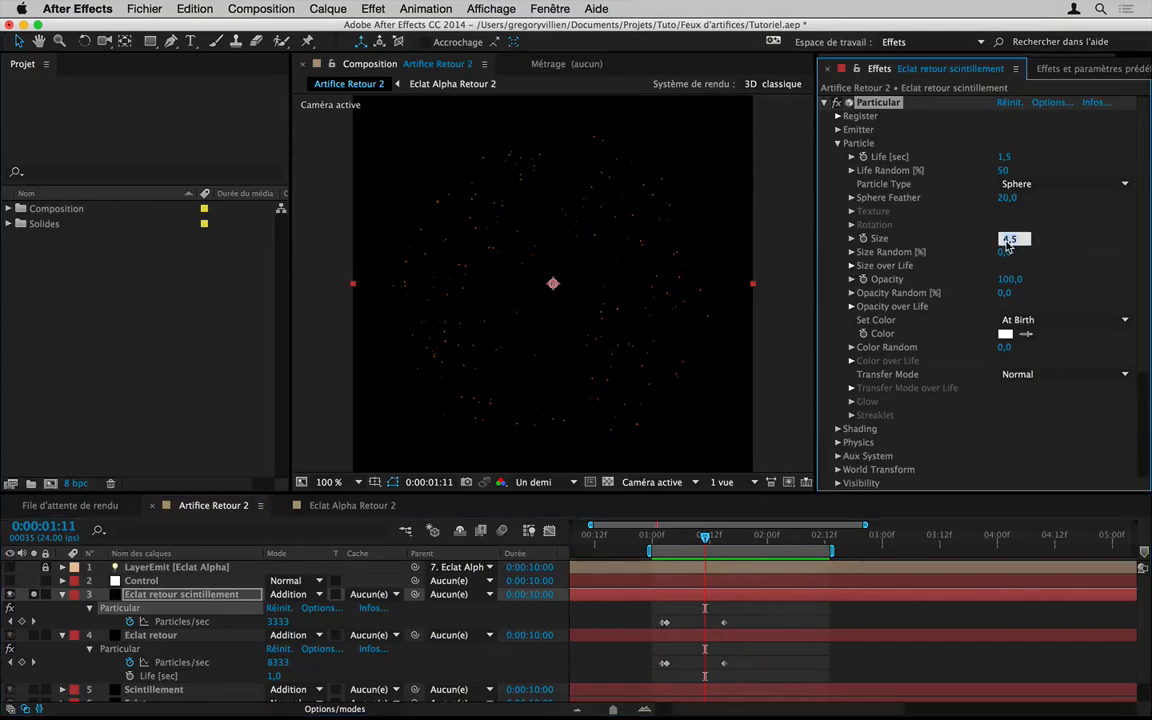
text(7)
key(Return)
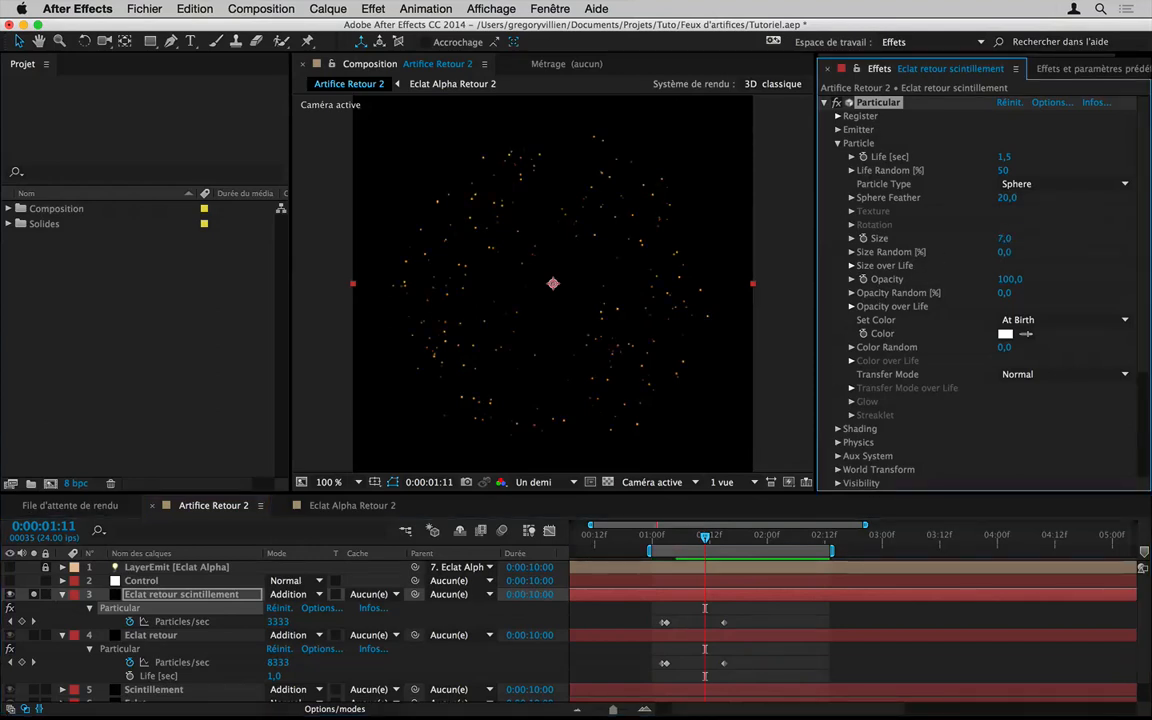
click(851, 266)
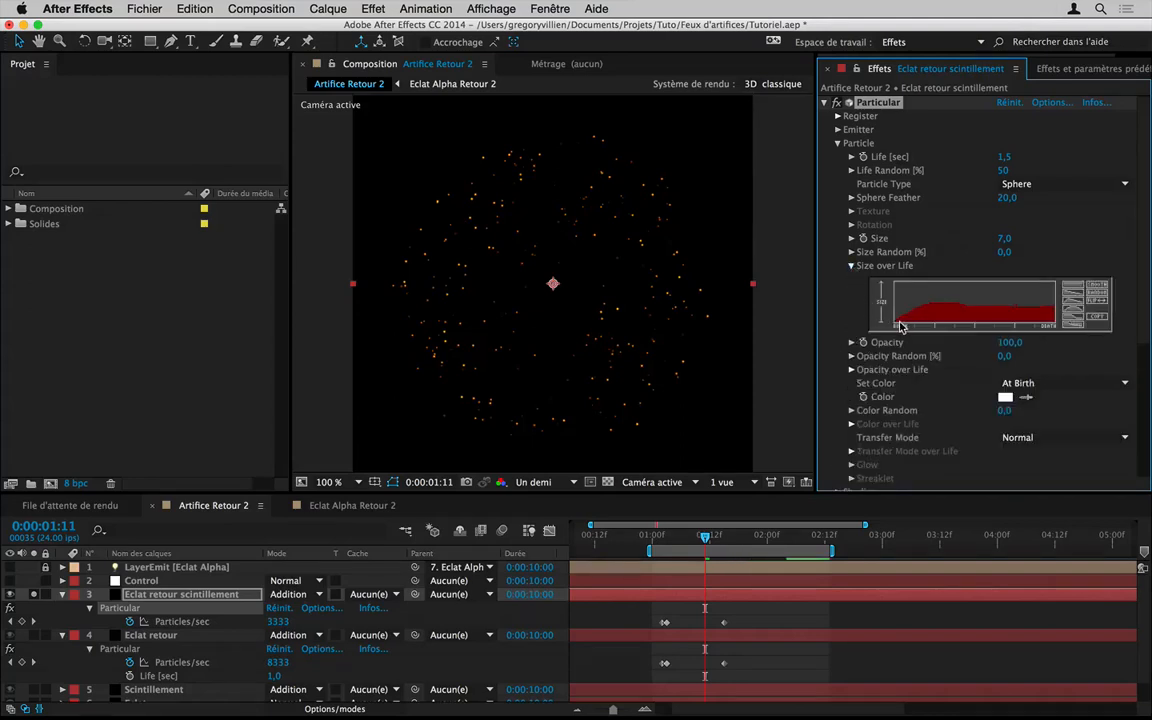
mouse_move(904, 330)
mouse_down()
mouse_move(978, 327)
mouse_move(948, 291)
mouse_move(1001, 282)
mouse_move(1003, 292)
mouse_move(1000, 281)
mouse_move(1031, 292)
mouse_move(932, 296)
mouse_move(948, 284)
mouse_move(994, 289)
mouse_move(987, 282)
mouse_move(1020, 273)
mouse_move(1036, 286)
mouse_move(1023, 321)
mouse_move(1004, 322)
mouse_move(994, 321)
mouse_move(1028, 289)
mouse_up()
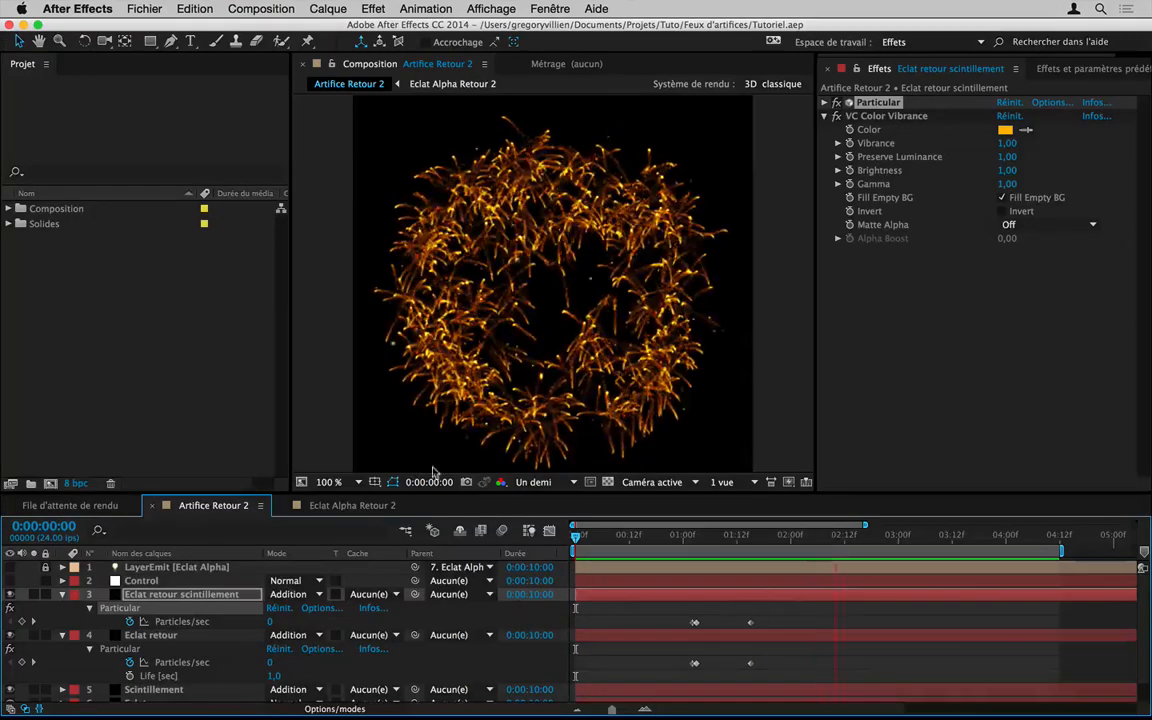
Step: Stop the preview and open the Particle Life setting in Particular on Eclat retour scintillement
key(space)
click(238, 589)
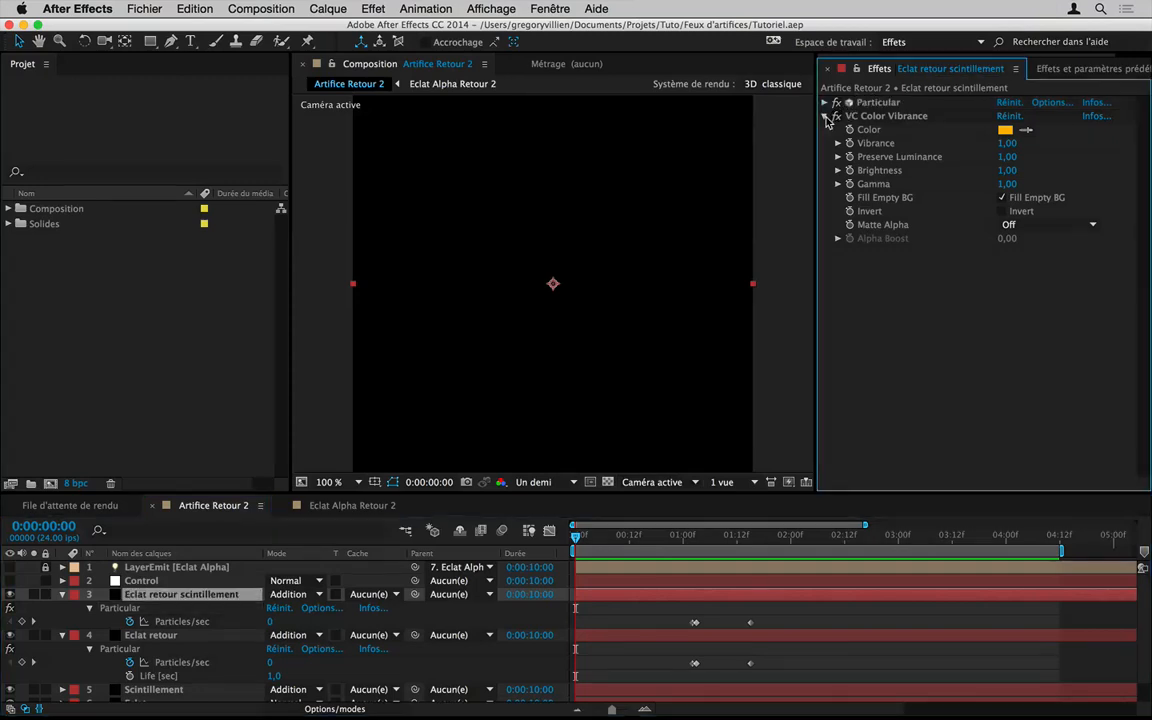
click(825, 103)
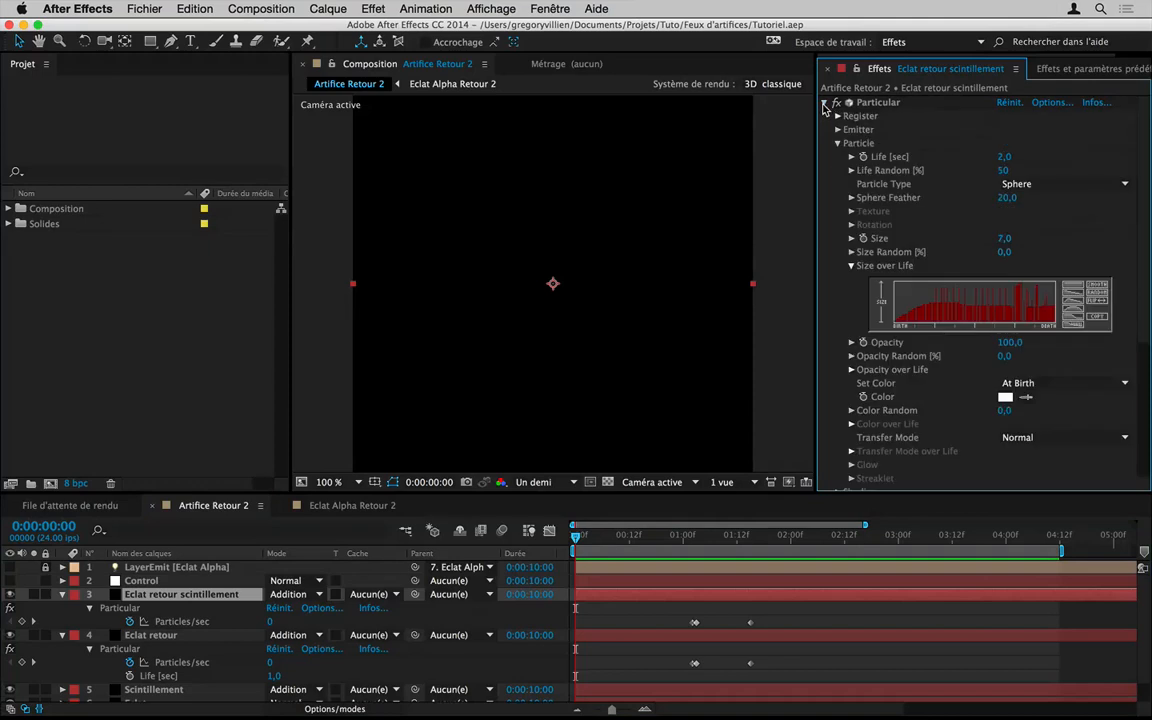
click(1003, 158)
click(1052, 156)
Step: Compare the frames at the Particles/sec keyframes at 0:00:01:03 and 0:00:01:15, collapse Size over Life and preview the composition
click(704, 539)
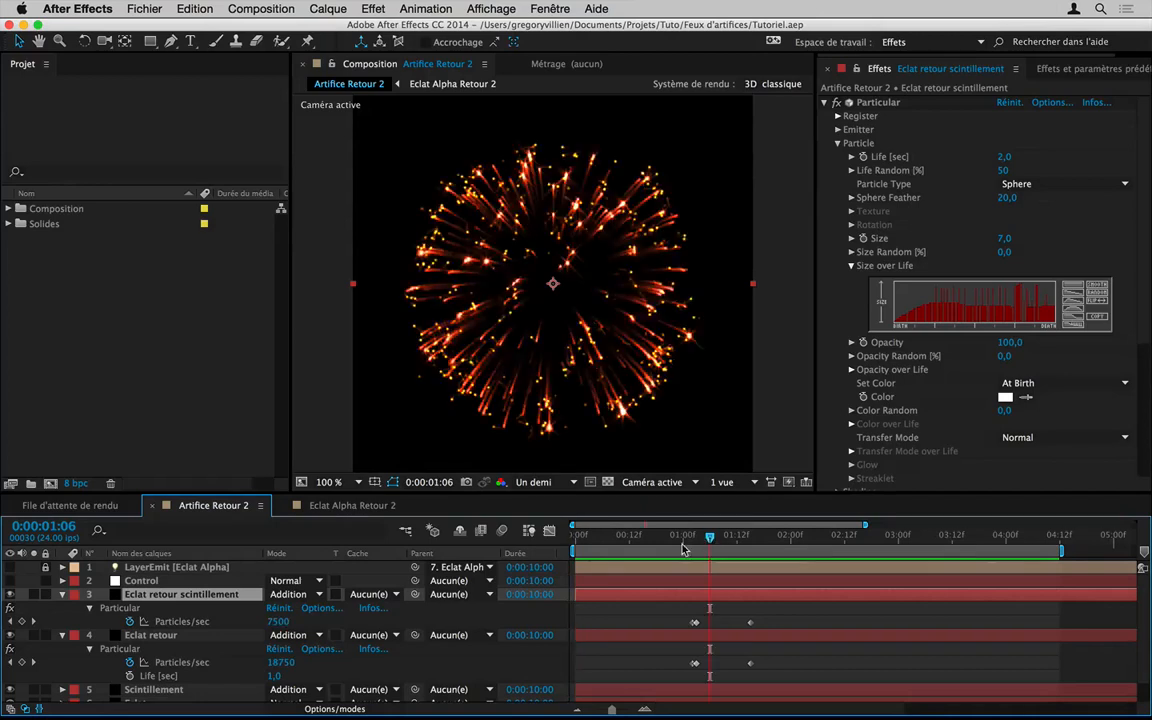
key(j)
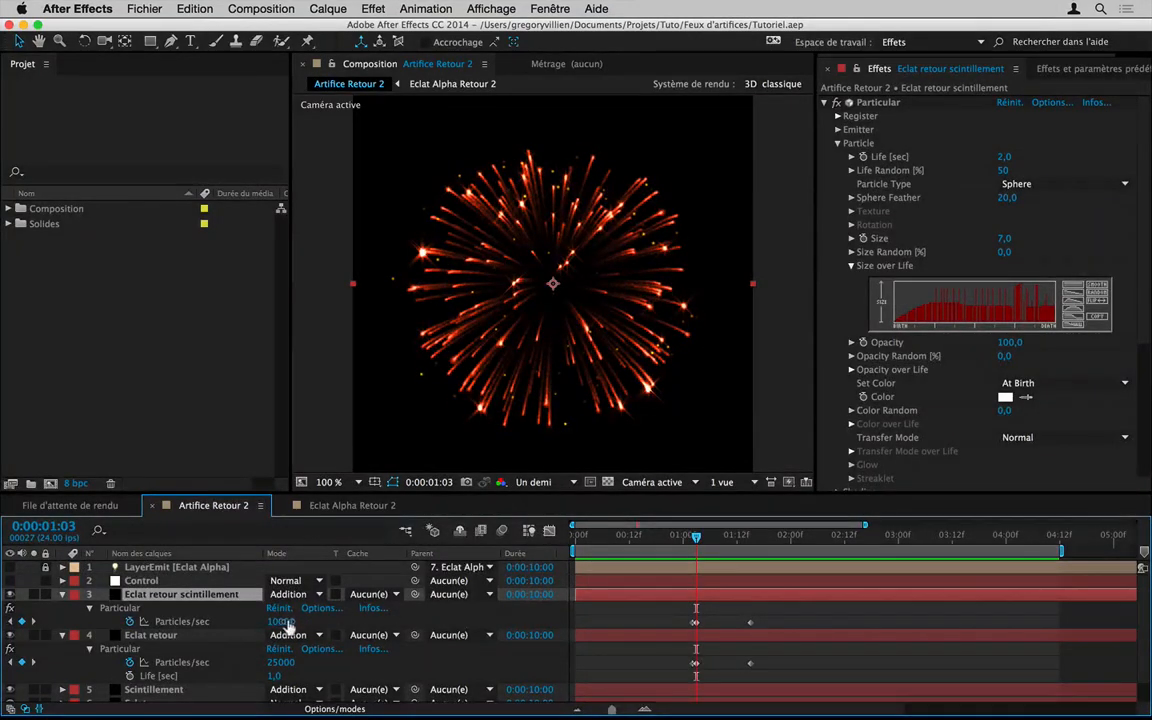
click(733, 540)
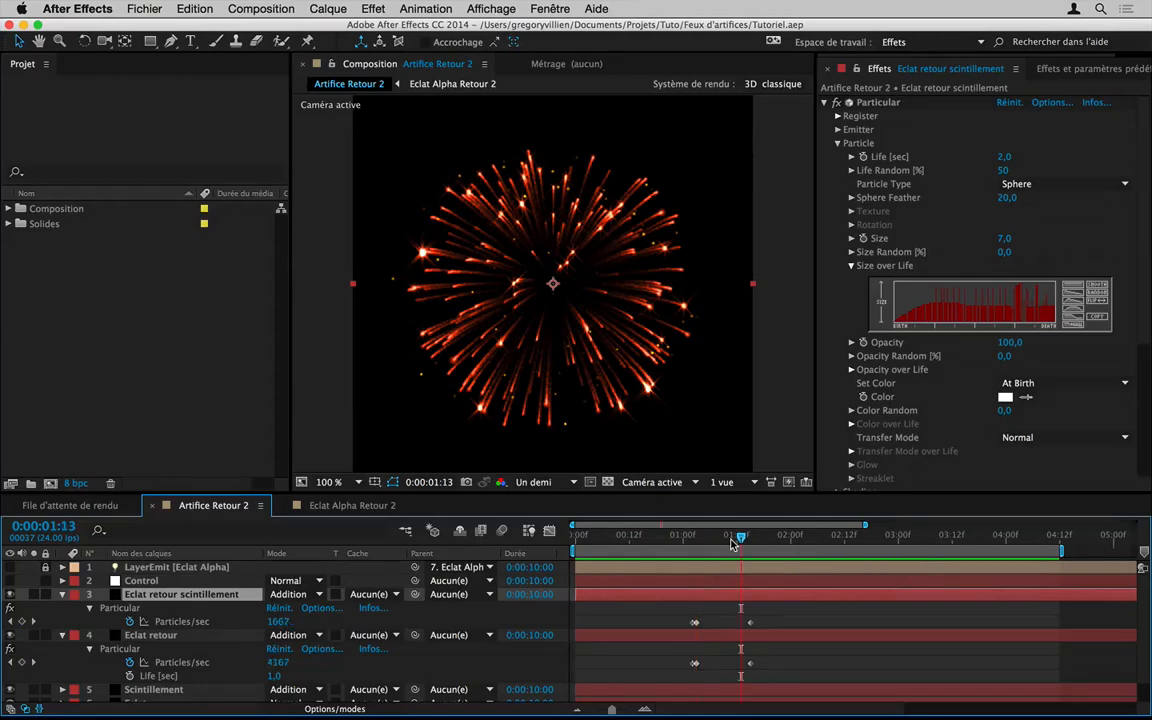
key(Page_Down)
key(Page_Down)
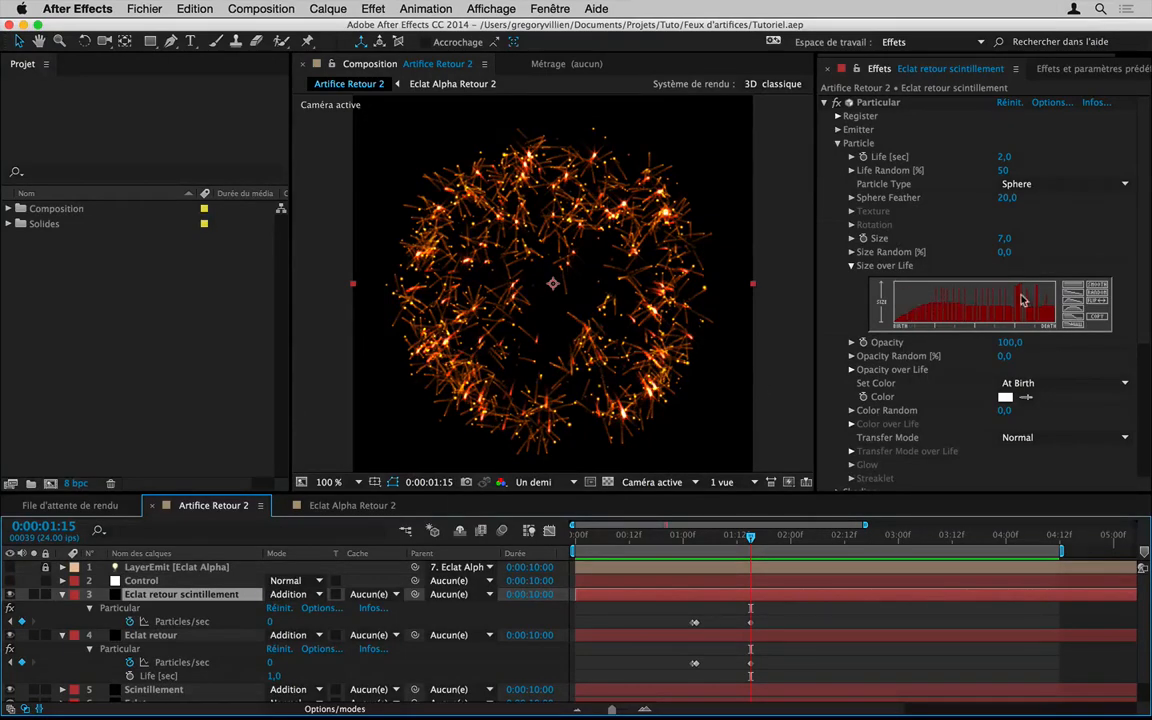
click(852, 267)
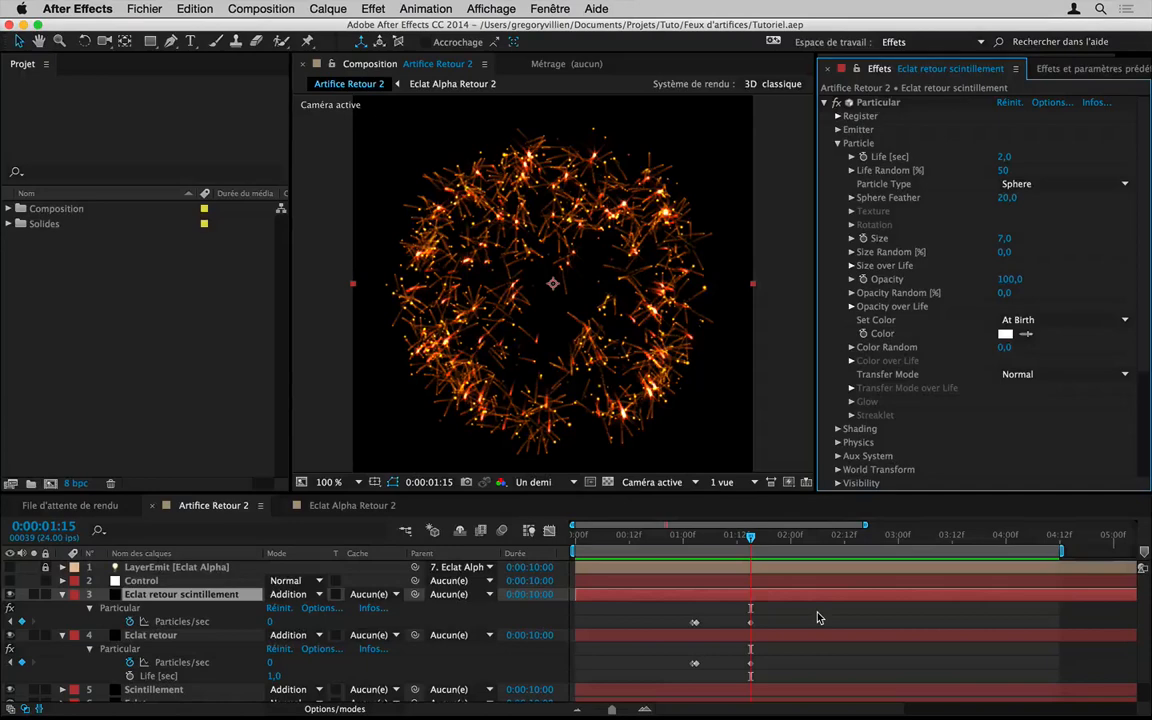
key(KP_0)
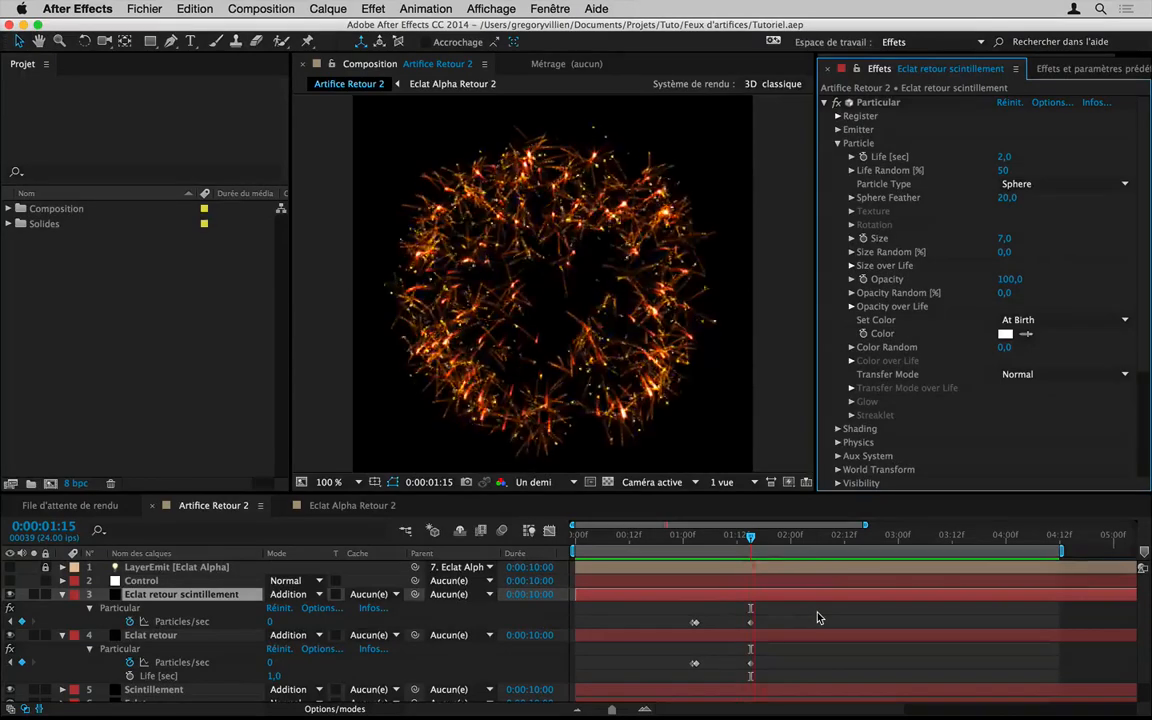